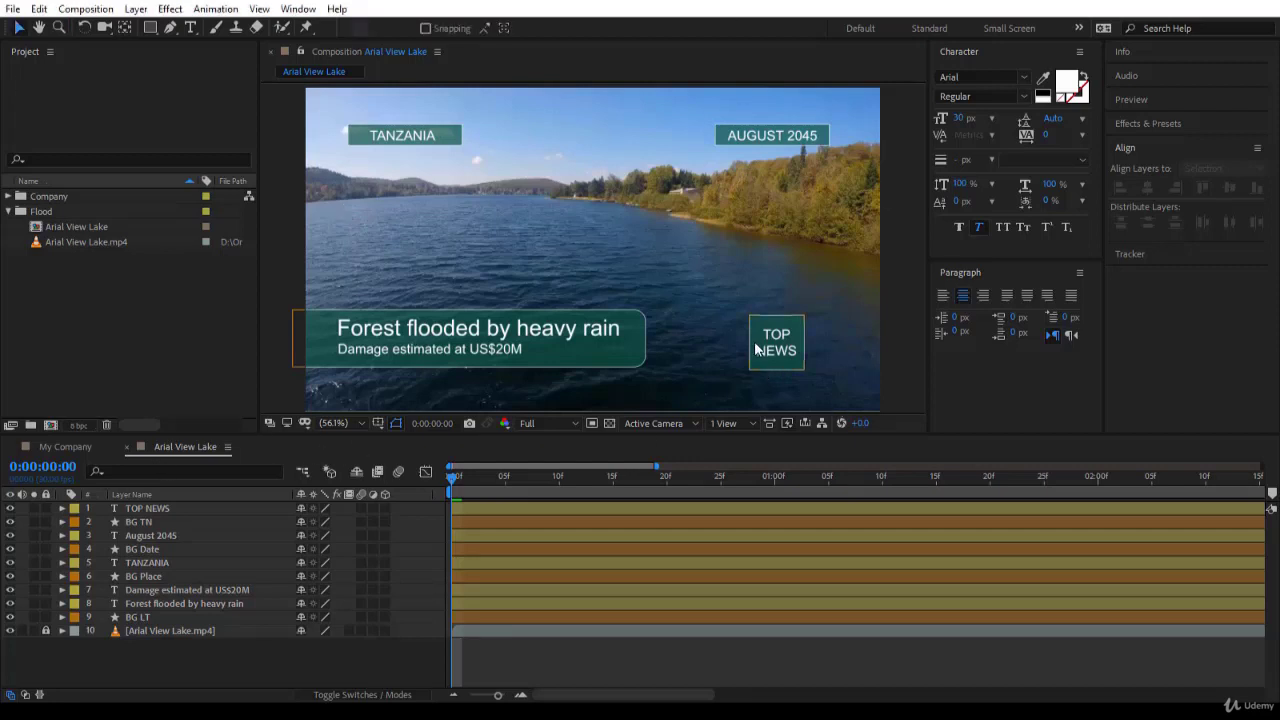
- Restore the Default workspace to its saved layout and make the Composition panel active
left_click(869, 27)
left_click(891, 29)
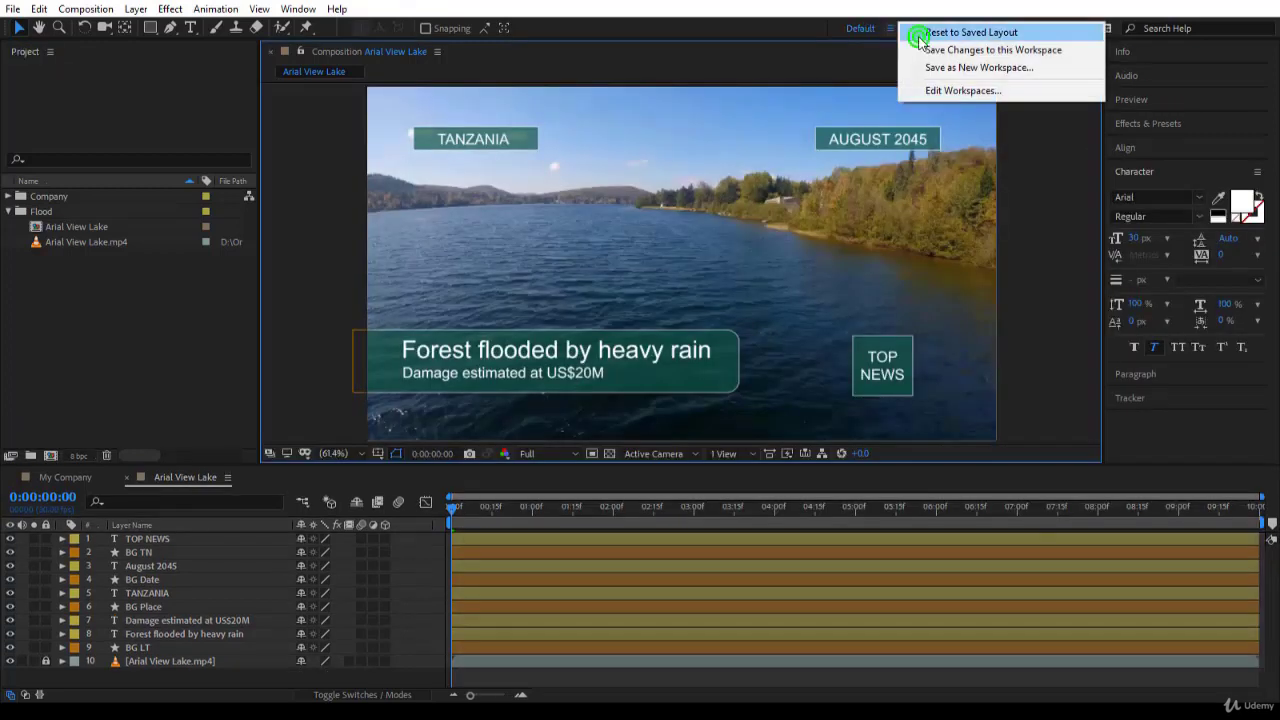
left_click(919, 37)
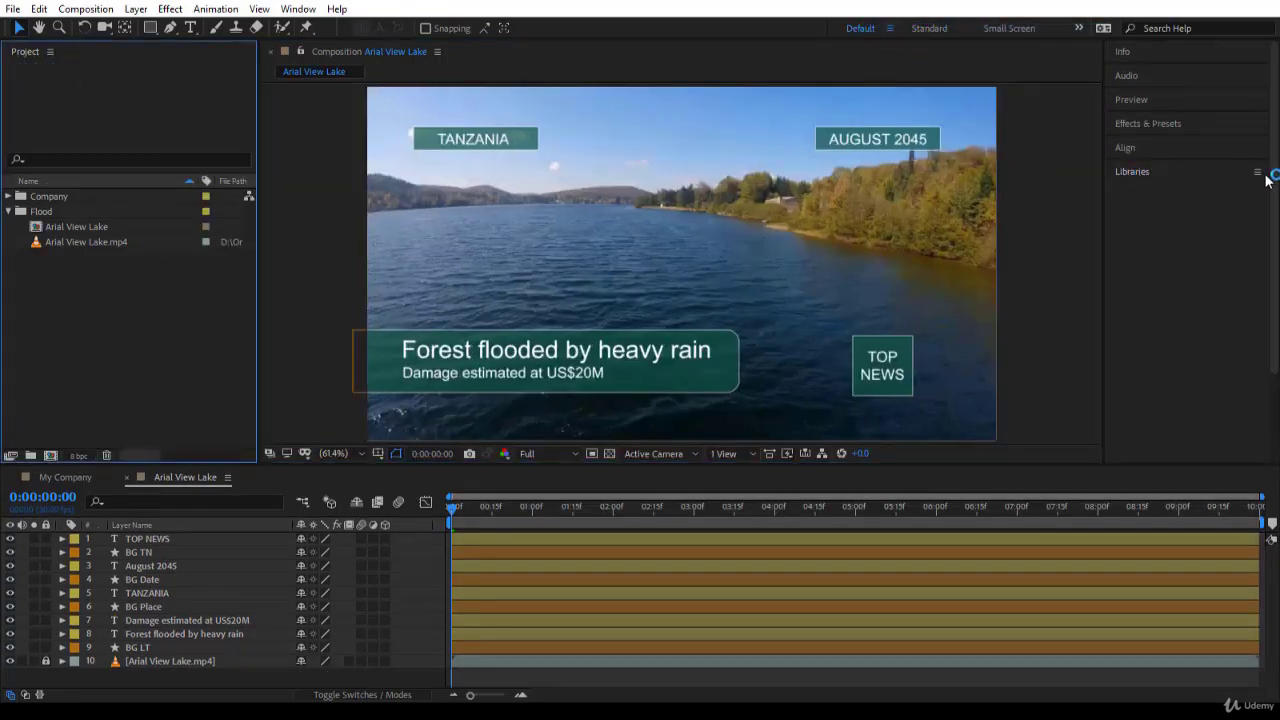
left_click(1257, 171)
left_click(1223, 174)
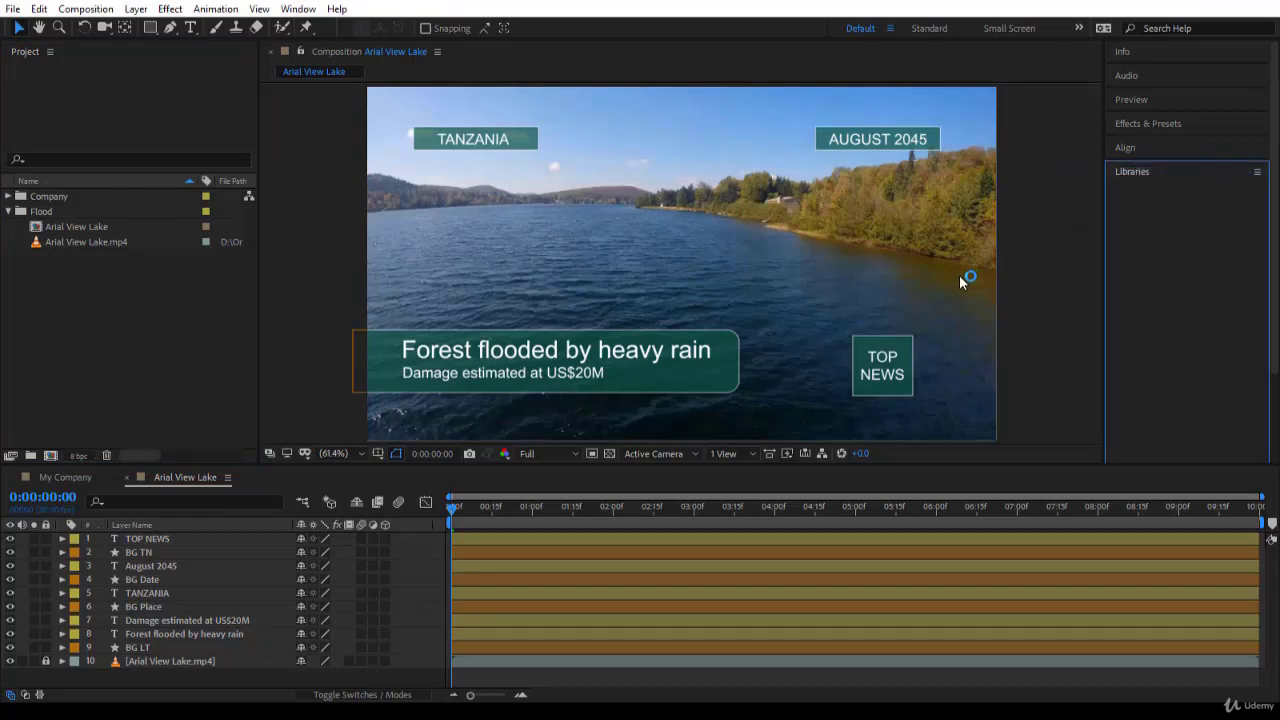
left_click(1023, 280)
left_click(461, 268)
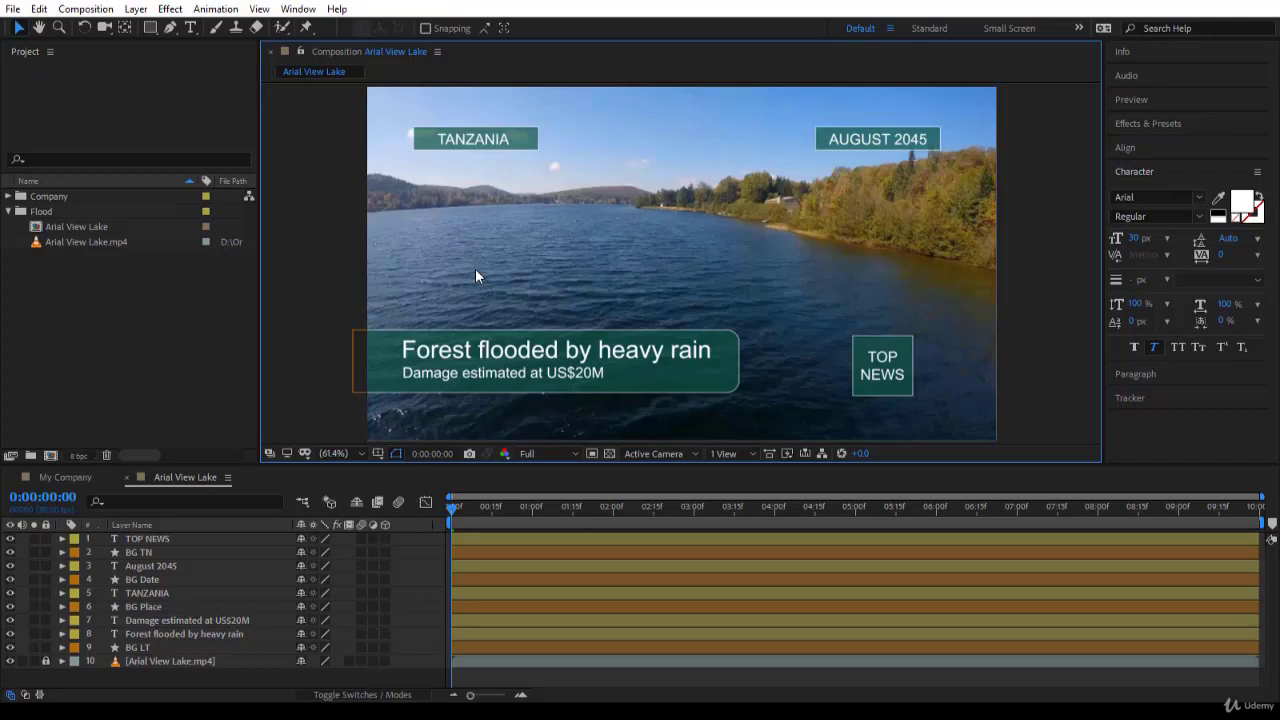
left_click(528, 149)
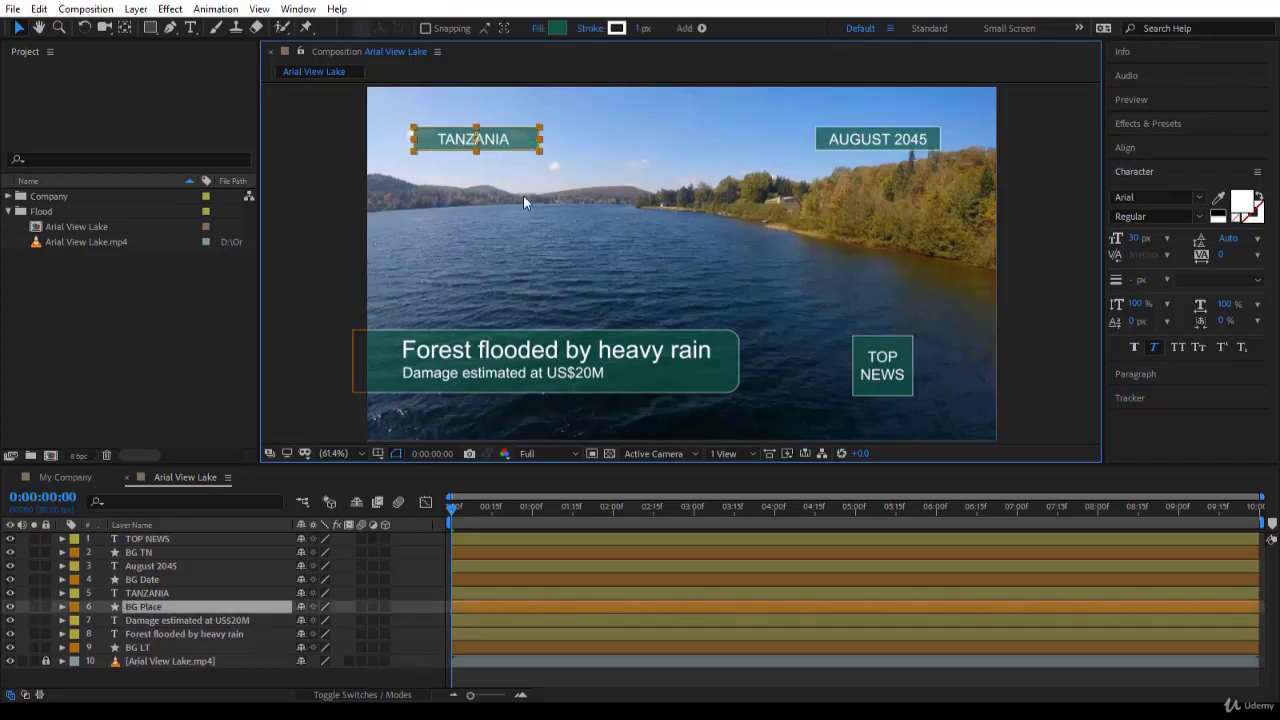
left_click(688, 390)
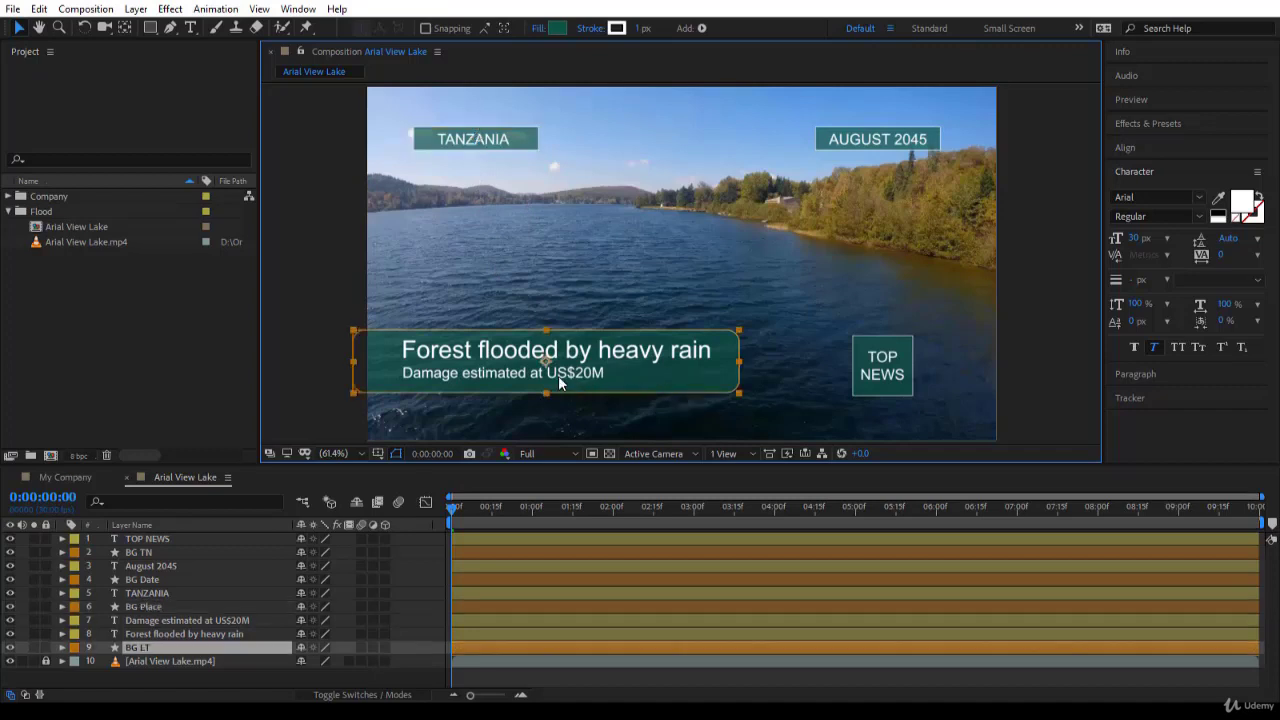
left_click(524, 143)
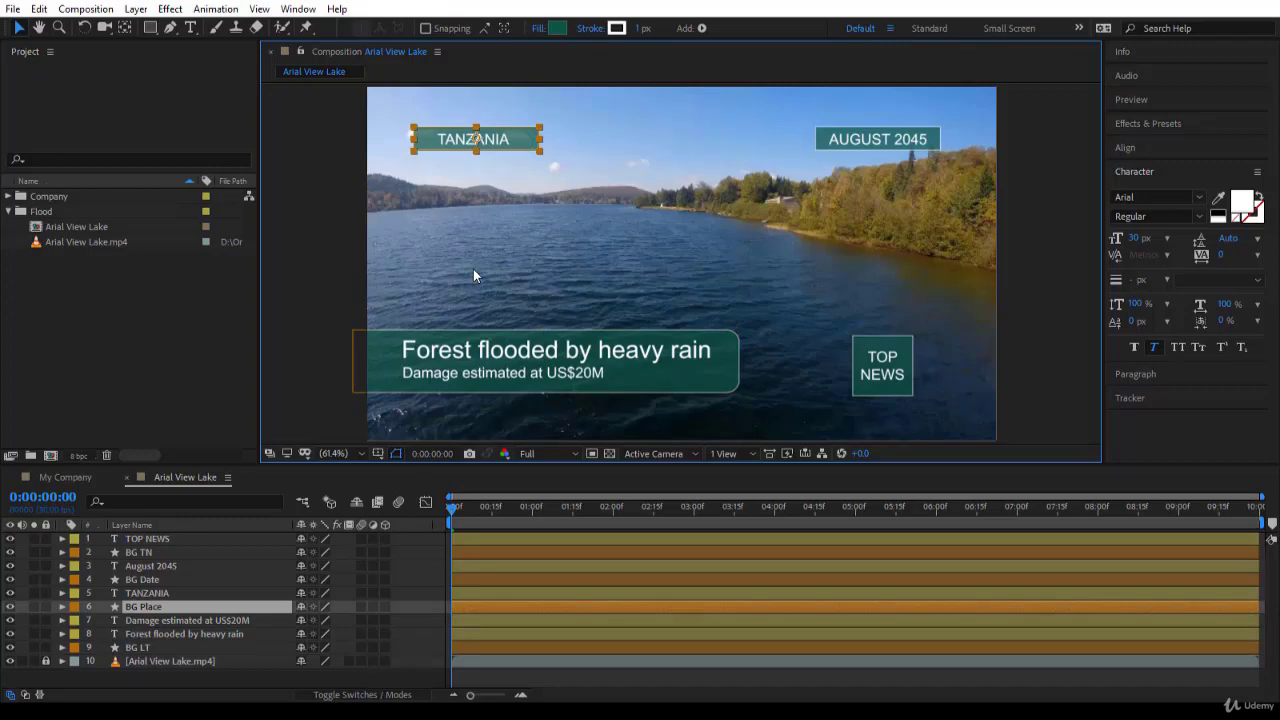
left_click(319, 256)
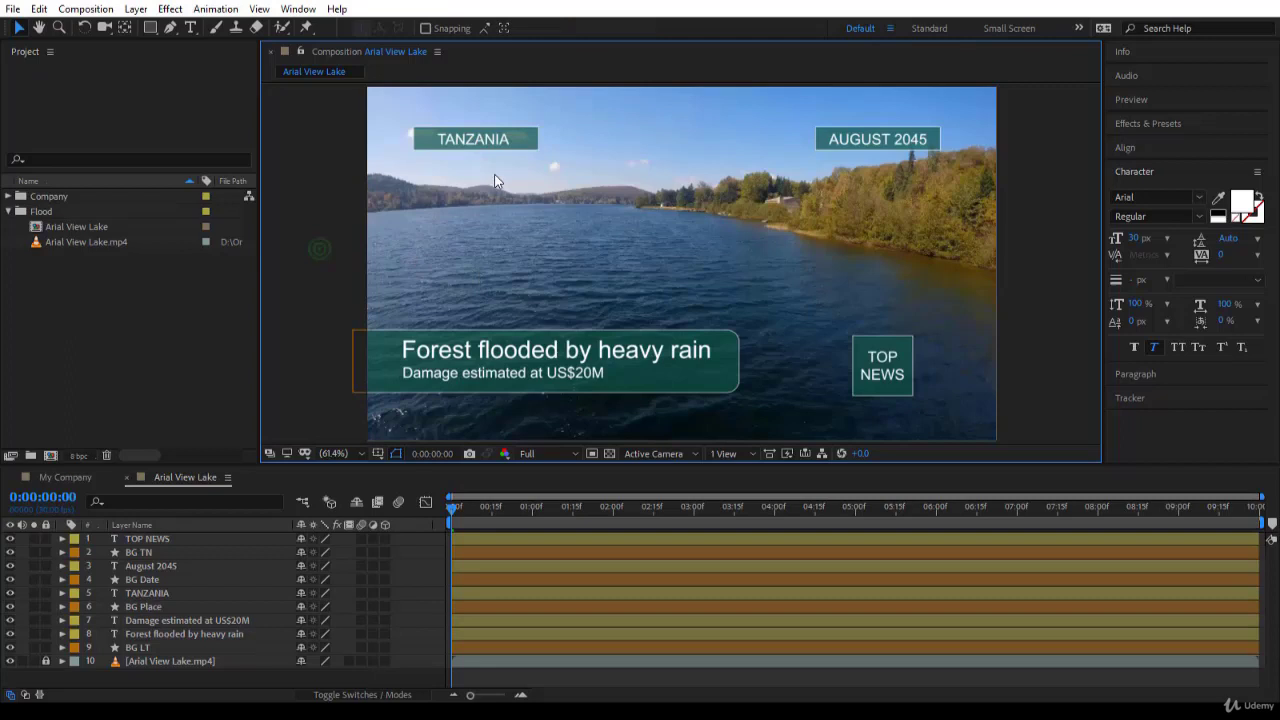
left_click(516, 137)
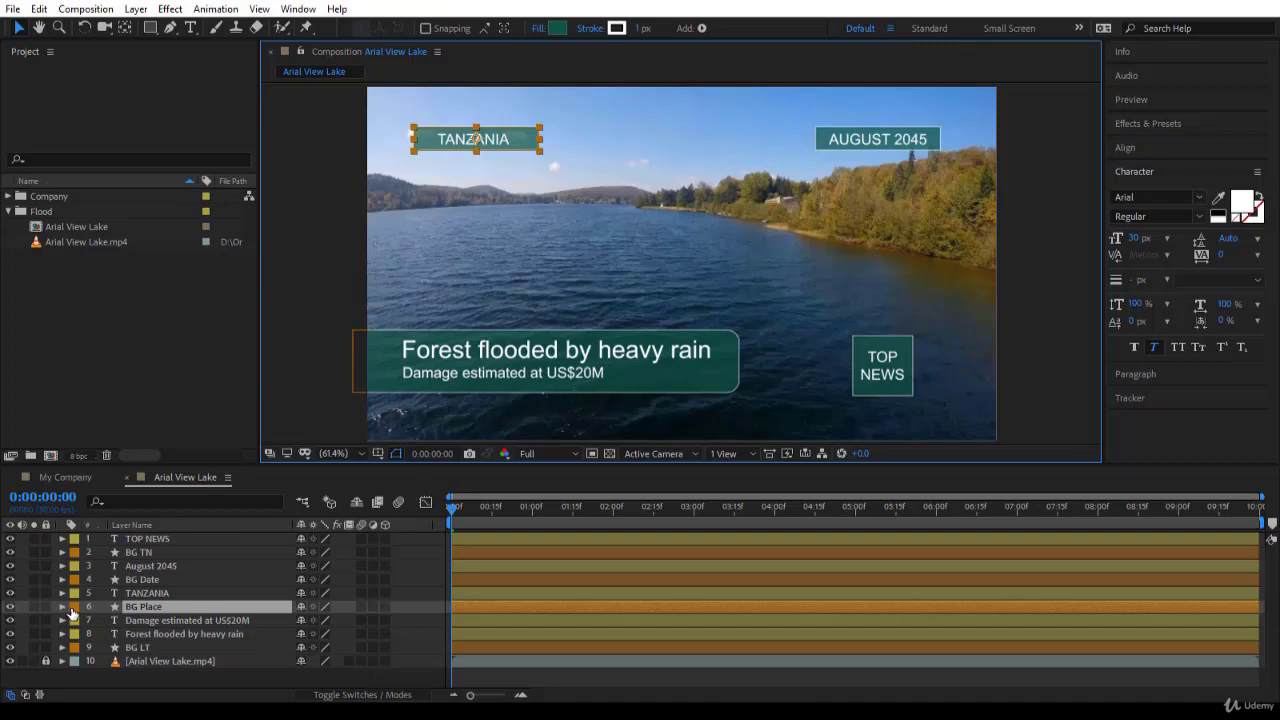
key("s")
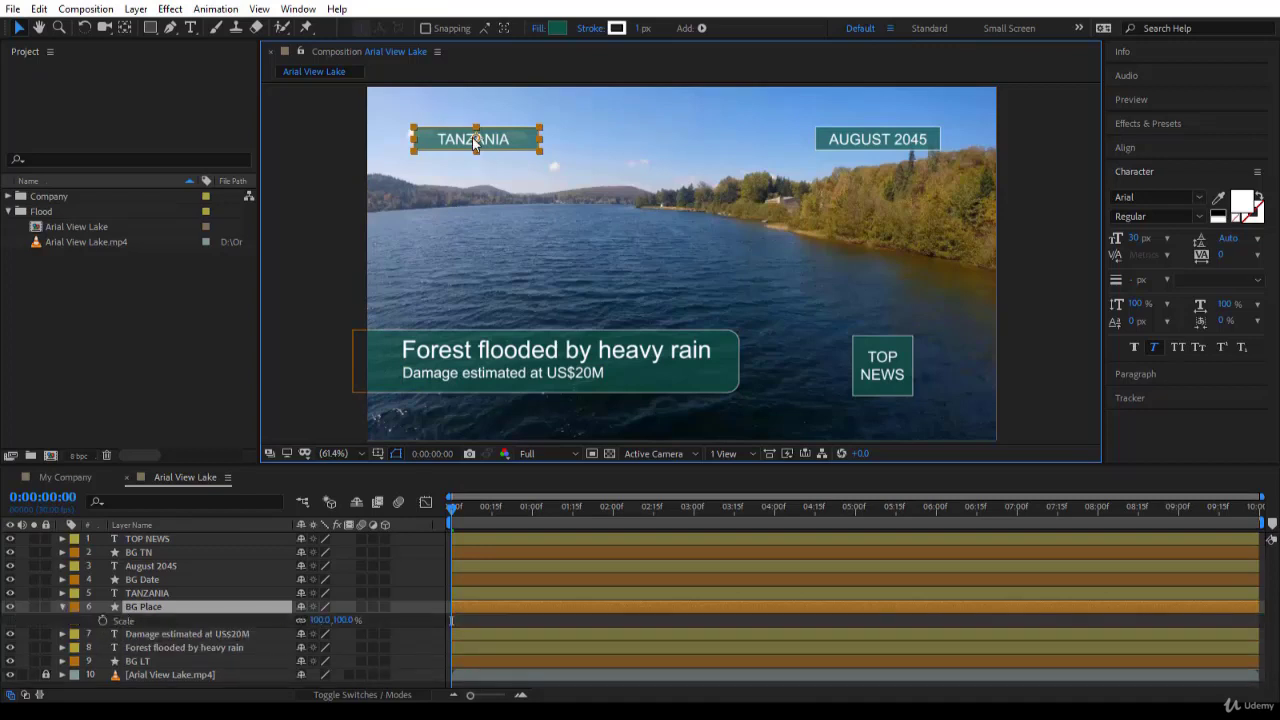
left_click_drag(477, 127, 478, 123)
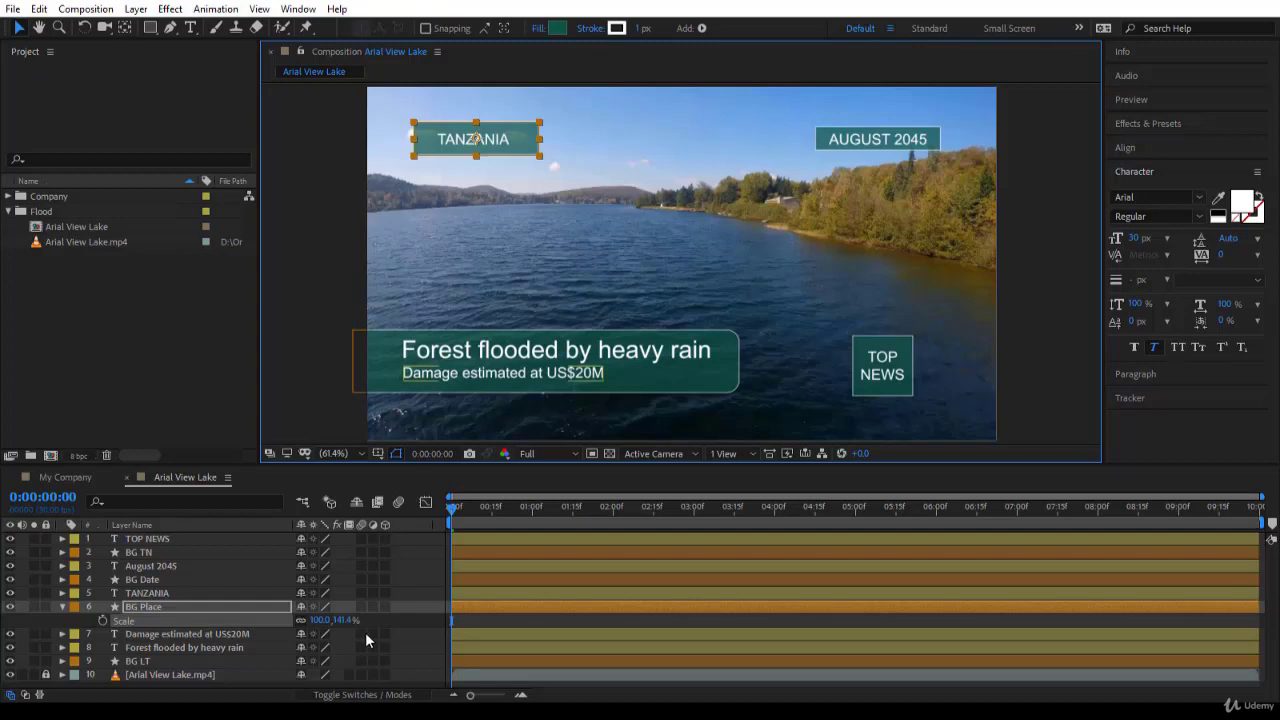
key("ctrl+z")
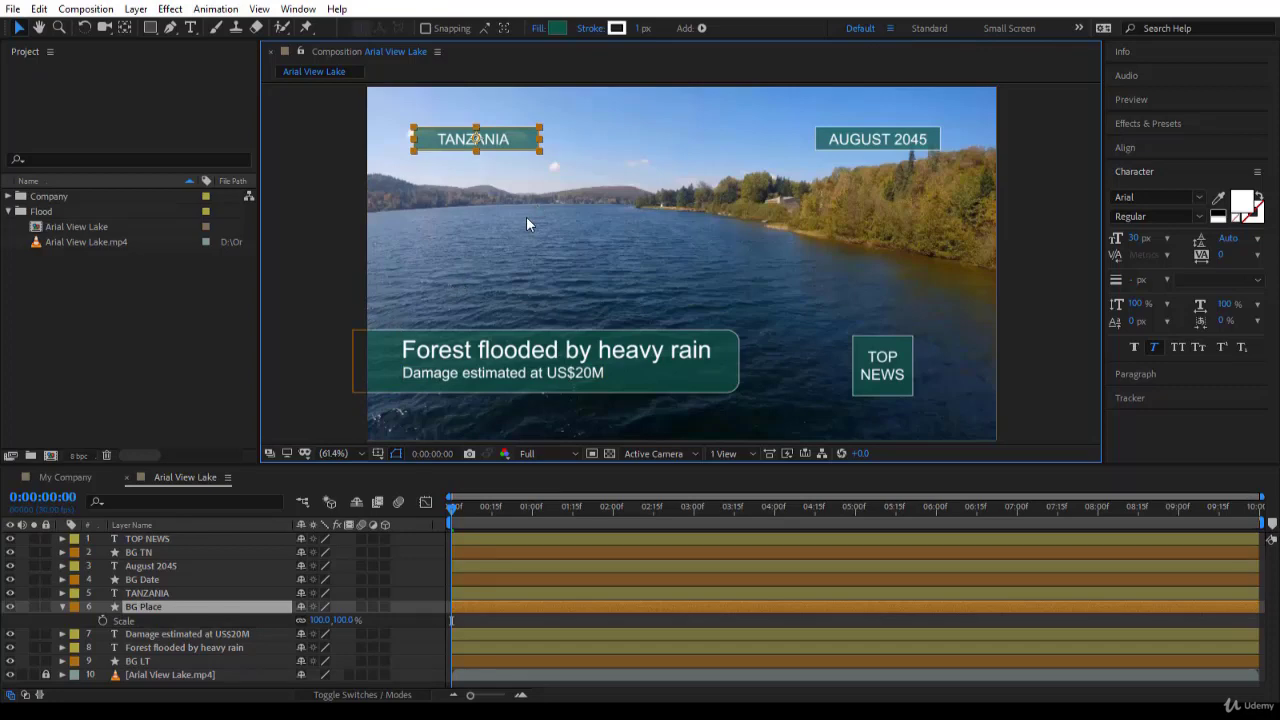
- Expand BG Place through Contents > Rectangle 1 to show Rectangle Path 1's Size
left_click(64, 606)
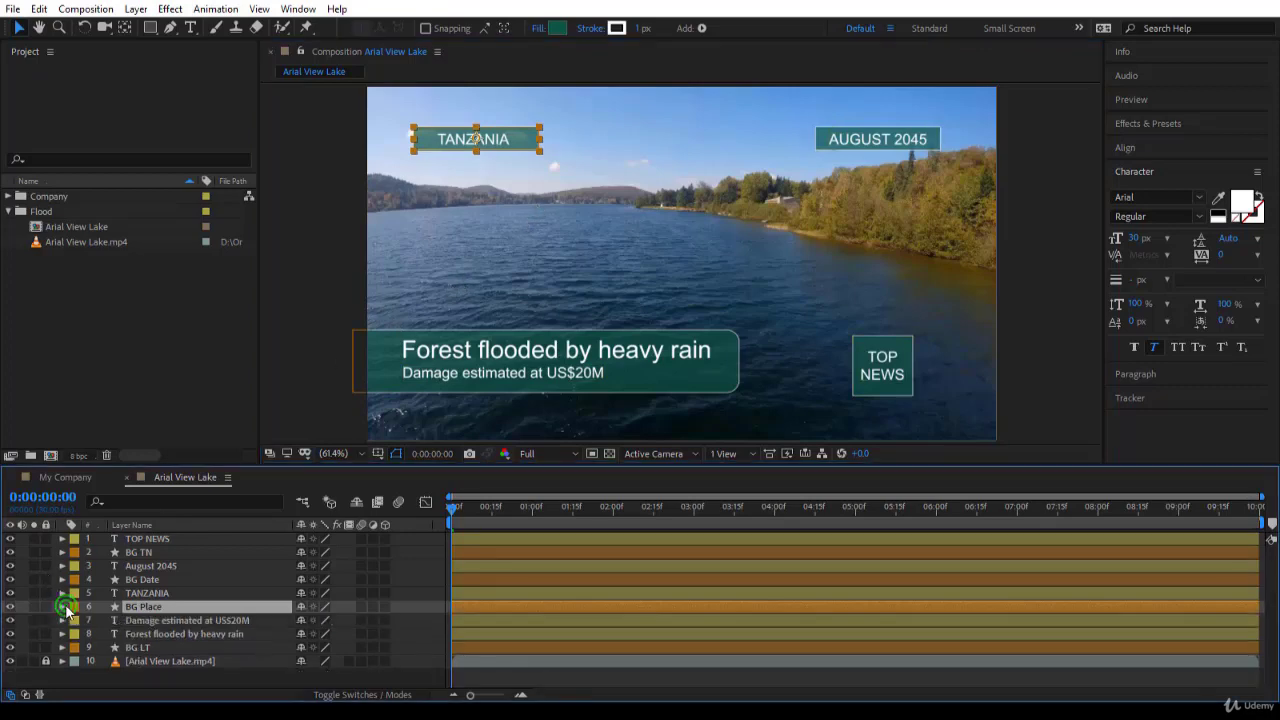
left_click(64, 606)
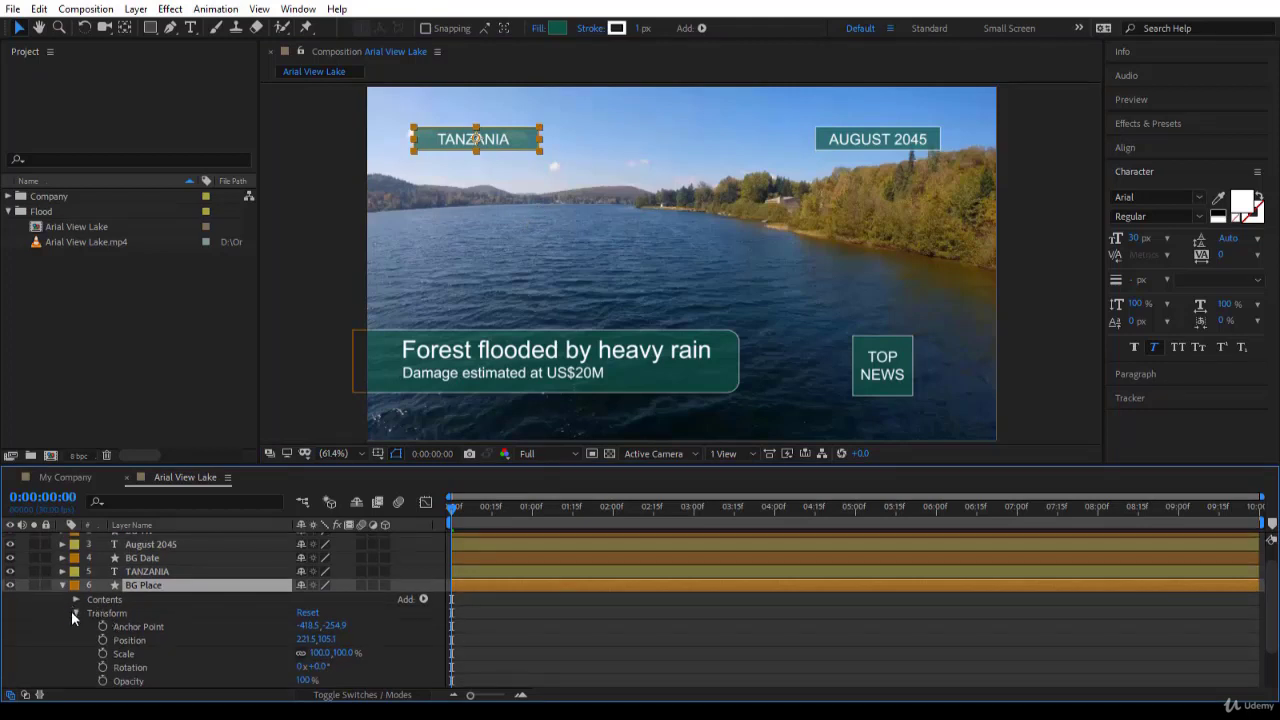
left_click(76, 612)
left_click(77, 612)
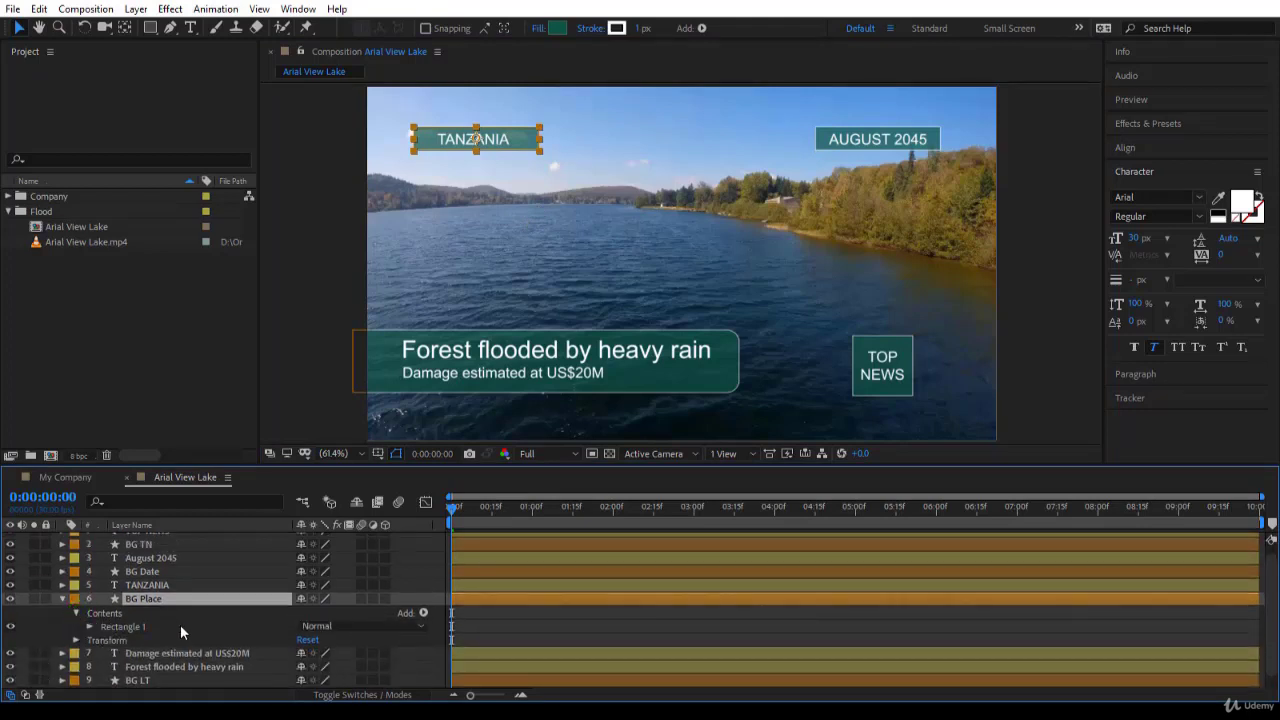
left_click(90, 626)
scroll(175, 632, "down", 3)
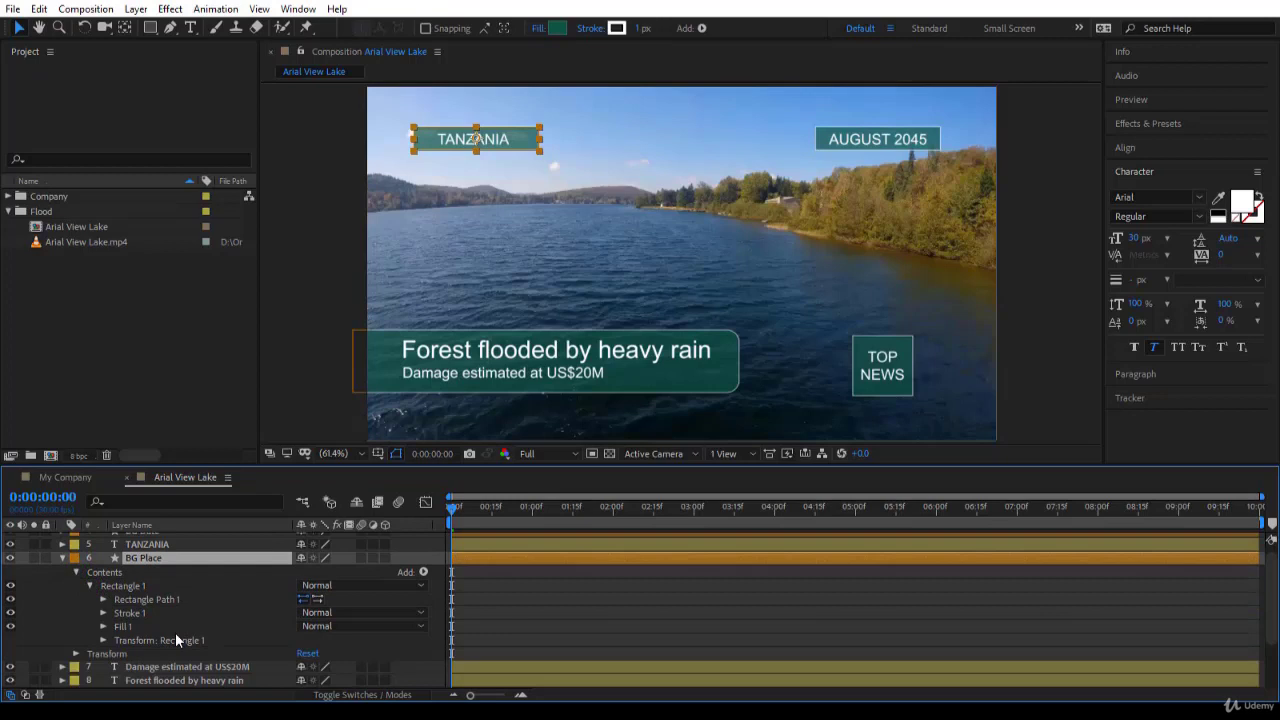
left_click(104, 573)
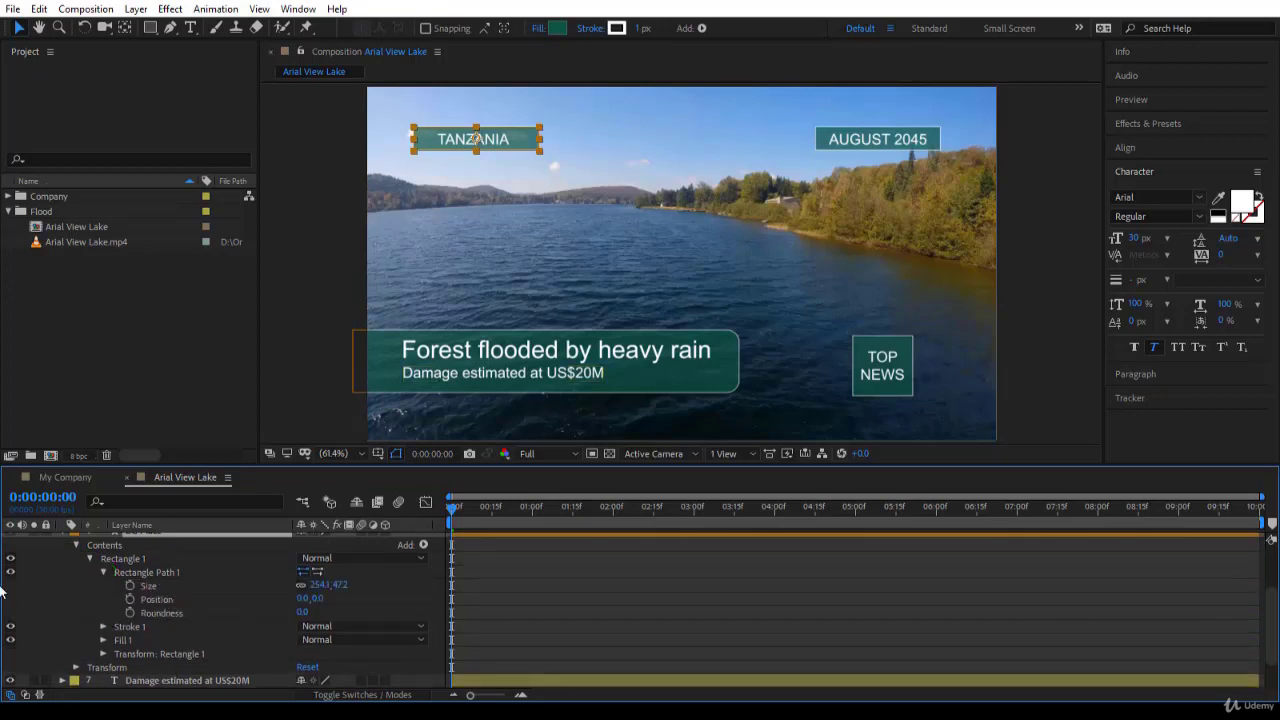
- Unlink the Size proportions and set the TANZANIA box rectangle to 260 × 60
left_click(299, 585)
left_click(319, 585)
type("260")
key("Return")
left_click(343, 586)
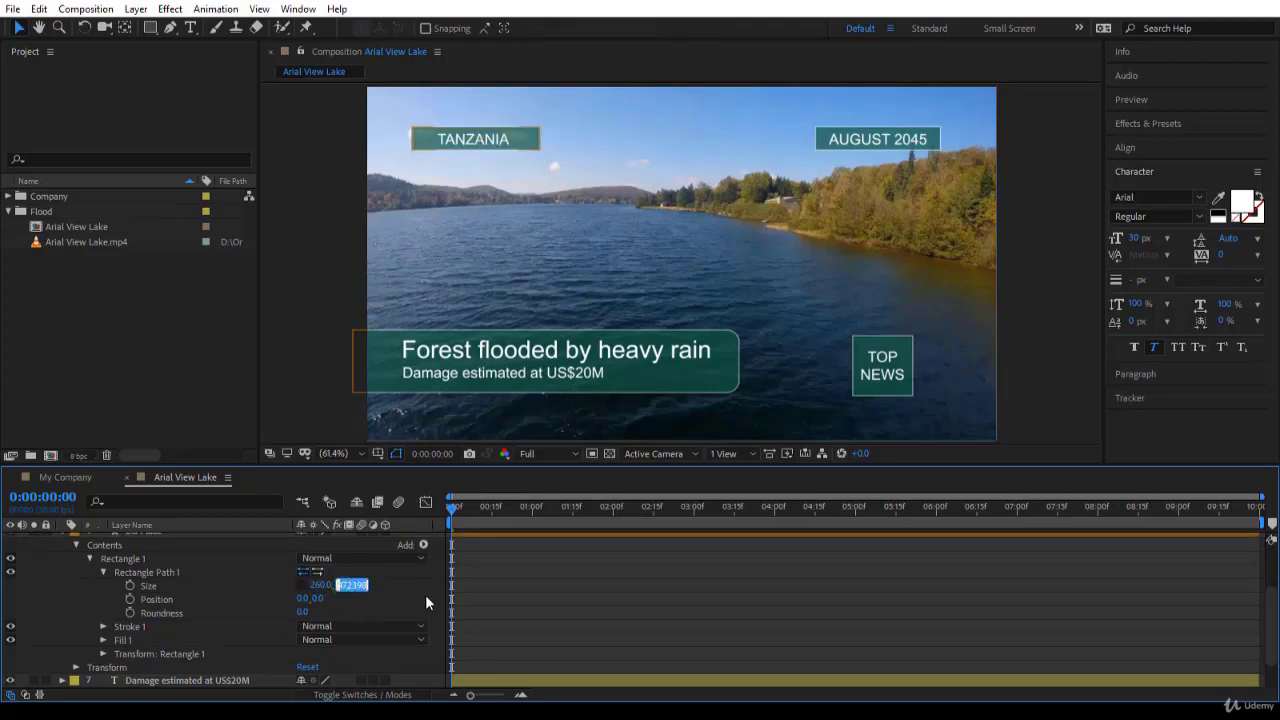
type("60")
key("Return")
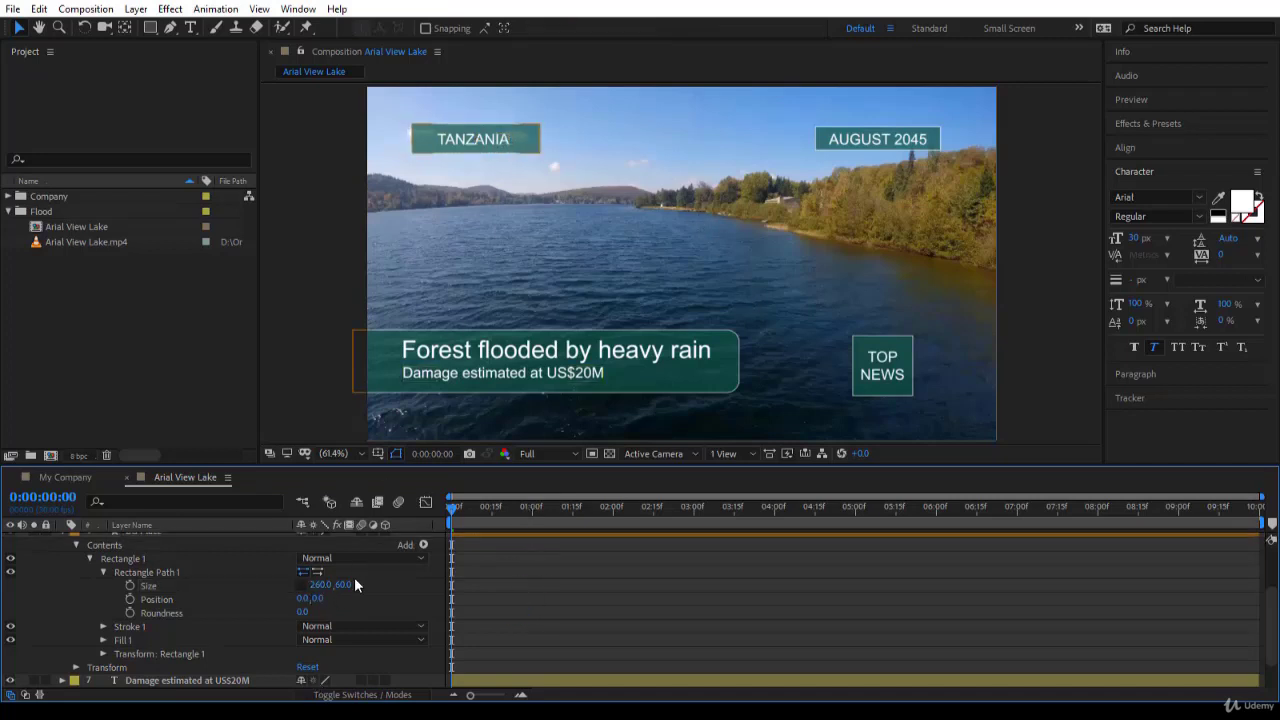
- Select the BG Date box and expand its contents down to Rectangle Path 1
left_click(937, 143)
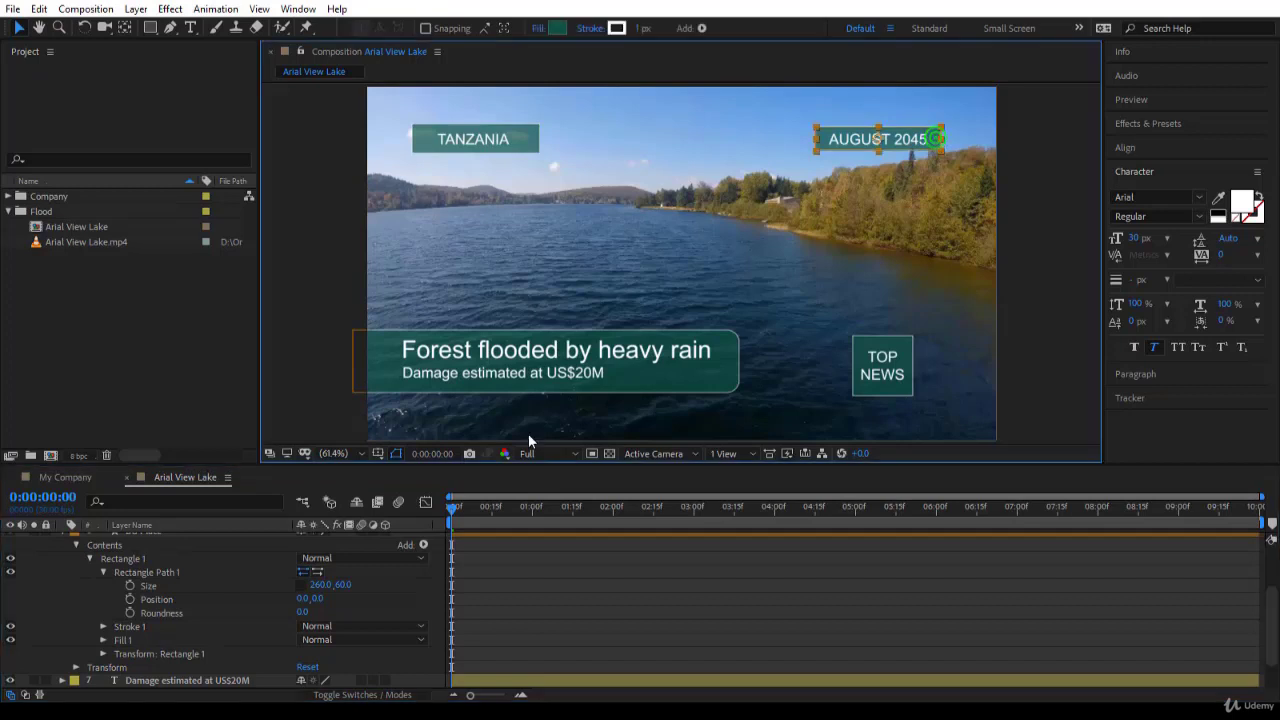
scroll(340, 602, "up", 3)
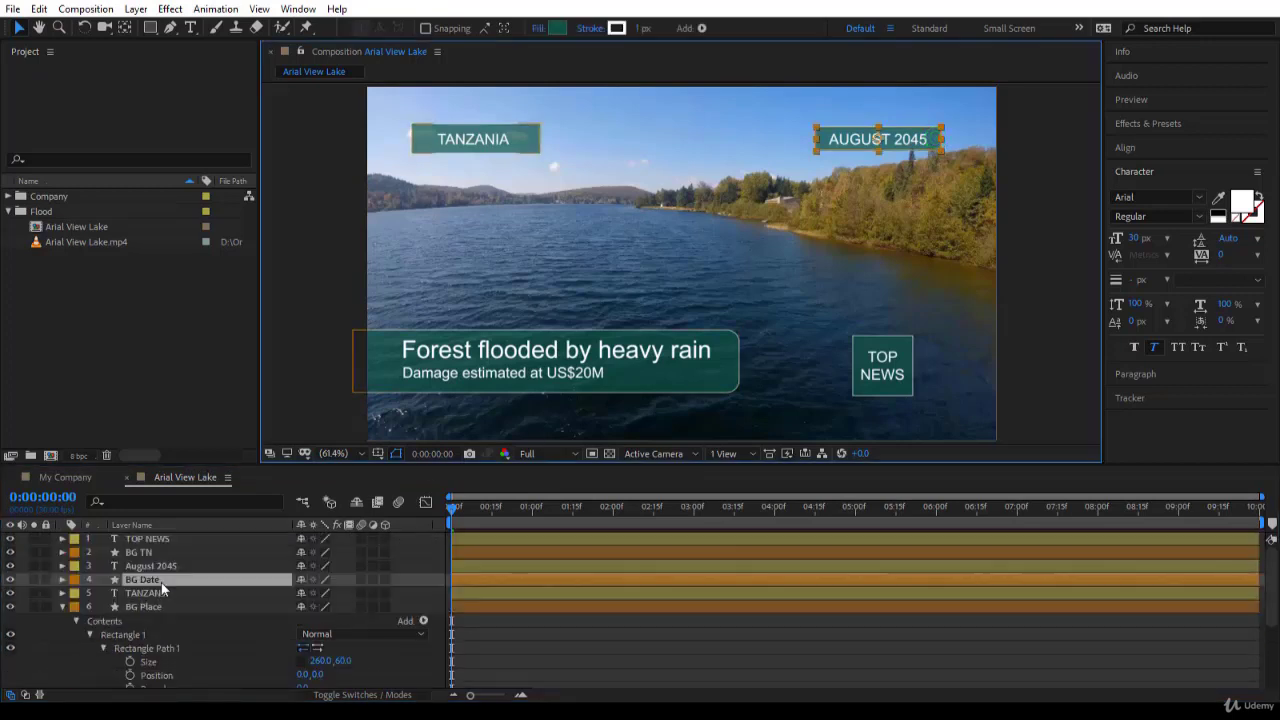
left_click(62, 579)
left_click(75, 593)
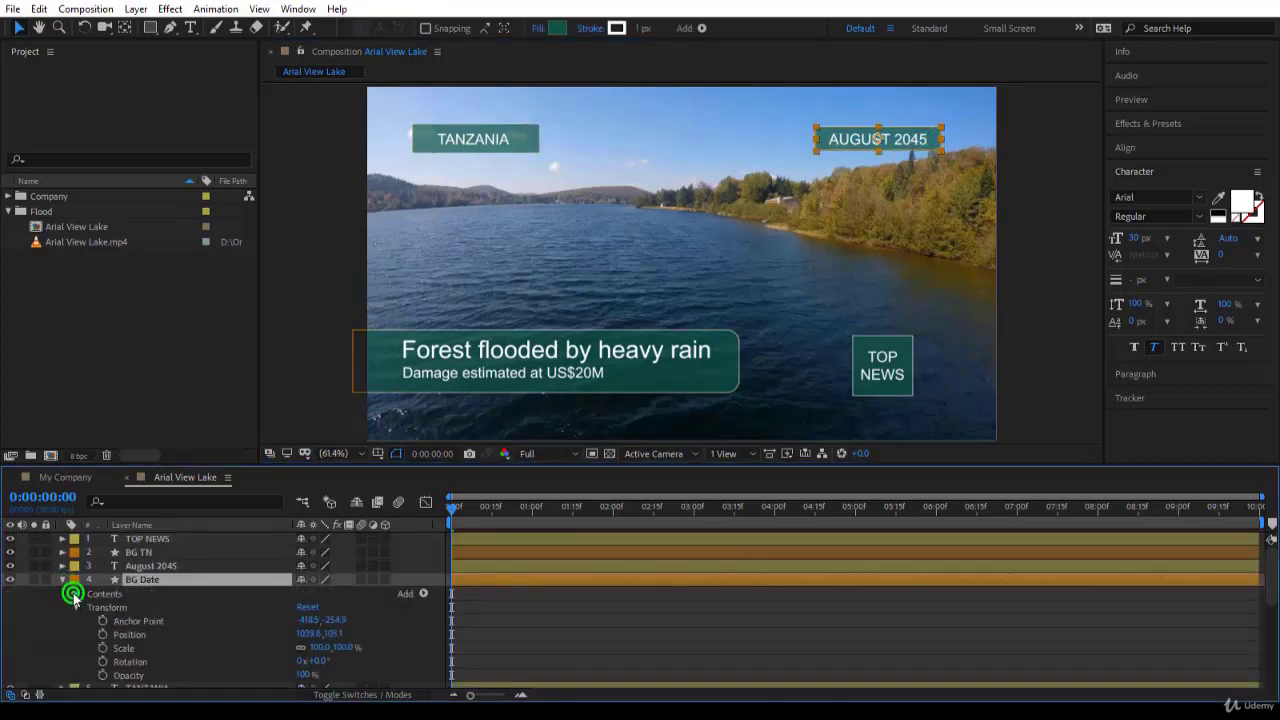
left_click(91, 606)
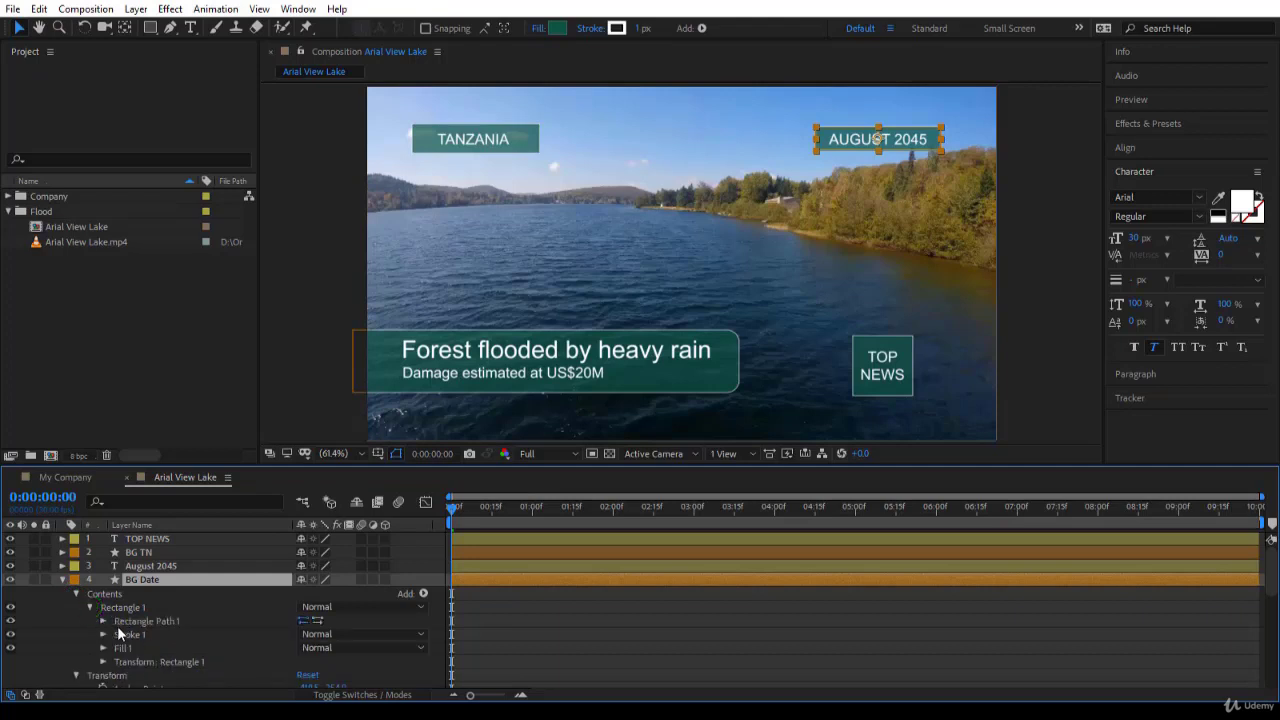
left_click(103, 621)
- Set the BG Date rectangle Size to 260 × 60, then deselect and collapse the layer
left_click(298, 633)
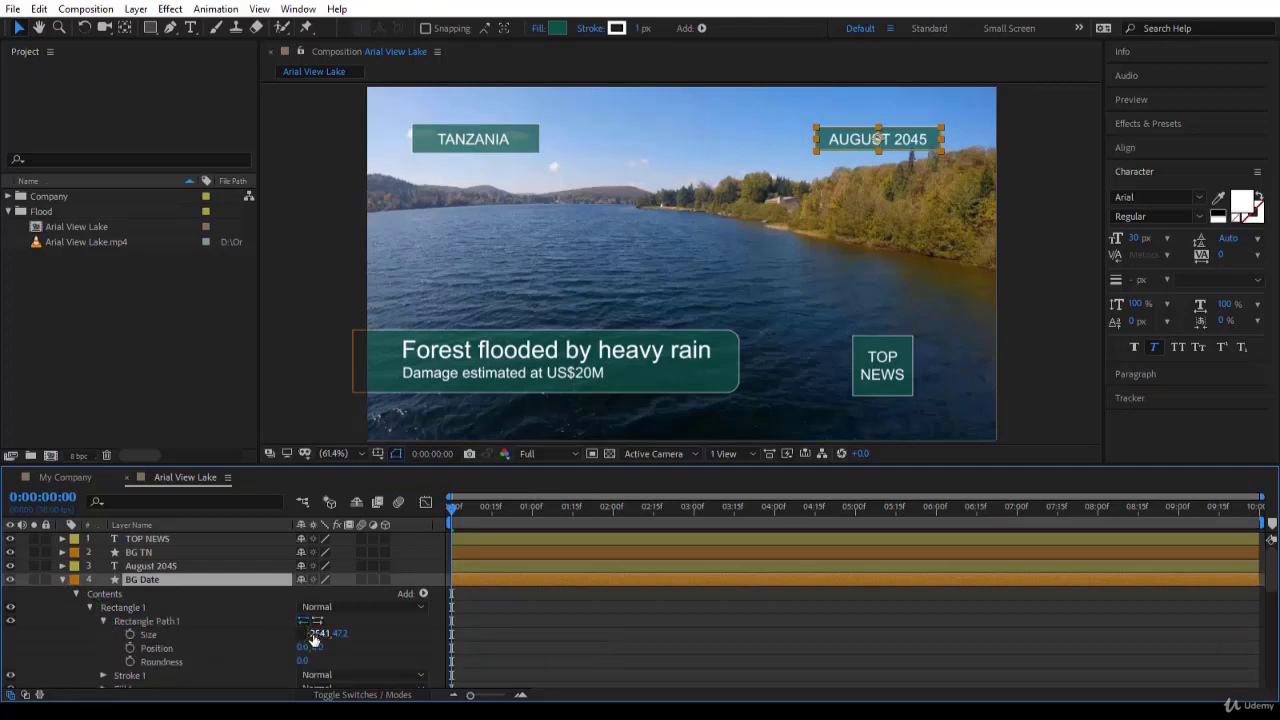
type("26")
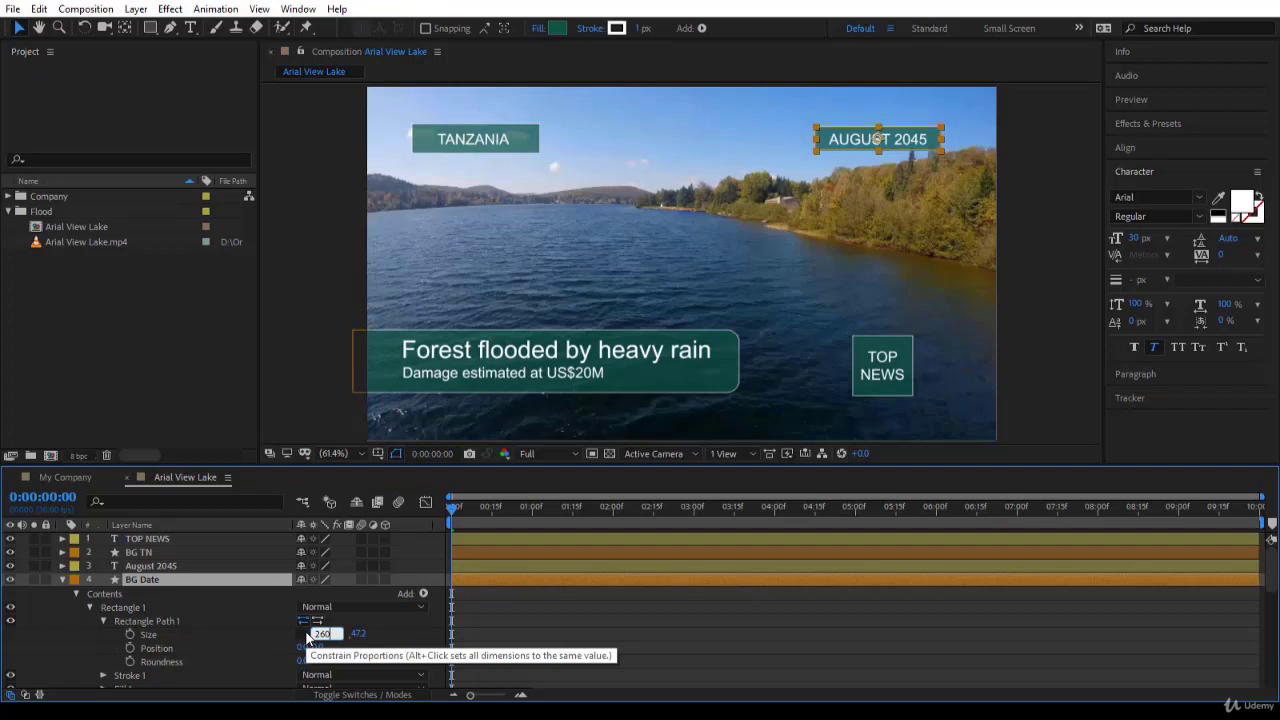
type("0")
key("Tab")
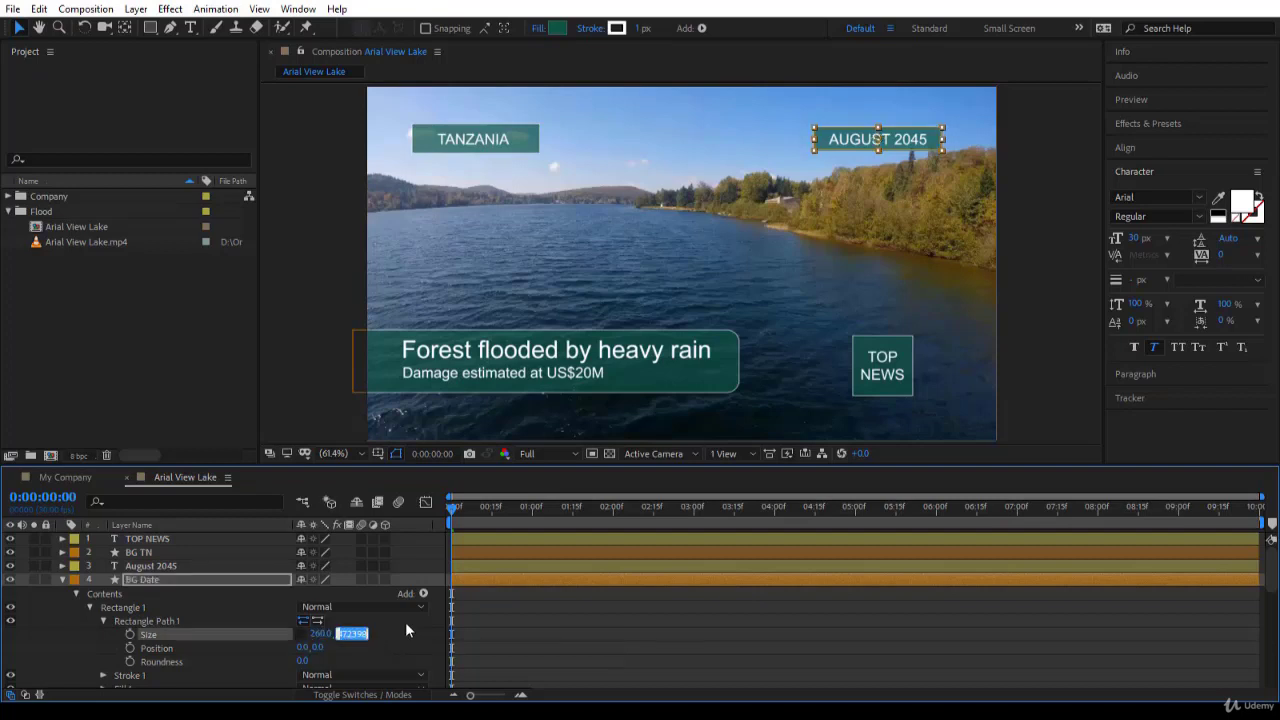
type("60")
key("Return")
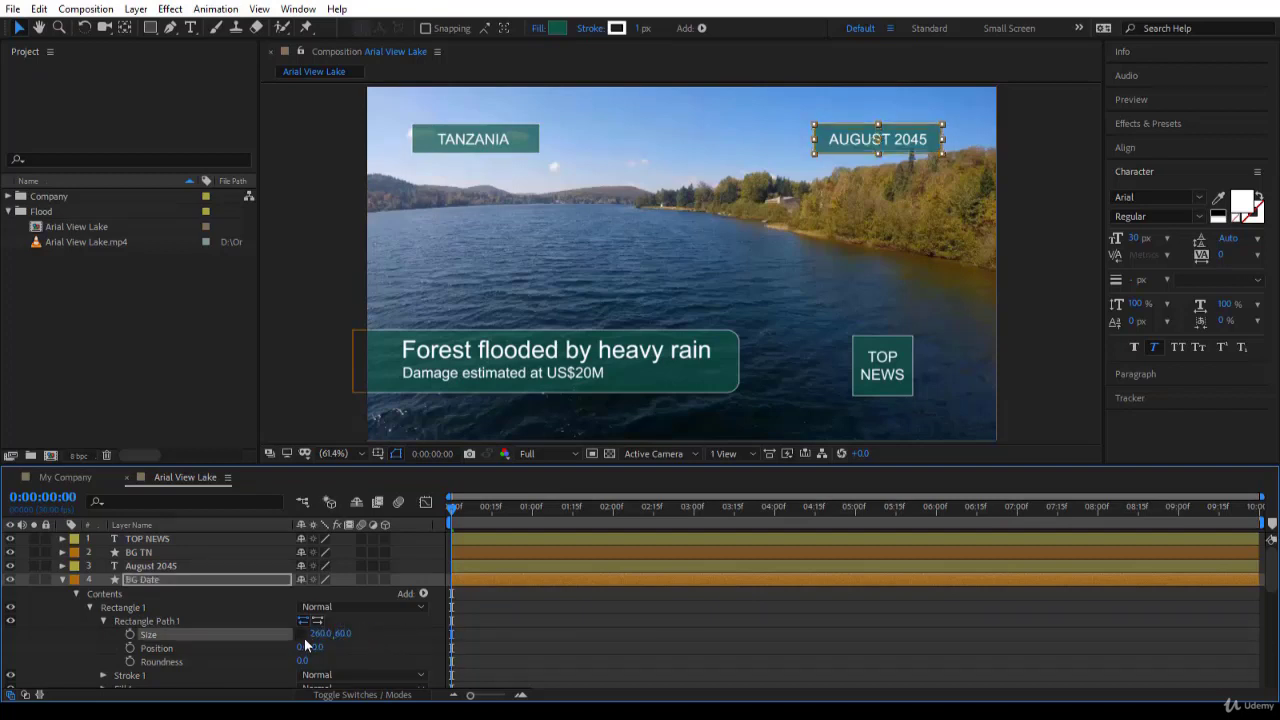
left_click(289, 621)
left_click(301, 633)
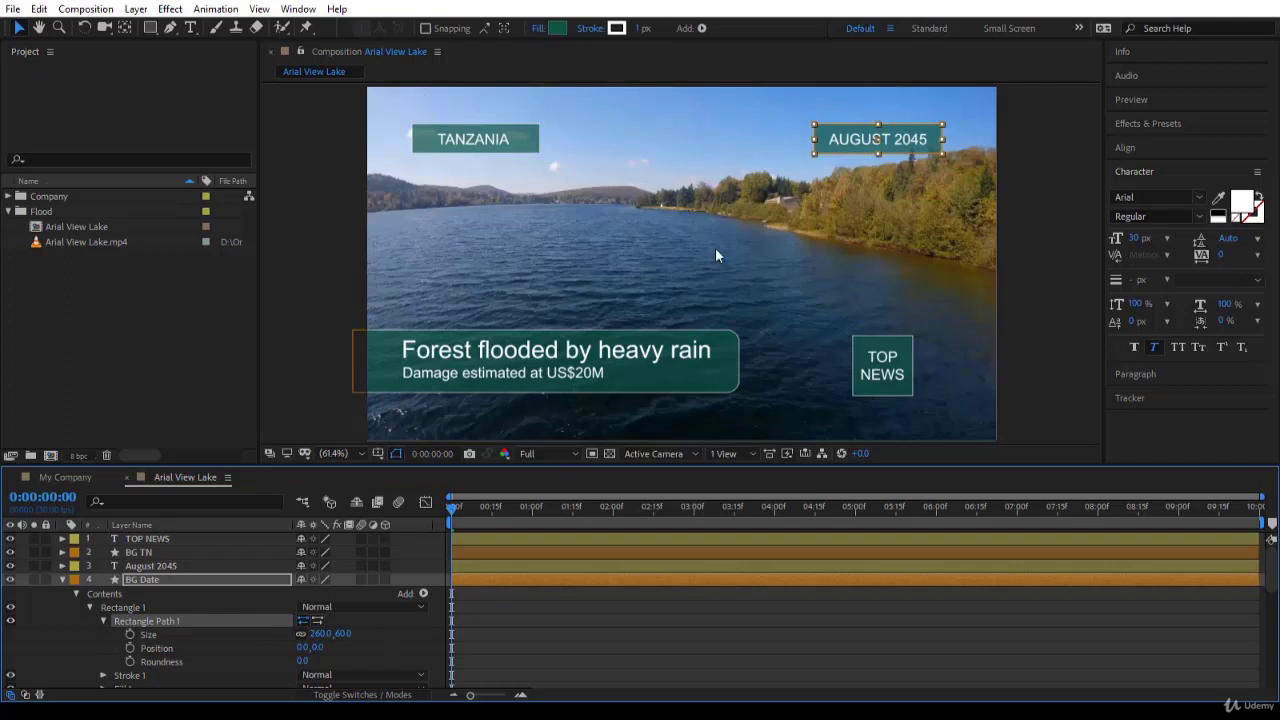
left_click(794, 623)
left_click(62, 579)
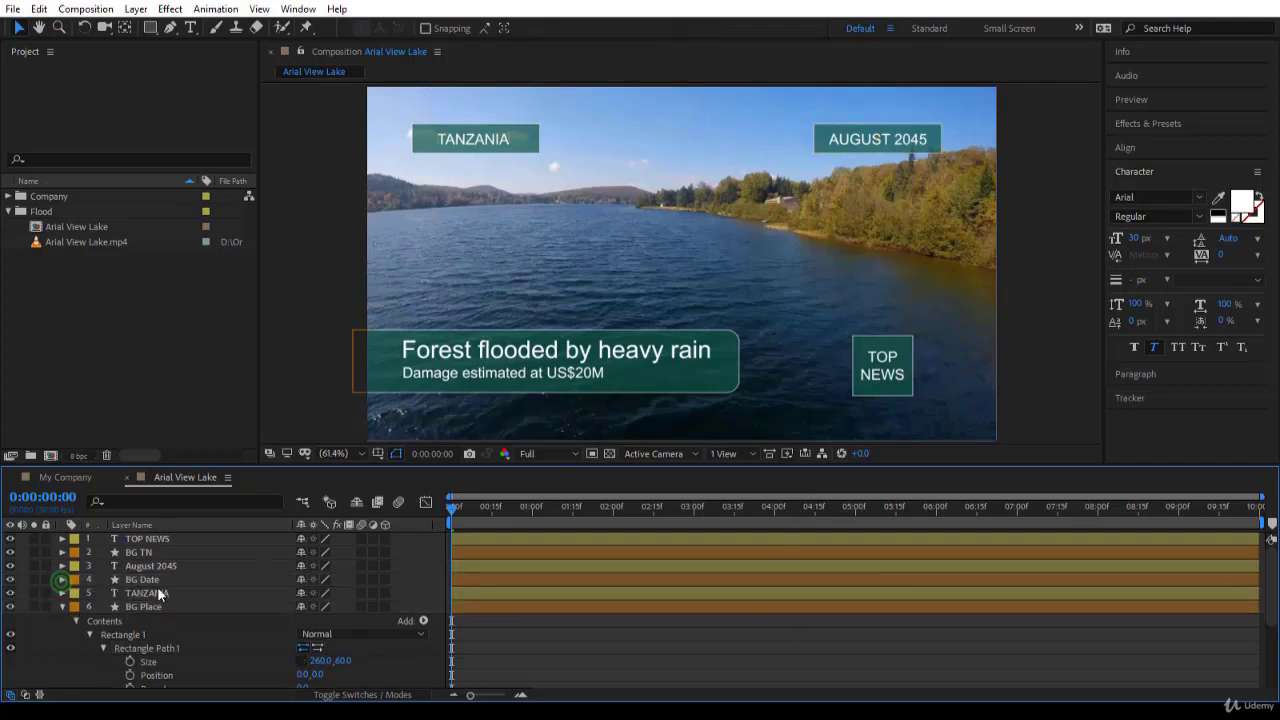
- Add a 100% Scale keyframe to the BG Place box at 0:00:01:00
left_click(419, 147)
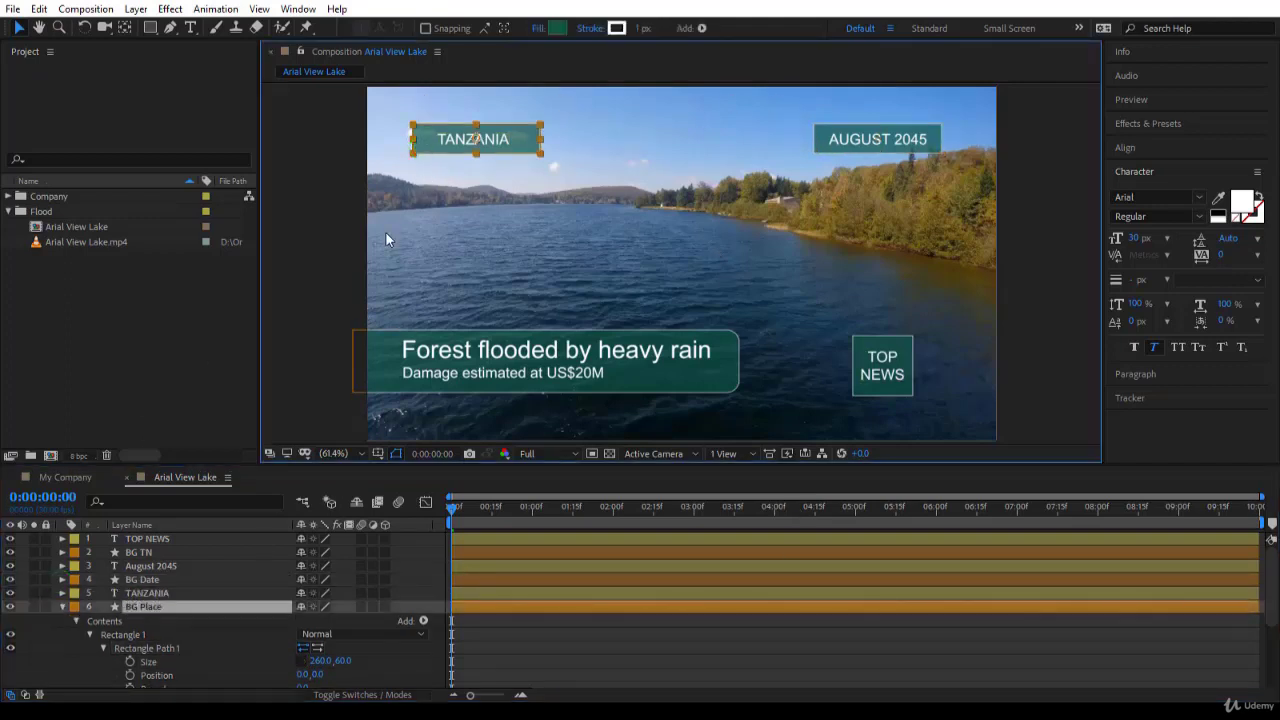
left_click(91, 634)
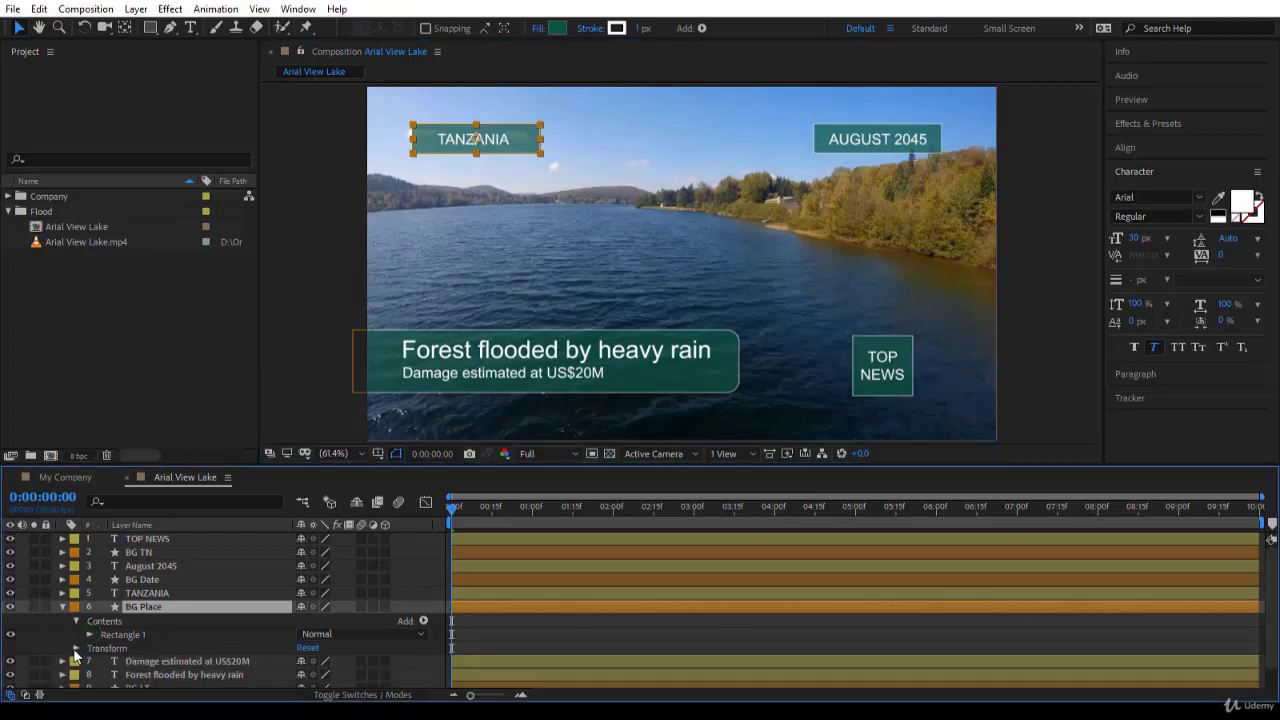
left_click(76, 648)
scroll(182, 653, "down", 3)
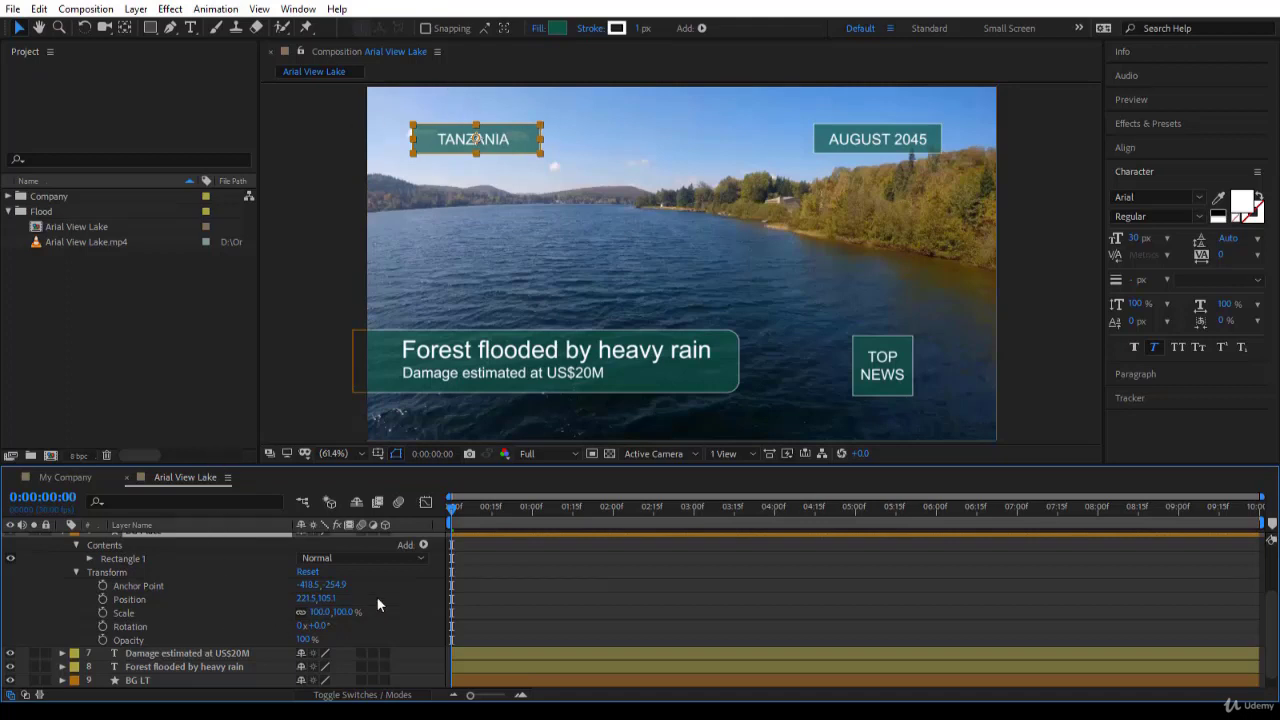
left_click_drag(453, 507, 532, 510)
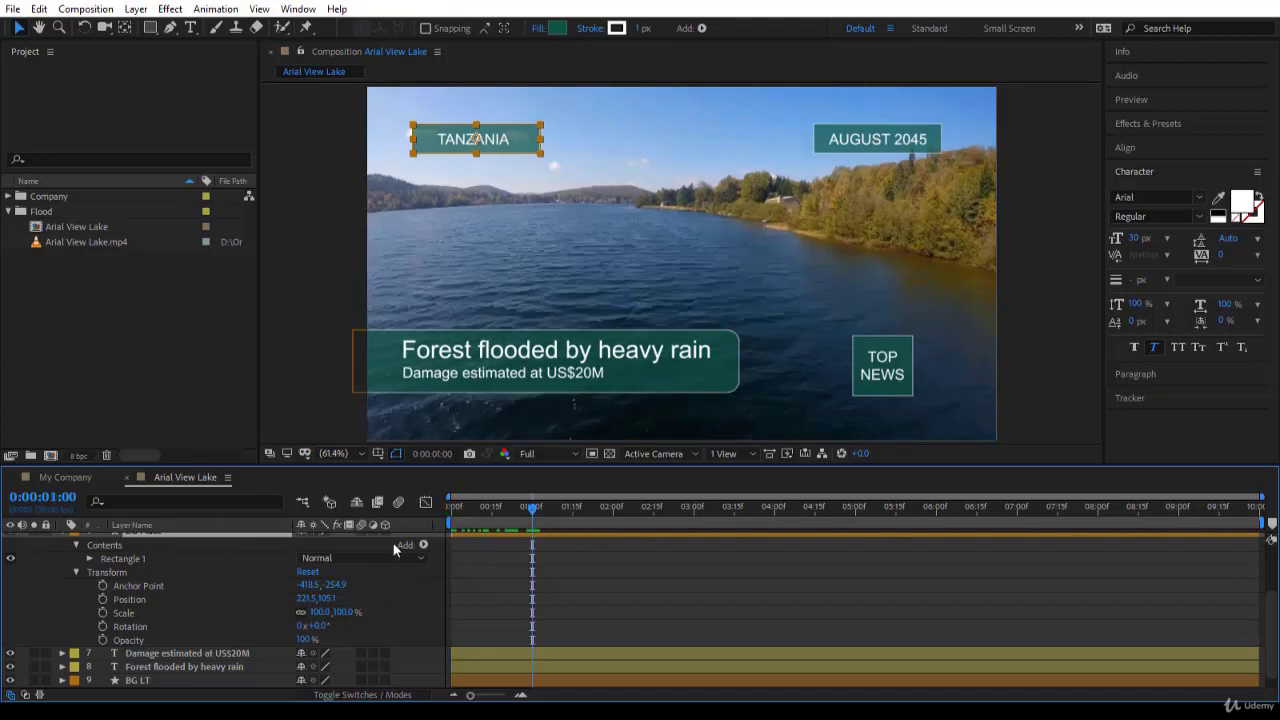
left_click(103, 612)
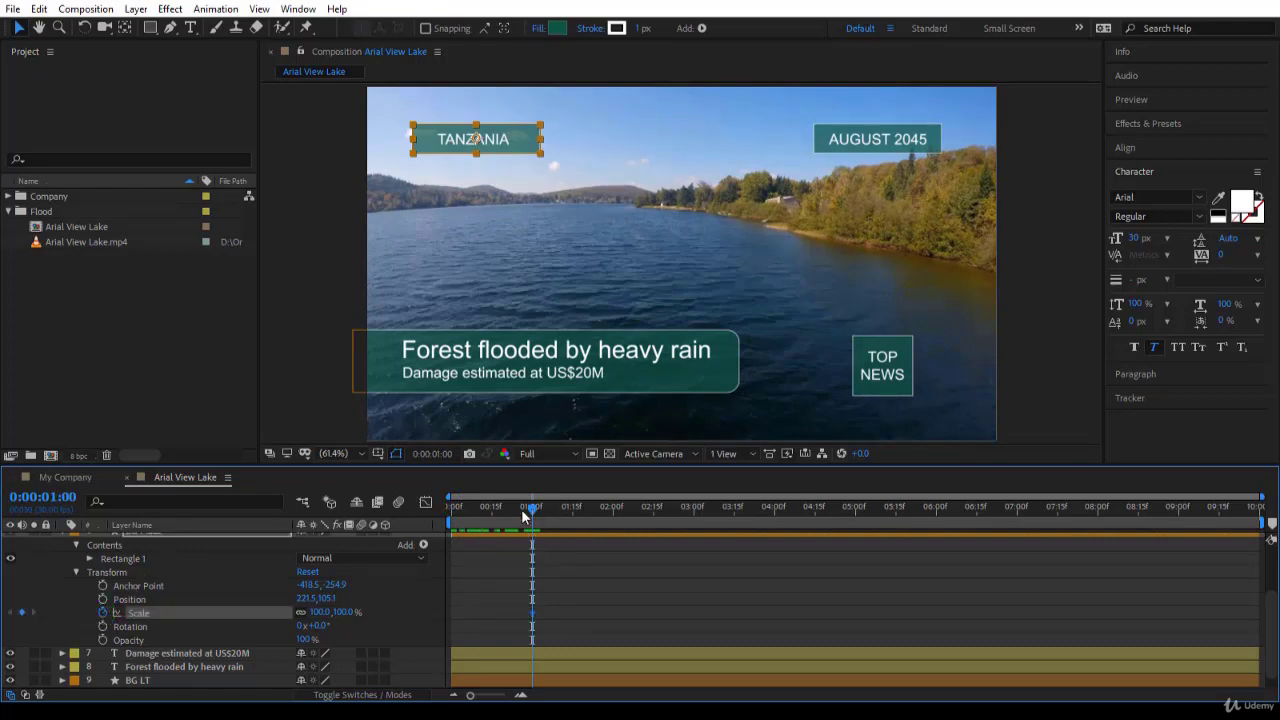
- Try an unlinked 69% horizontal Scale at the start, then undo the trial
left_click_drag(532, 507, 402, 519)
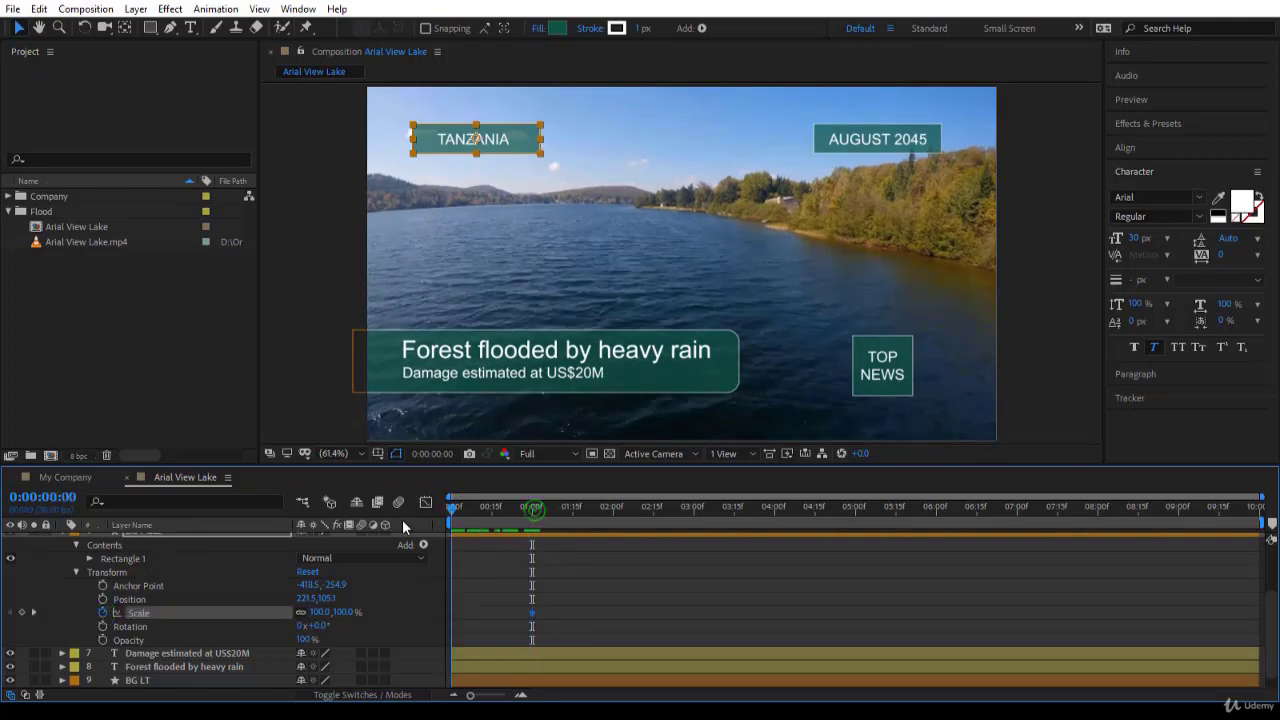
left_click(301, 613)
left_click(318, 612)
type("69")
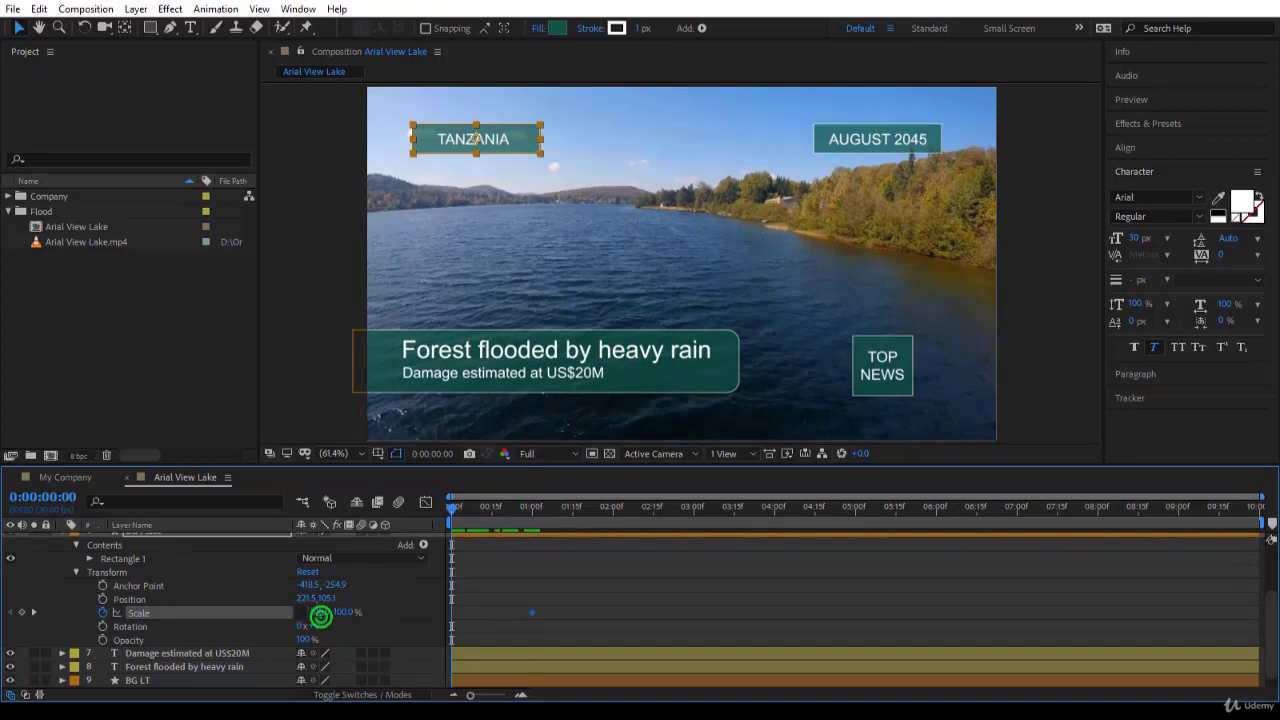
key("Return")
left_click_drag(296, 612, 330, 612)
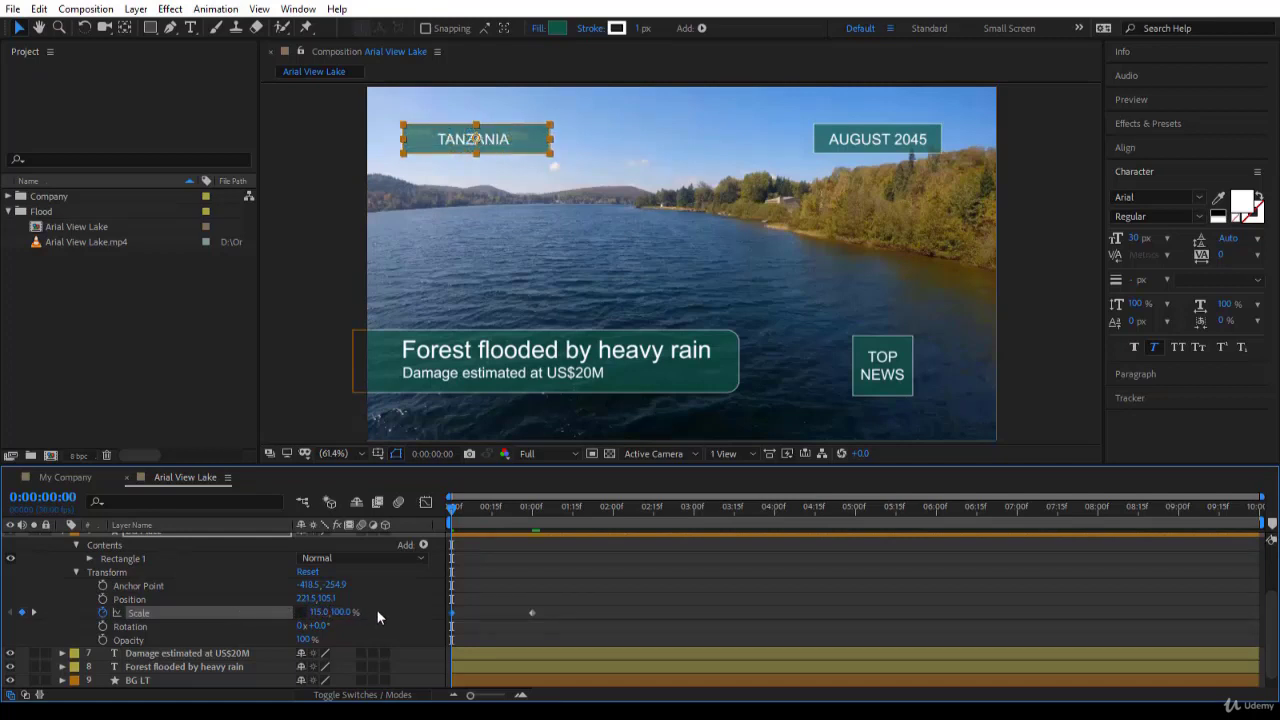
key("ctrl+z")
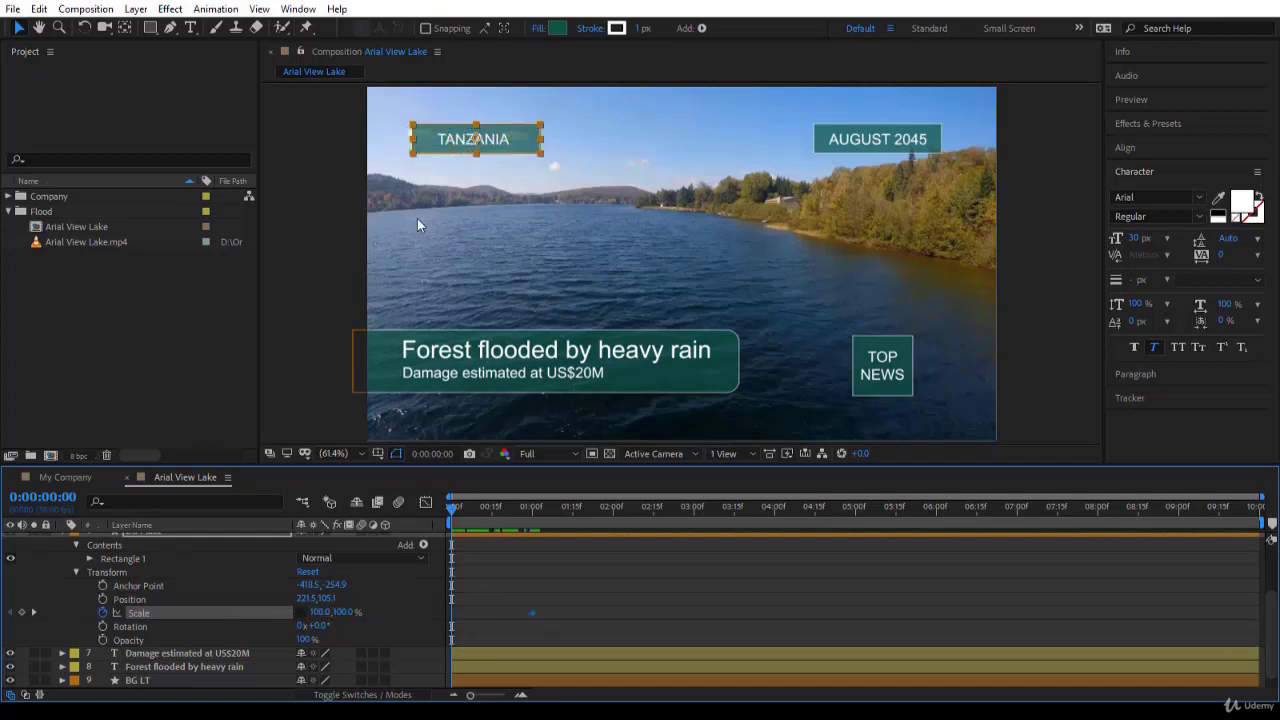
- Drag the TANZANIA box's anchor point with the Pan Behind tool (Y) to the frame's left edge
key("y")
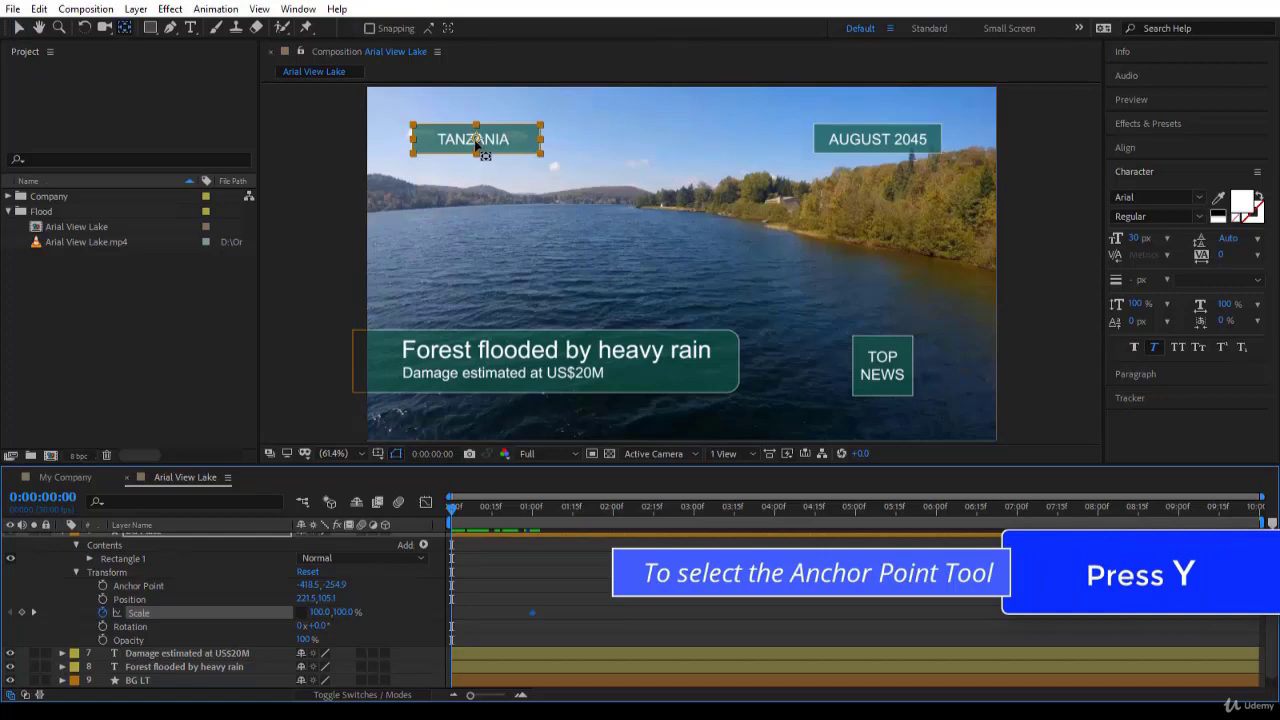
left_click_drag(475, 141, 413, 138)
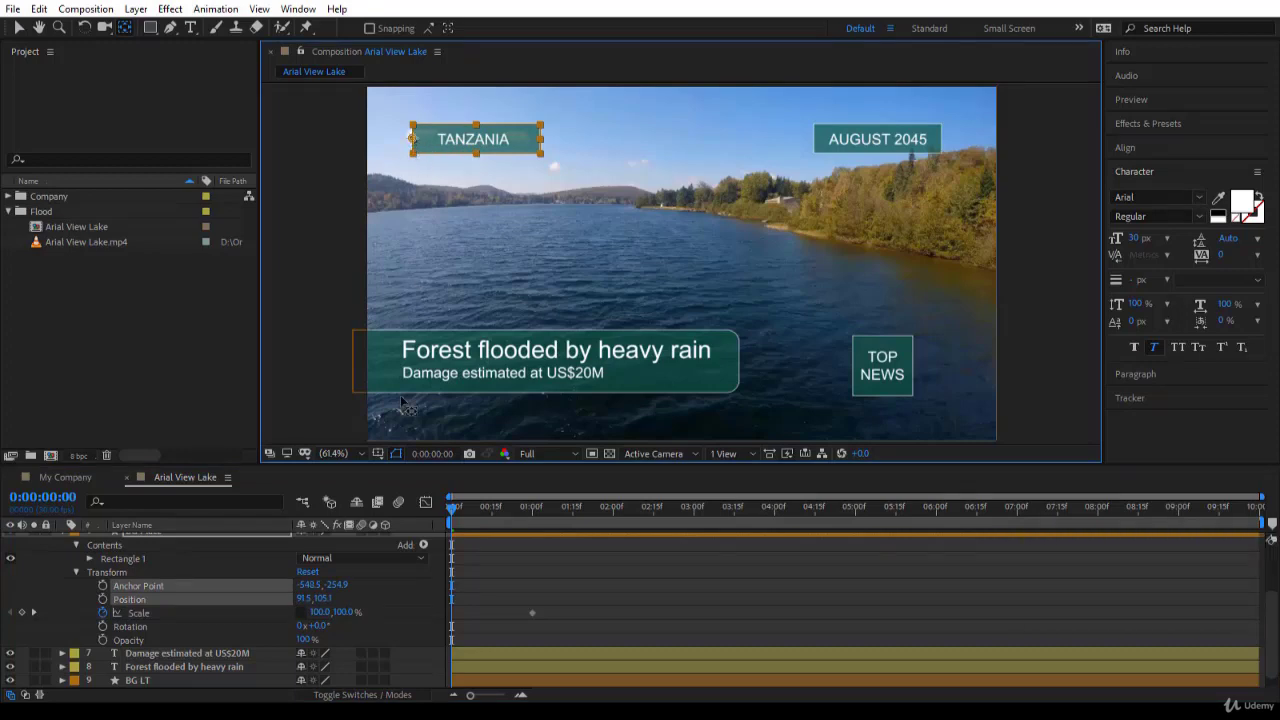
left_click(321, 612)
mouse_move(321, 612)
left_mouse_down()
mouse_move(308, 612)
mouse_move(344, 612)
mouse_move(317, 615)
left_mouse_up()
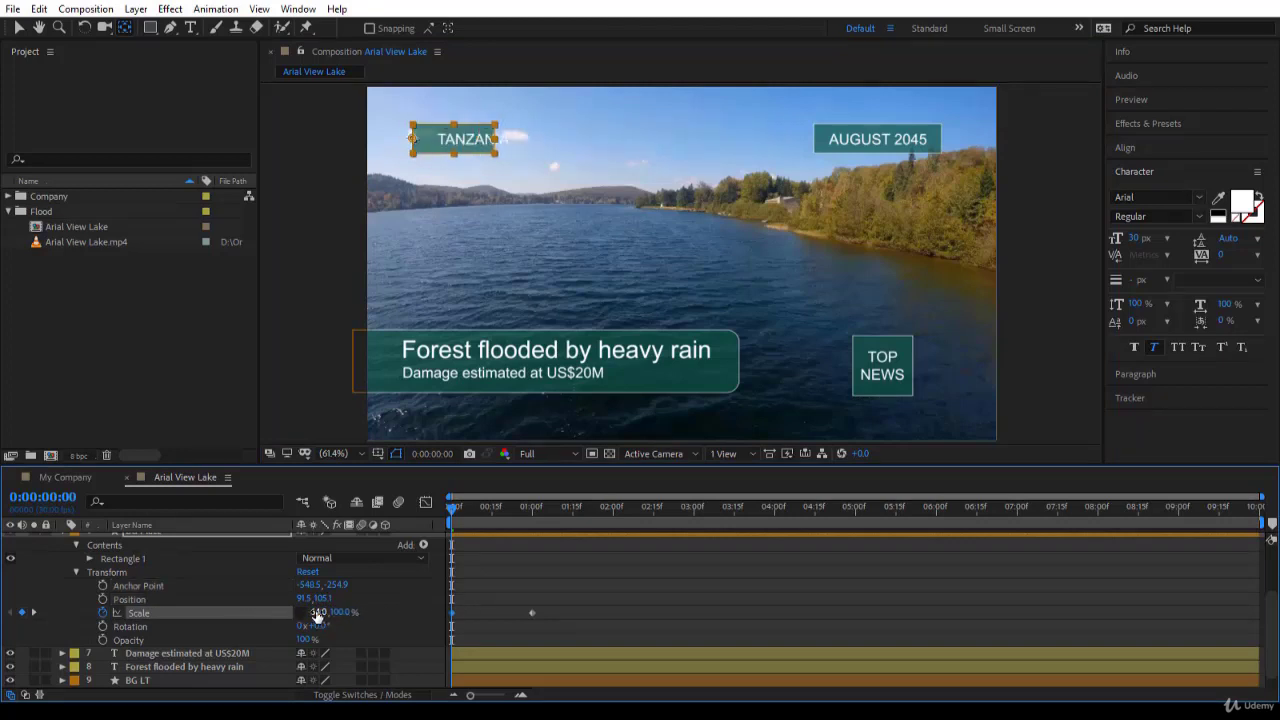
key("ctrl+z")
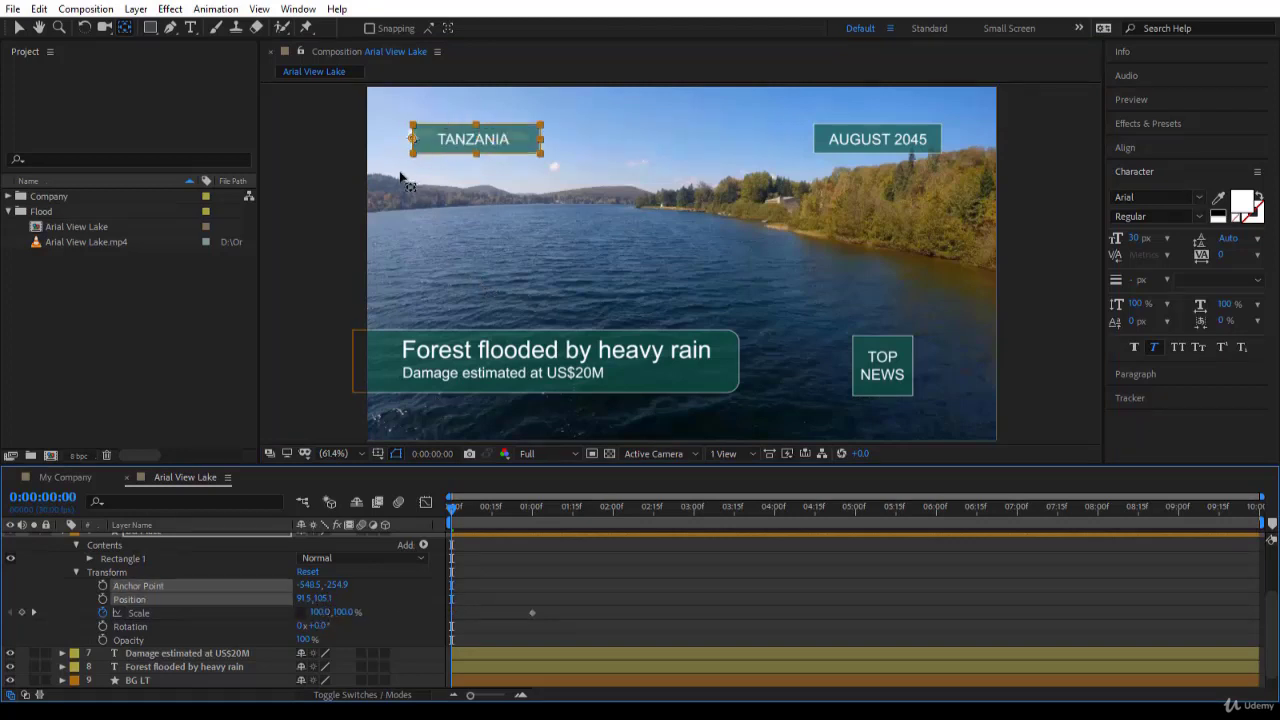
left_click_drag(416, 140, 381, 140)
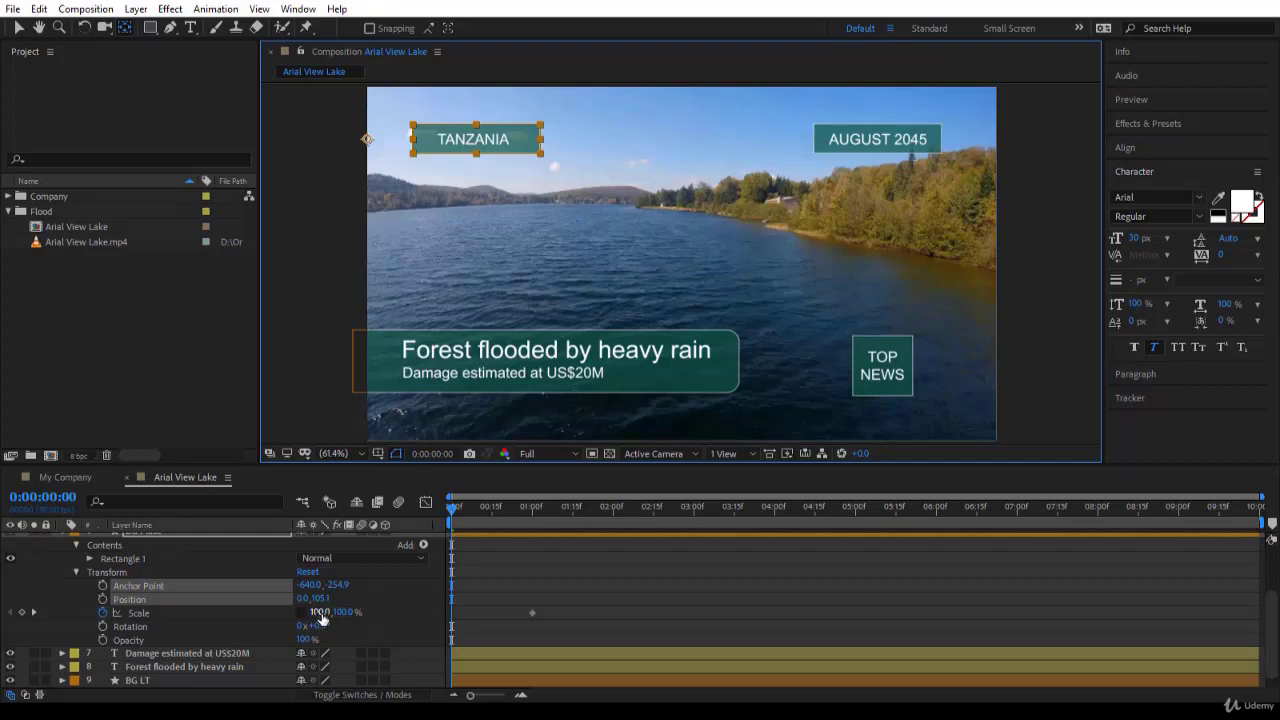
- Set the box's horizontal Scale to 0% at 0:00 and preview the scale-in
mouse_move(312, 612)
left_mouse_down()
mouse_move(230, 612)
mouse_move(344, 612)
mouse_move(332, 618)
left_mouse_up()
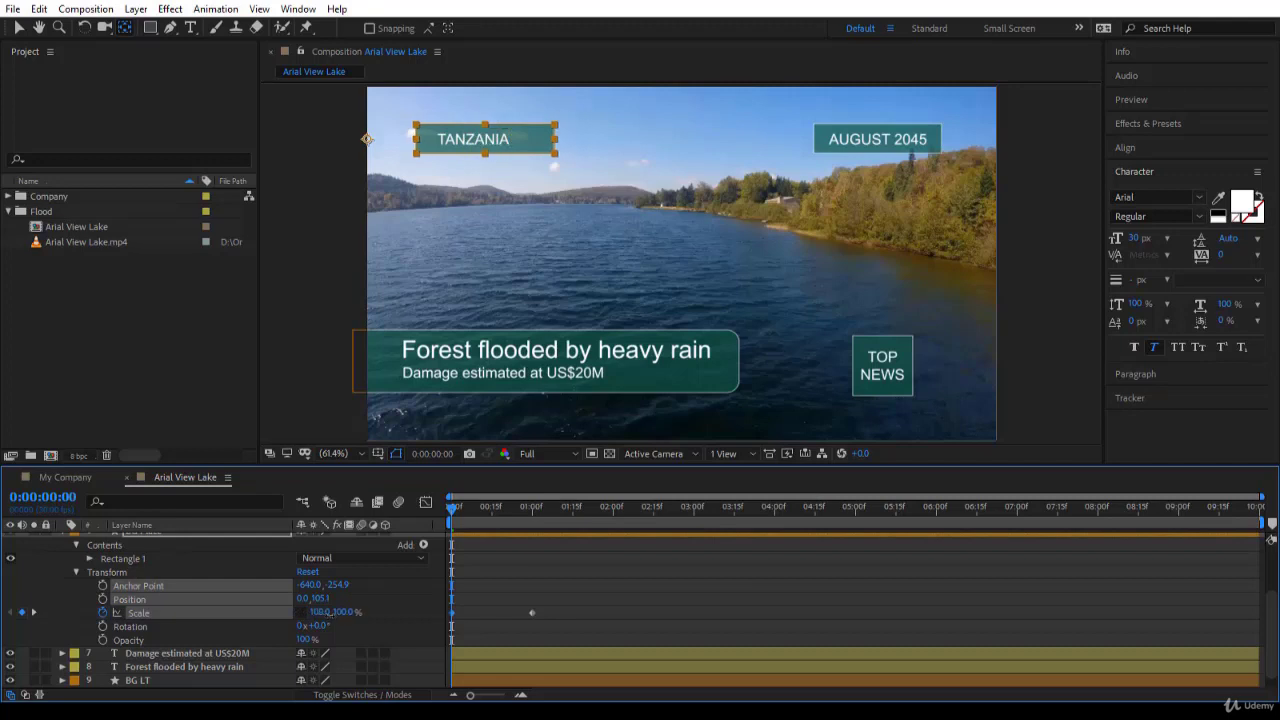
left_click(318, 612)
type("0")
key("Return")
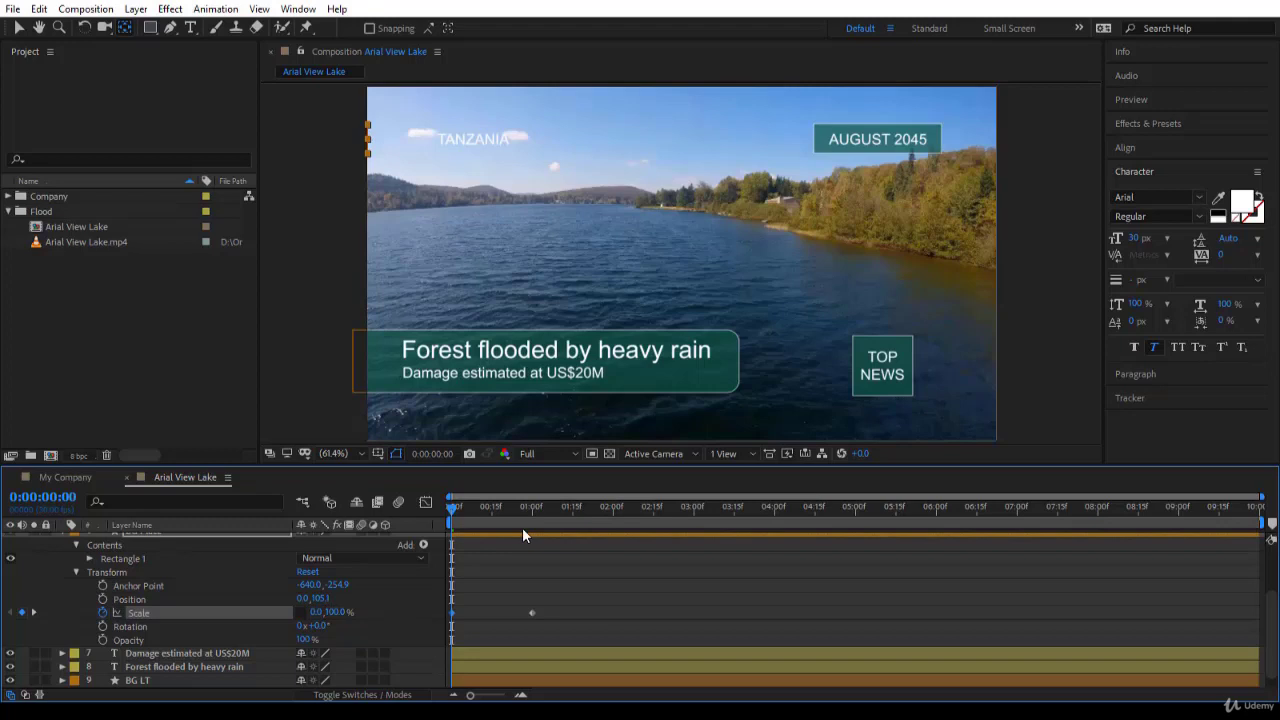
left_click_drag(453, 506, 536, 528)
key("Home")
key("space")
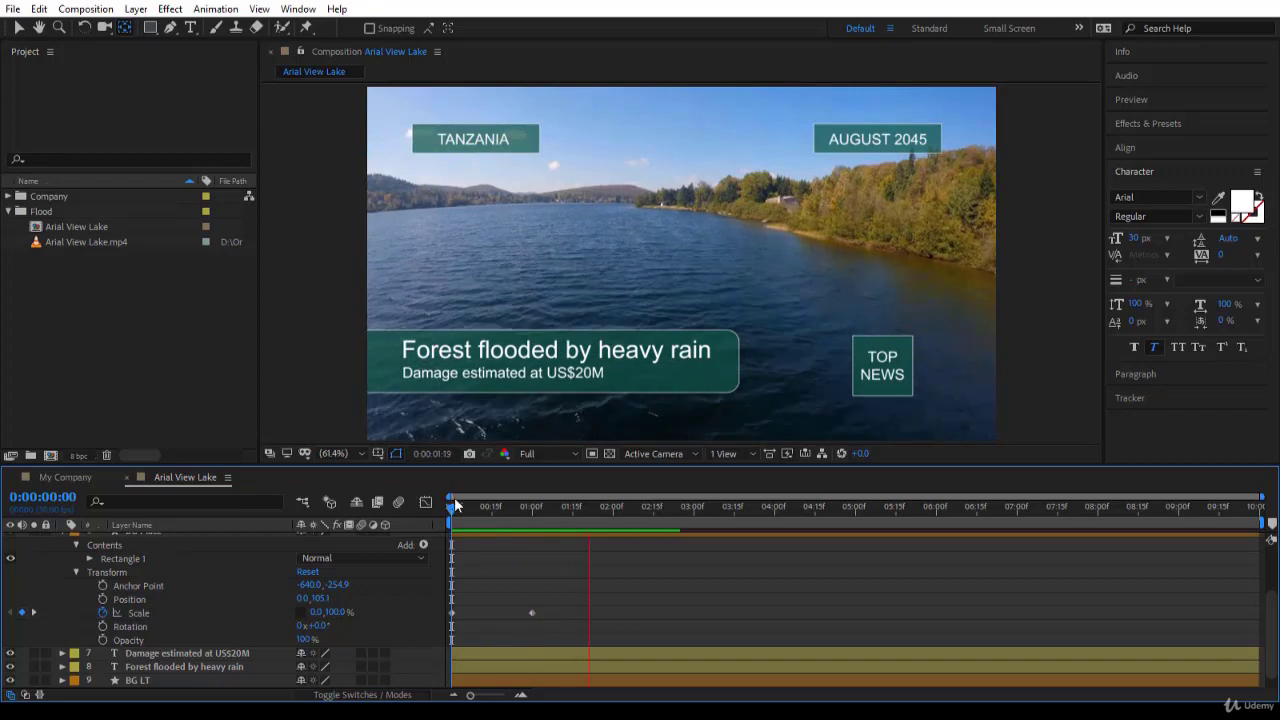
left_click(453, 507)
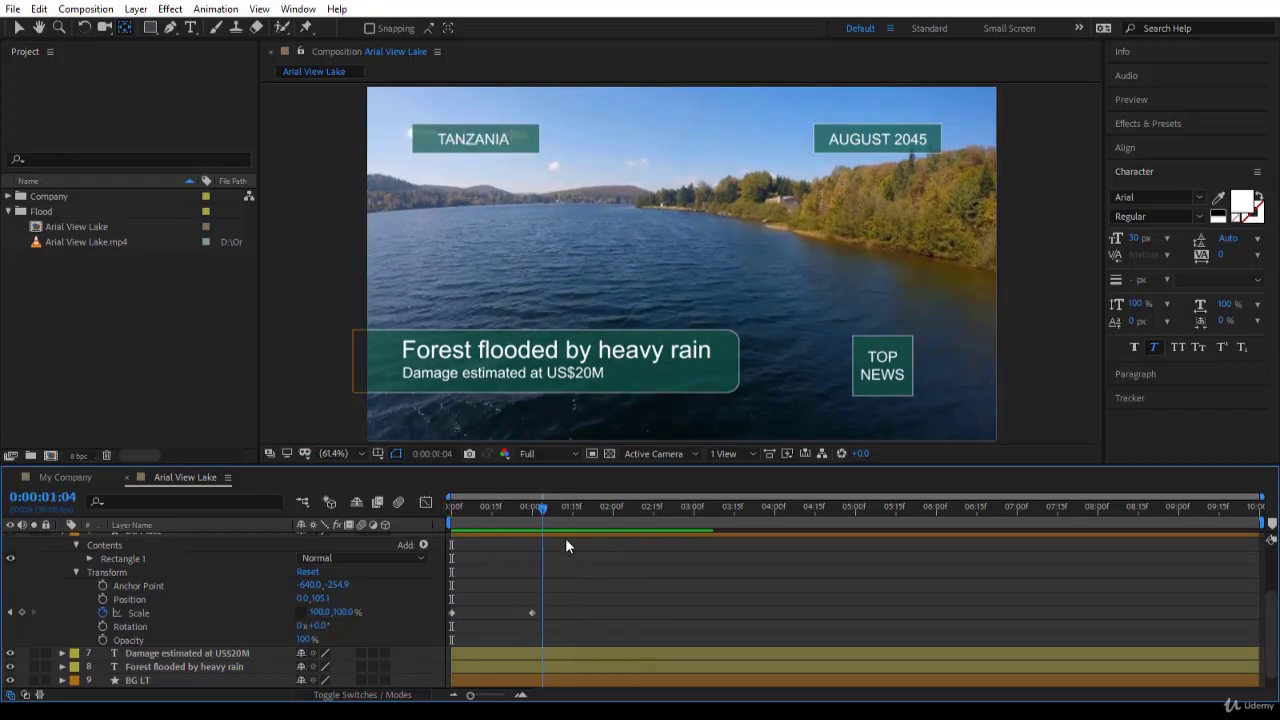
key("space")
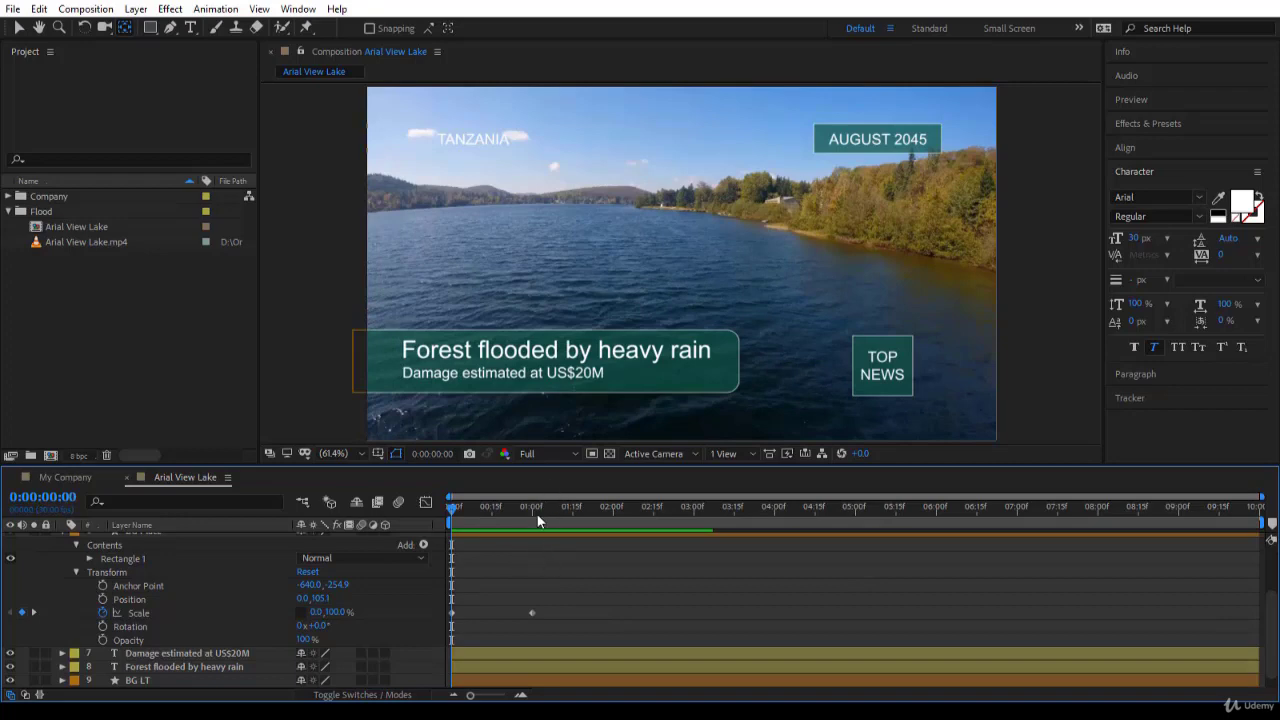
- Move the full-size Scale keyframe to frame 15 and preview the animation again
left_click(70, 497)
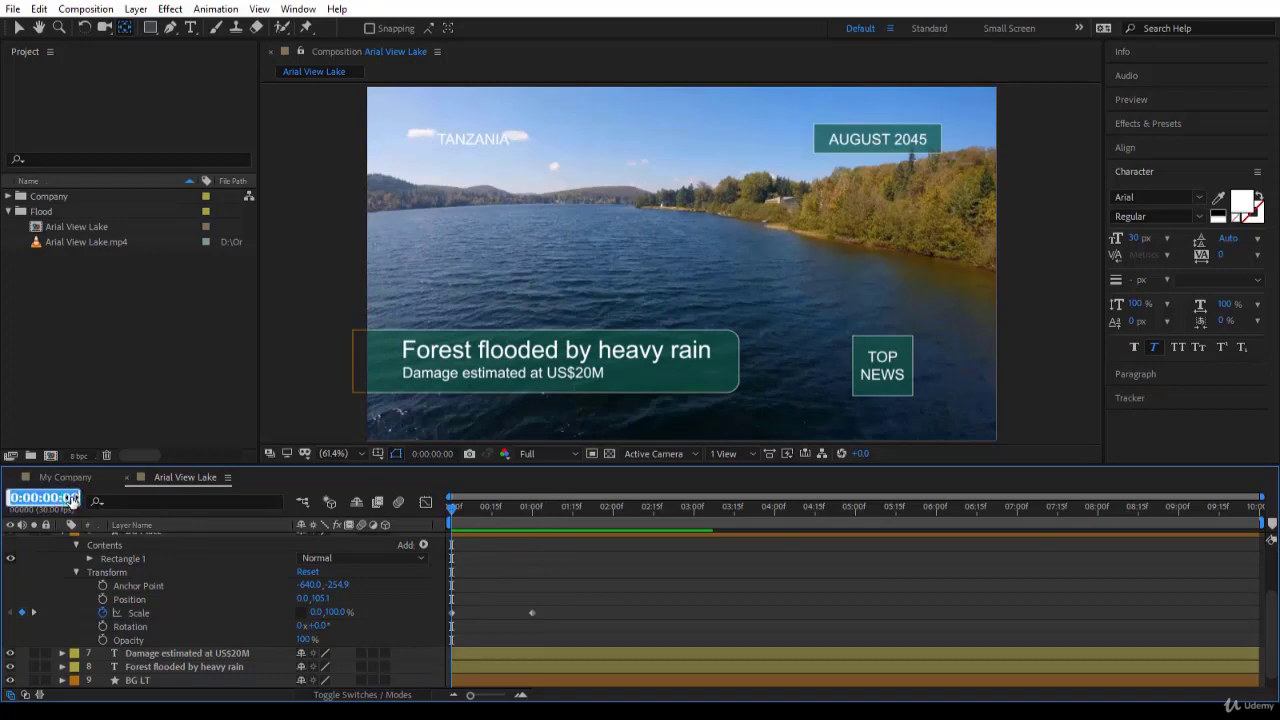
type("15")
key("Return")
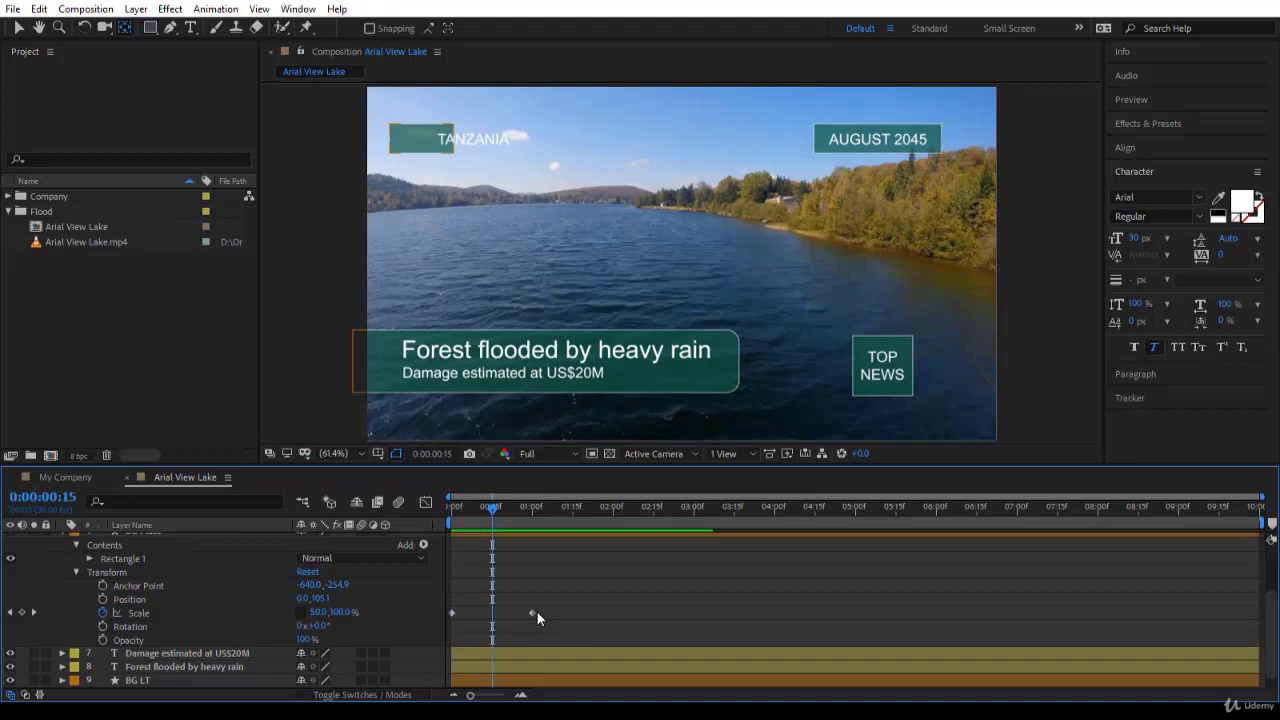
left_click_drag(531, 612, 491, 612)
key("Home")
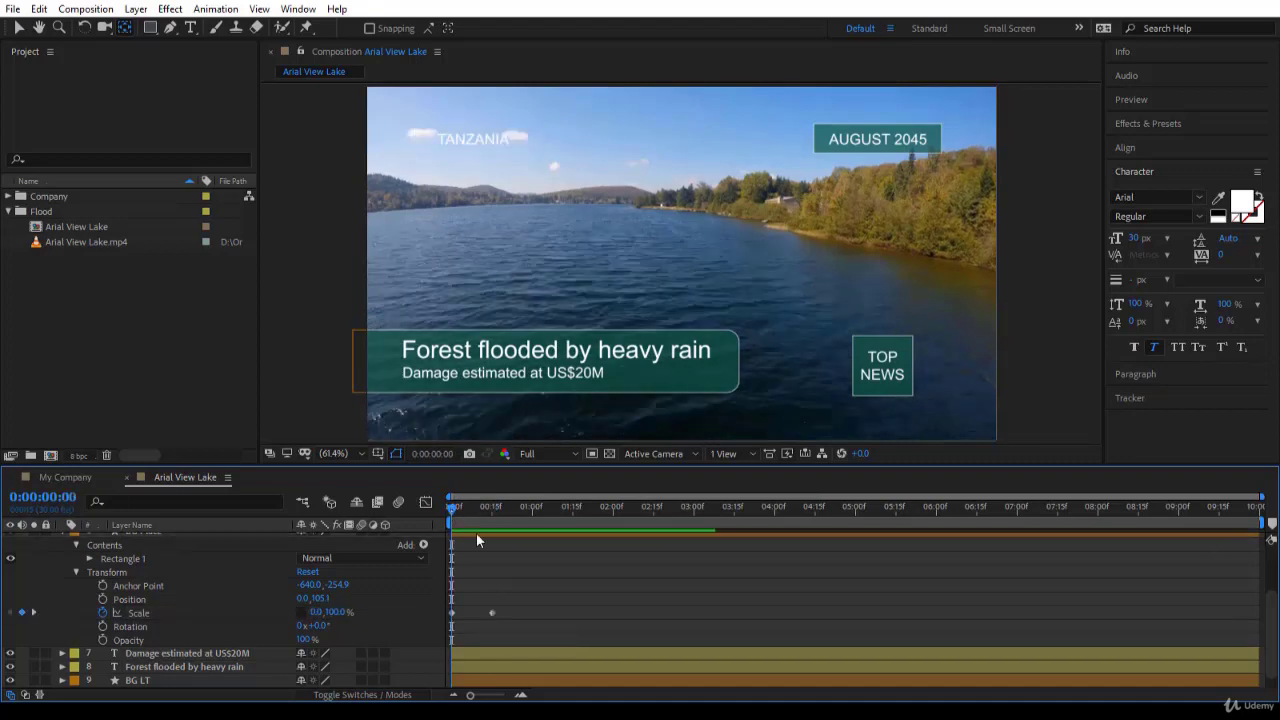
key("space")
left_click(453, 508)
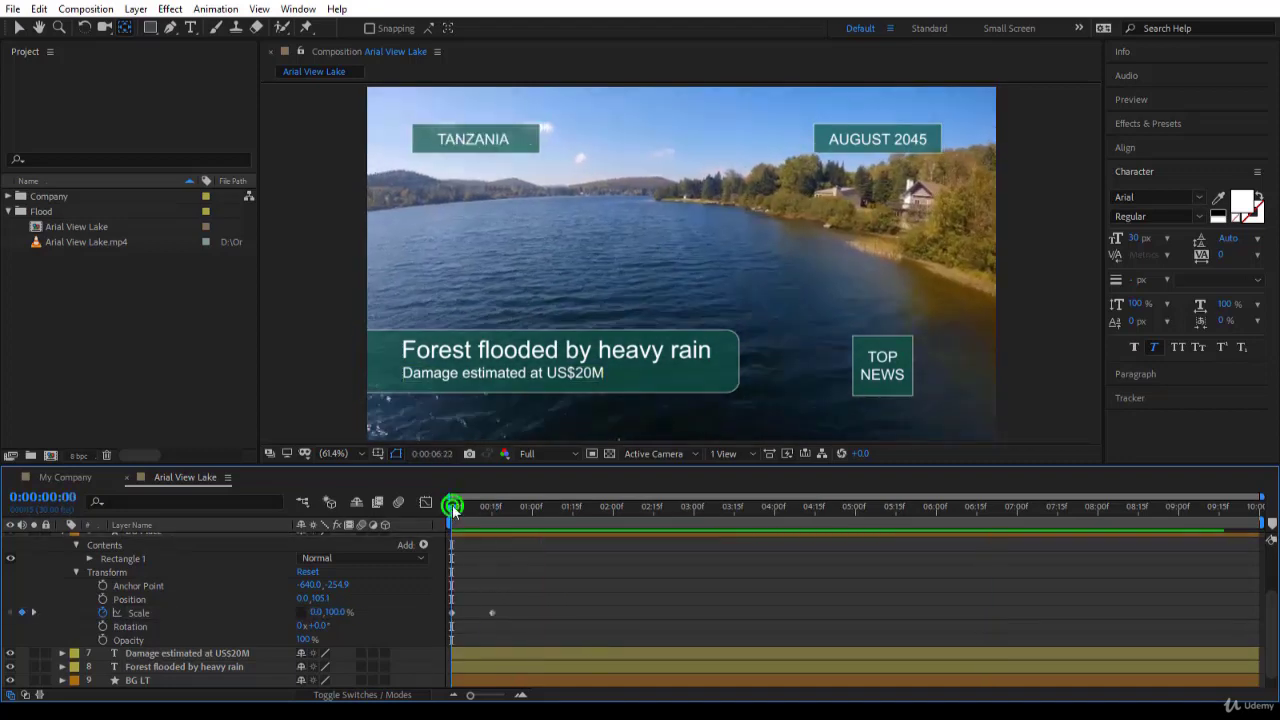
left_click_drag(453, 508, 502, 508)
- Keyframe TANZANIA's Opacity from 0% at the start to 100% at 0:19, then scrub
key("p")
left_click(470, 140)
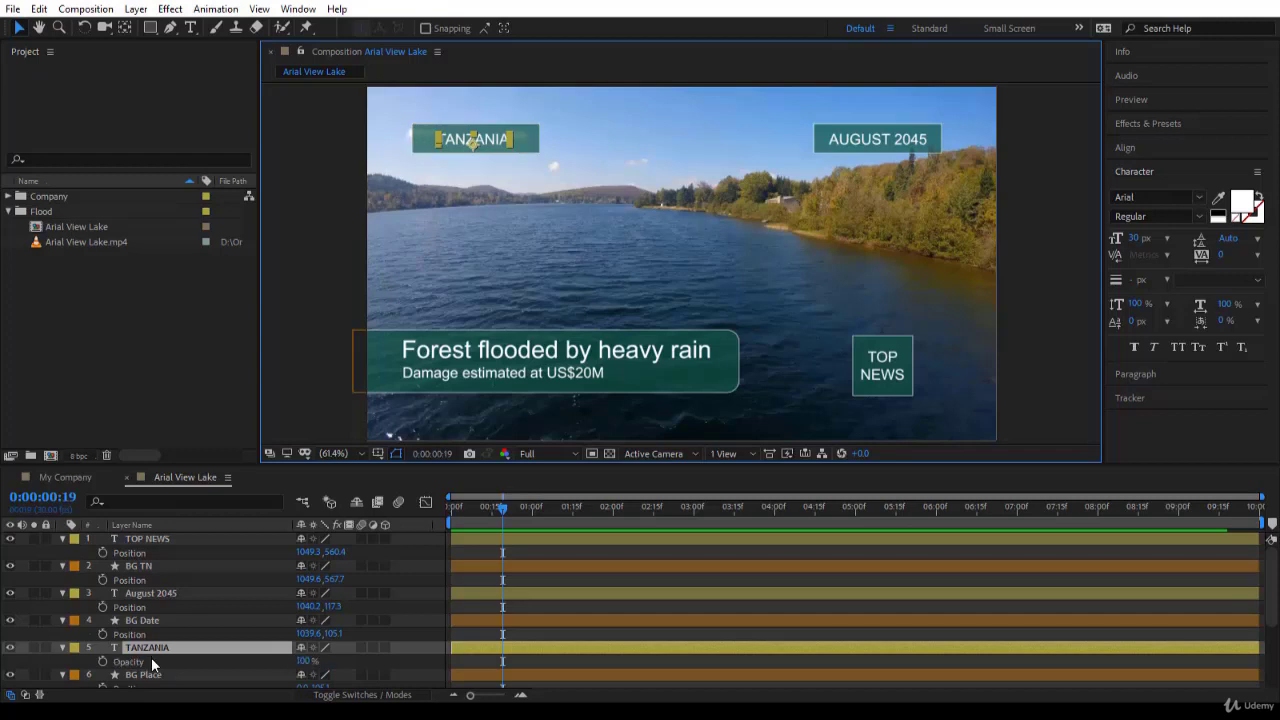
key("t")
key("t")
left_click(103, 661)
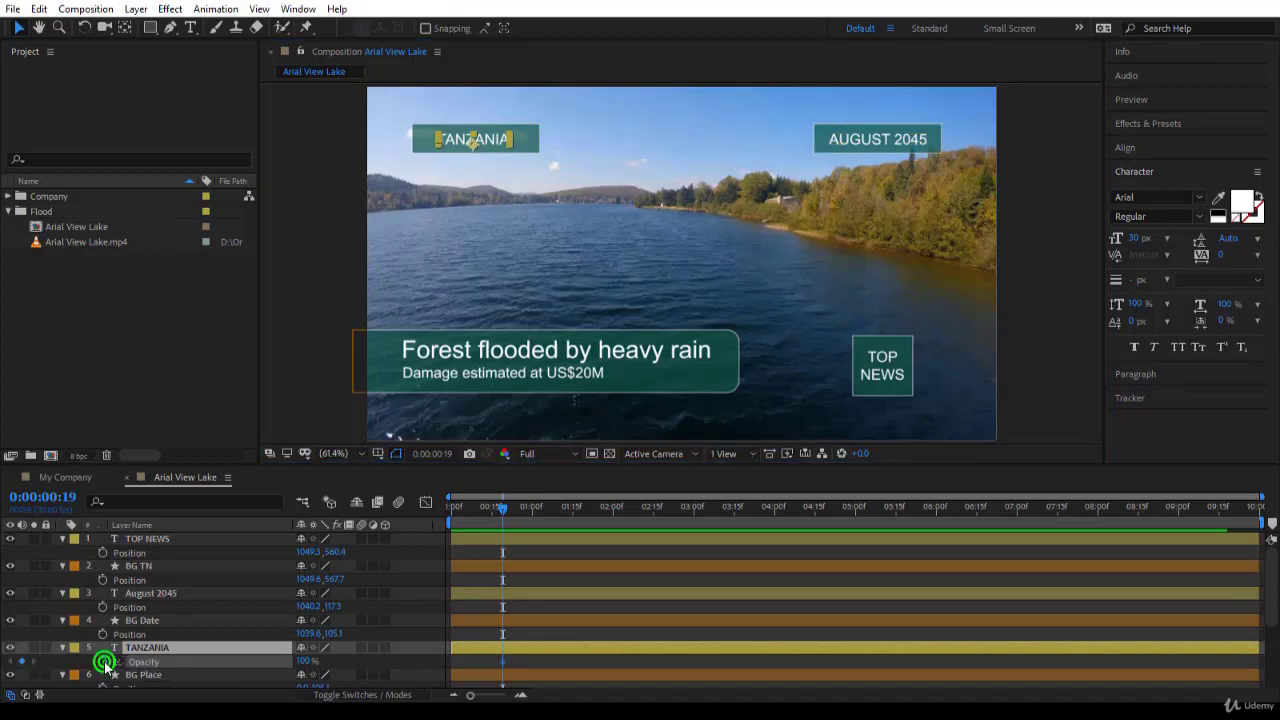
left_click_drag(503, 507, 400, 515)
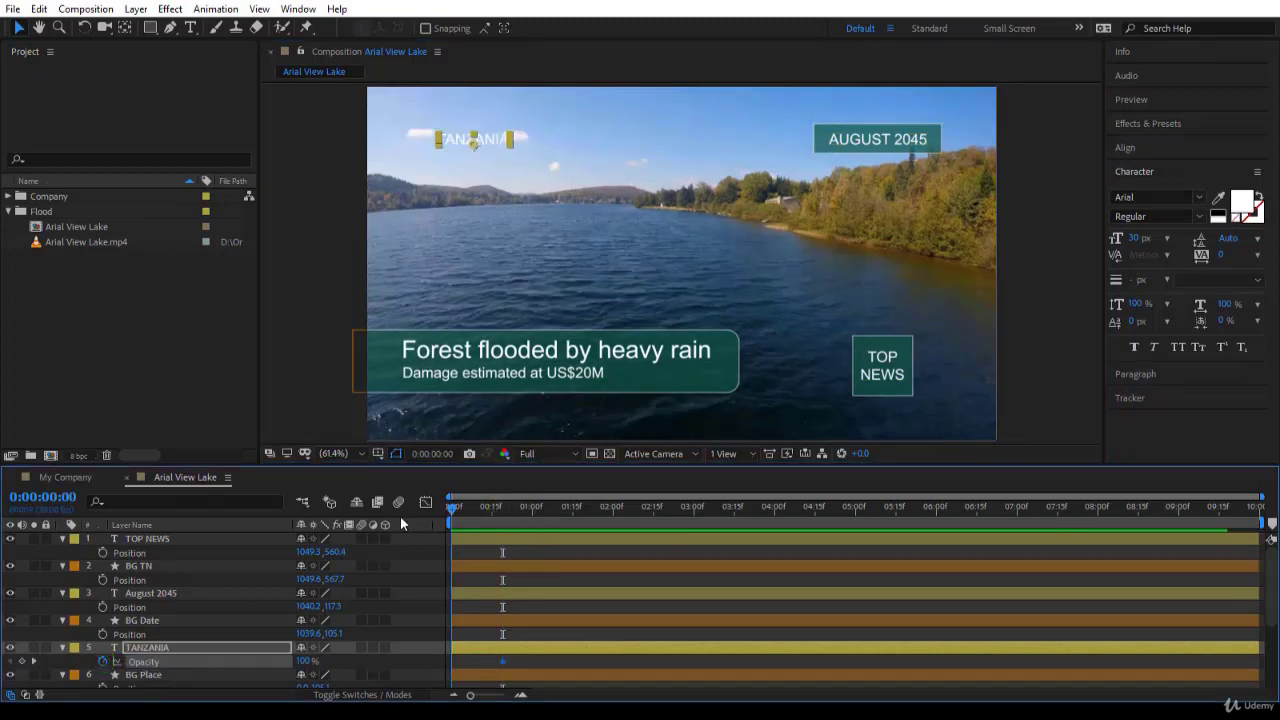
left_click(303, 661)
type("0")
key("Return")
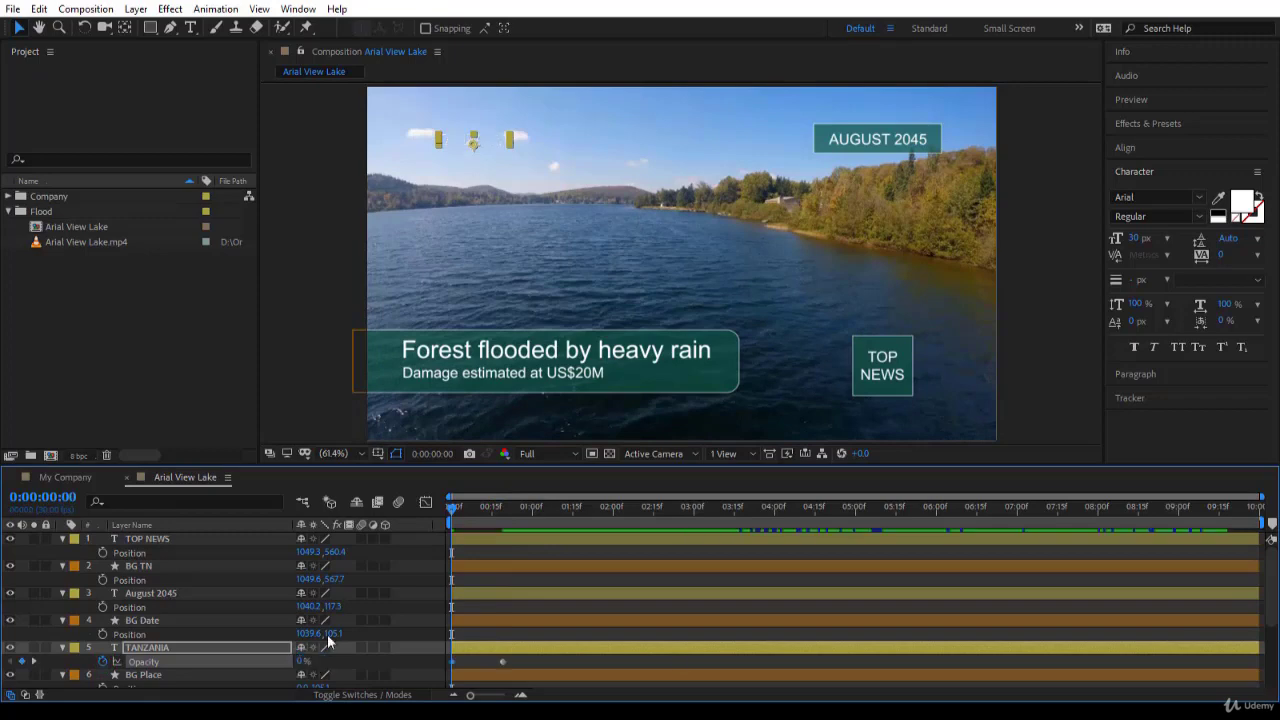
mouse_move(453, 520)
left_mouse_down()
mouse_move(500, 513)
mouse_move(452, 515)
mouse_move(476, 520)
left_mouse_up()
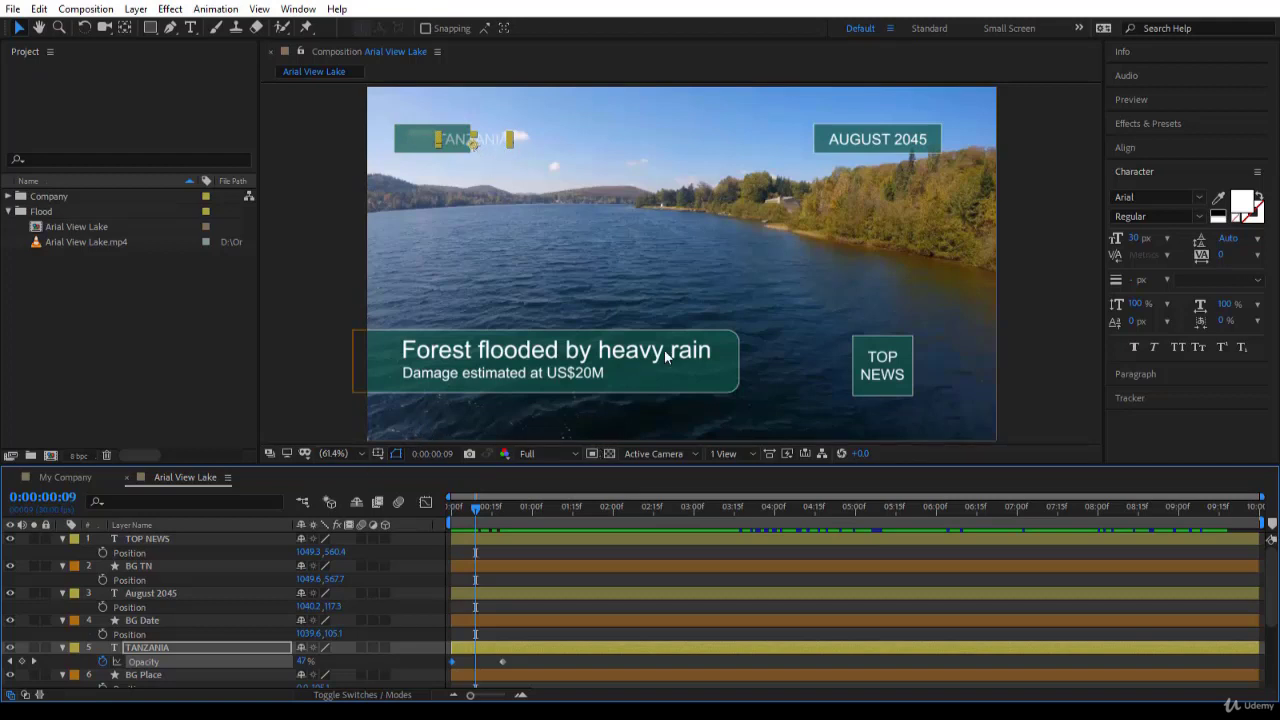
- Select BG Date and drag its anchor with the Pan Behind tool to the box's right edge
left_click(821, 148)
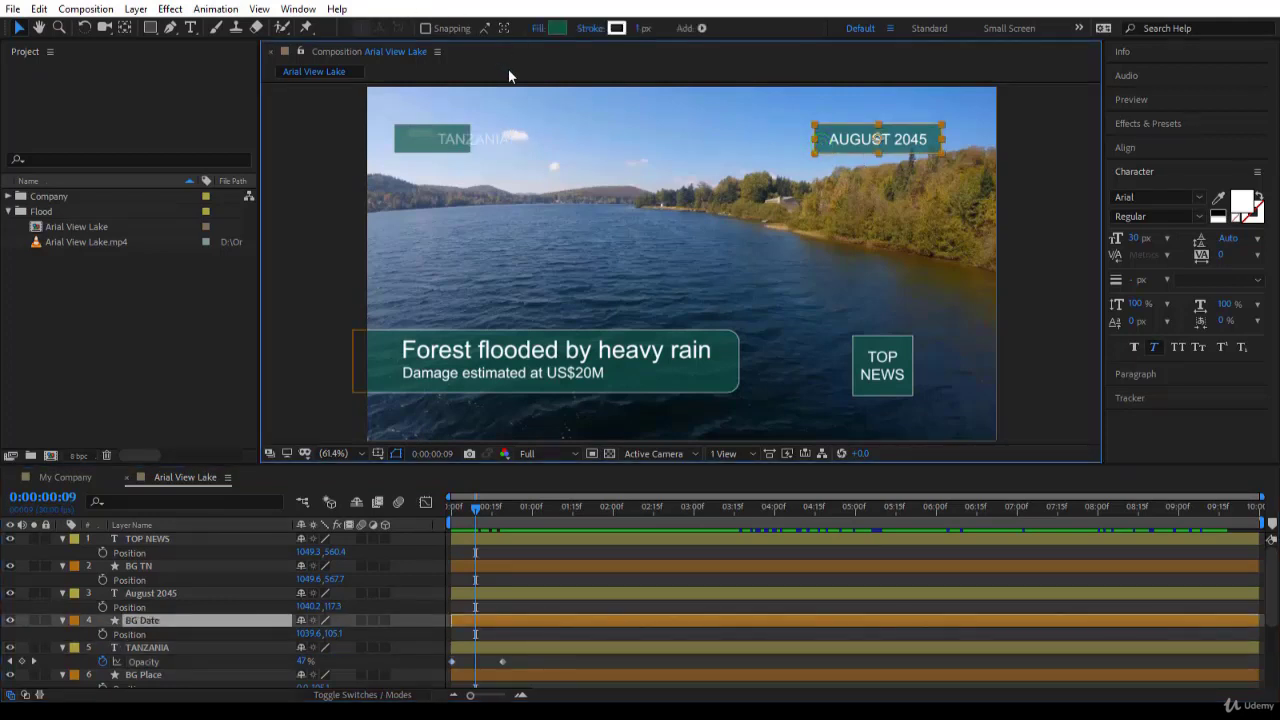
key("y")
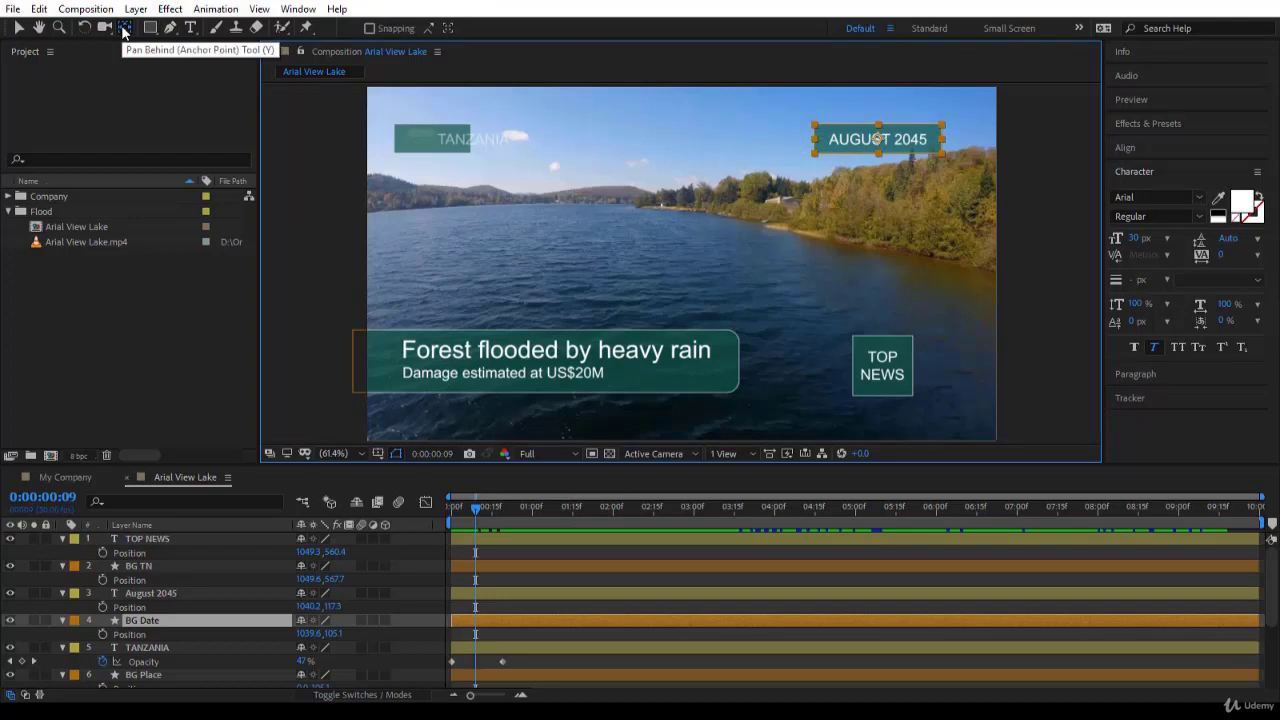
left_click(880, 141)
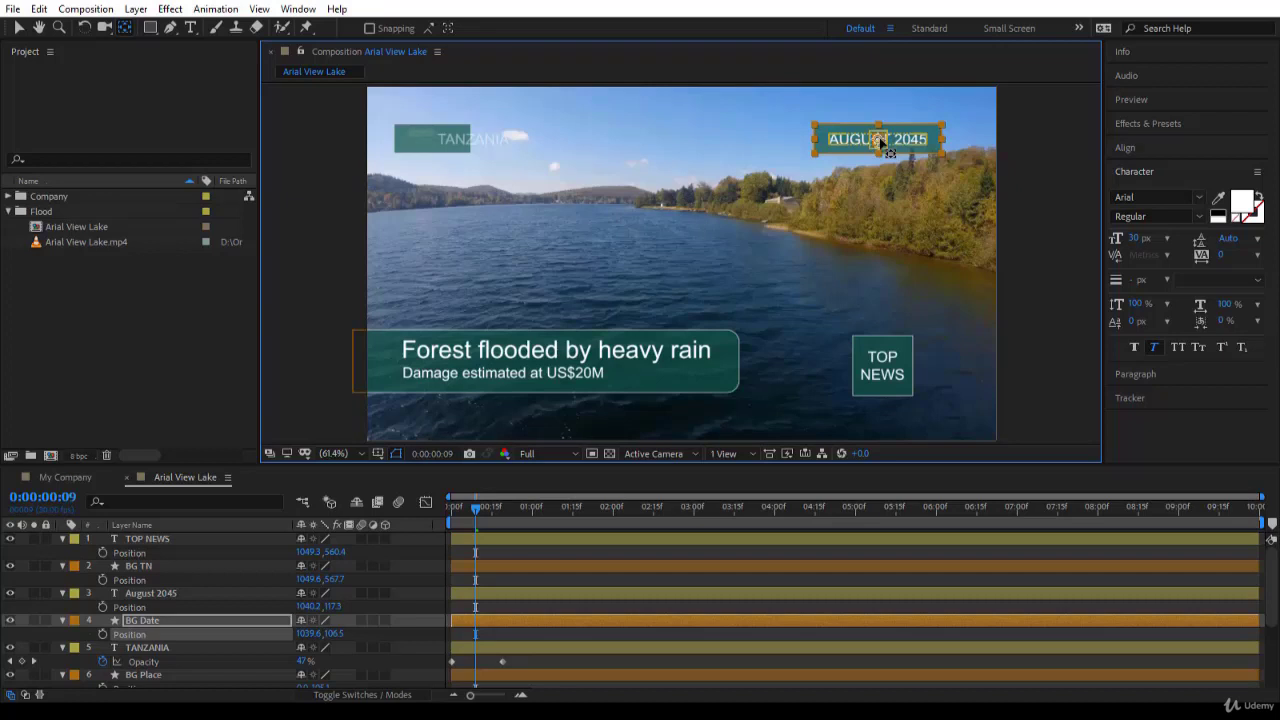
left_click_drag(880, 141, 996, 140)
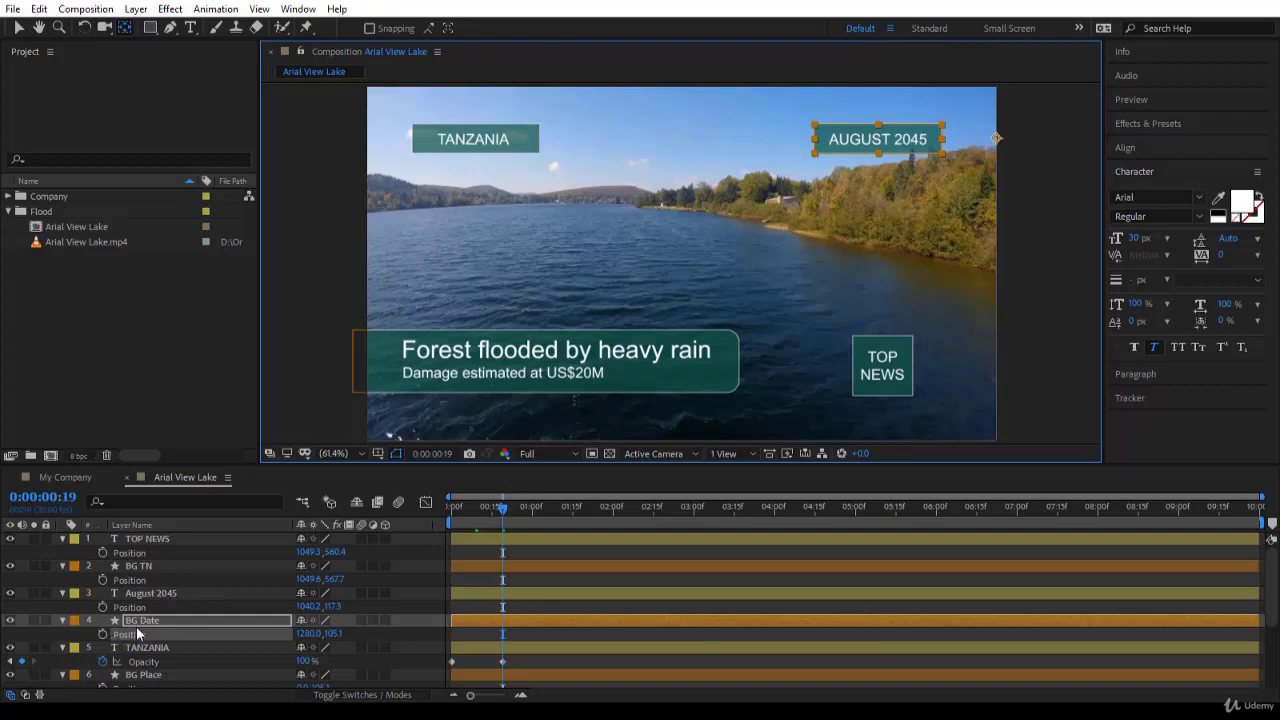
- Keyframe BG Date's Scale at 100% at 0:19 and 0, 100% at 0:00, then scrub
key("s")
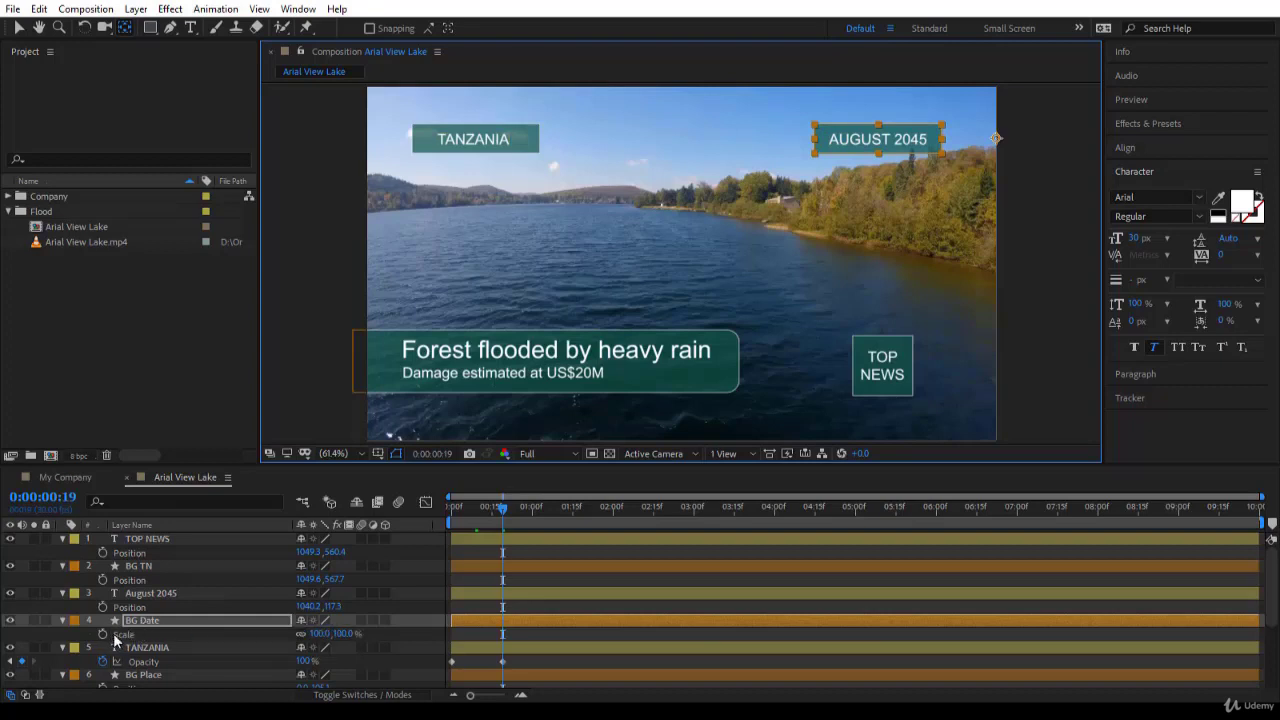
left_click(102, 635)
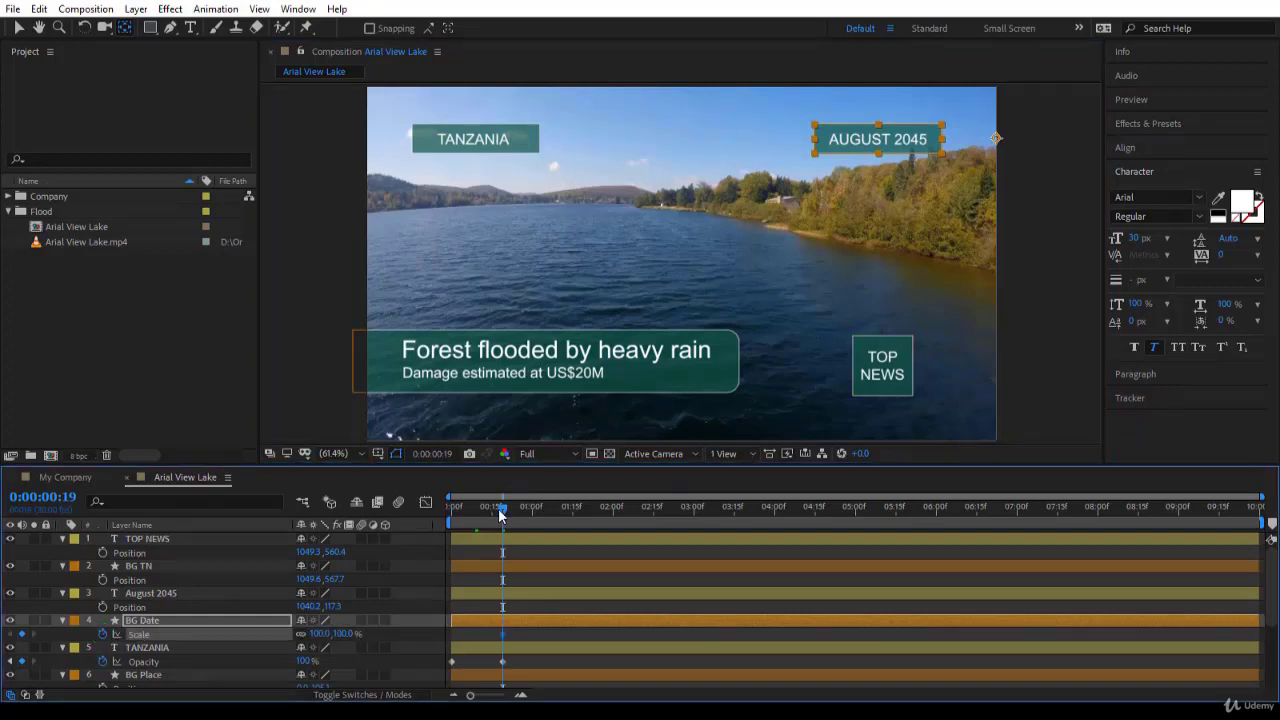
left_click_drag(498, 508, 452, 508)
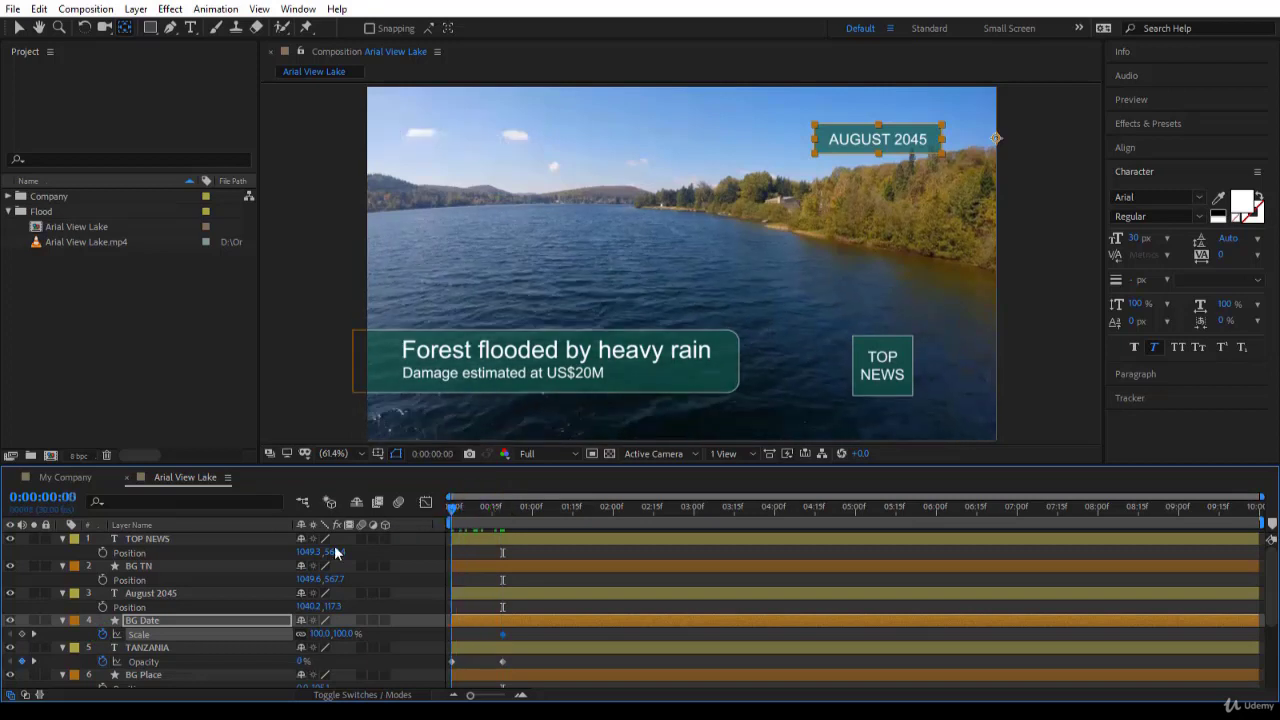
left_click(322, 635)
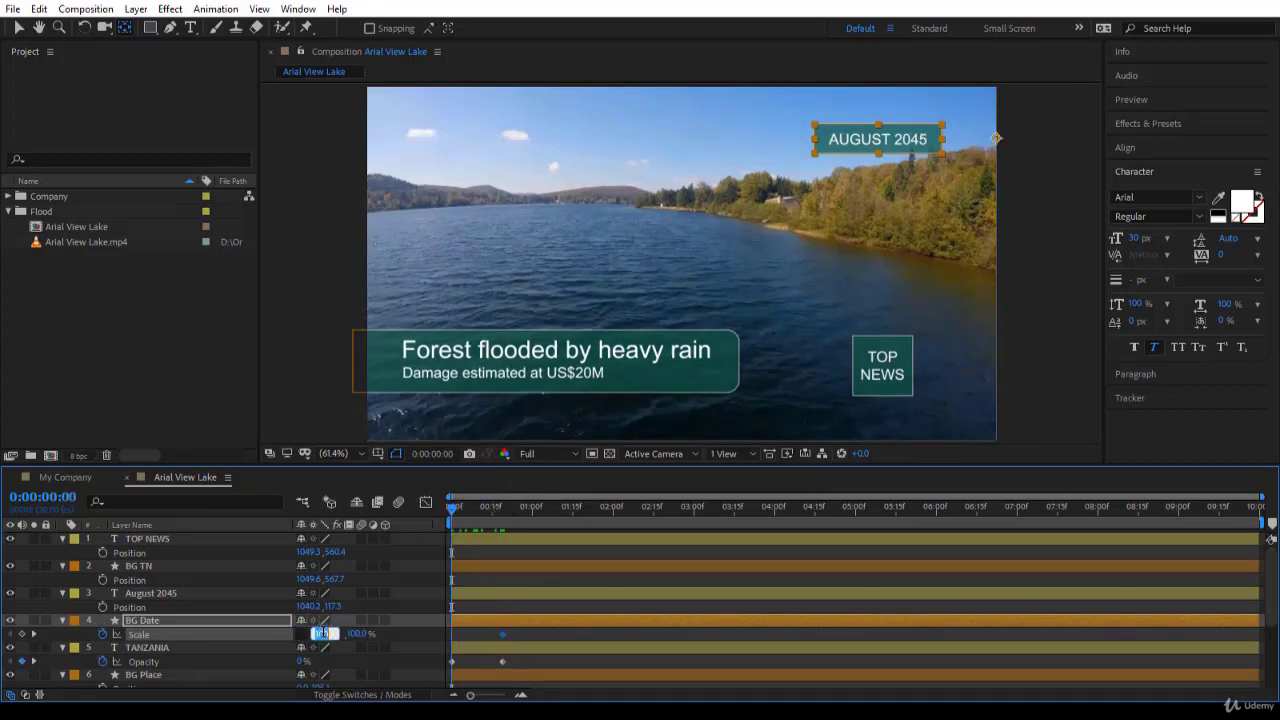
type("0")
key("Return")
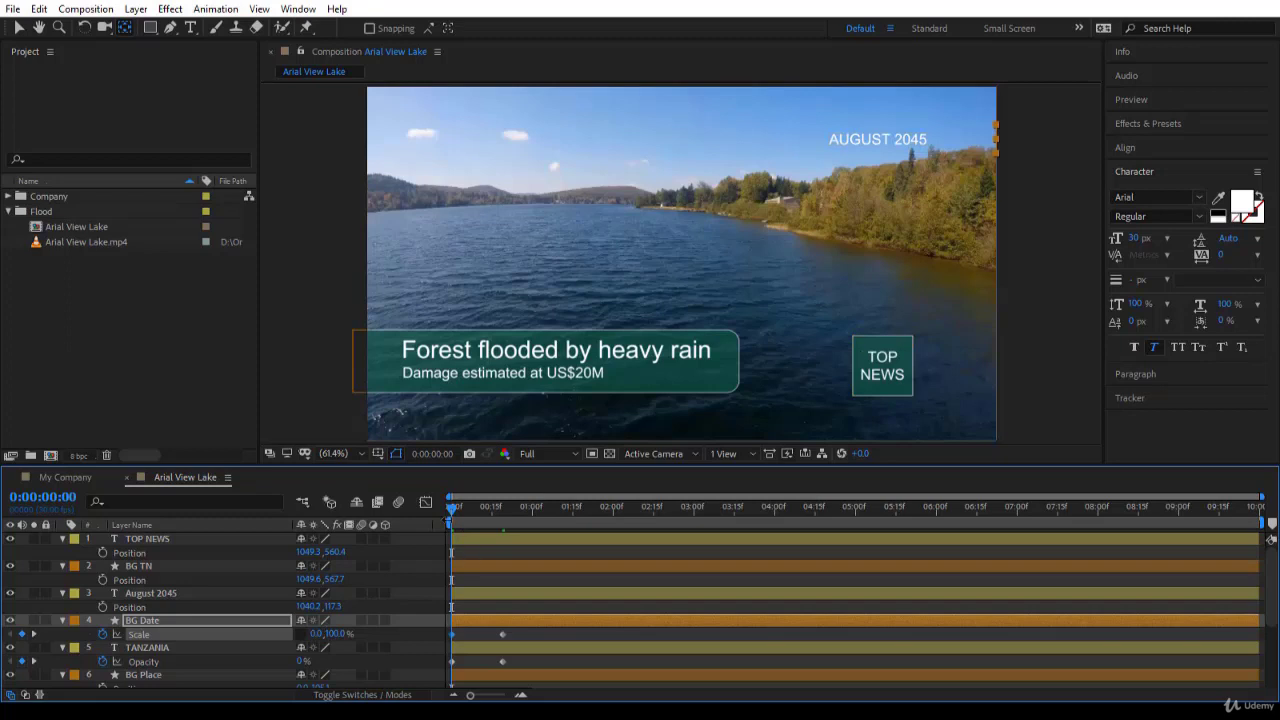
left_click_drag(452, 510, 414, 527)
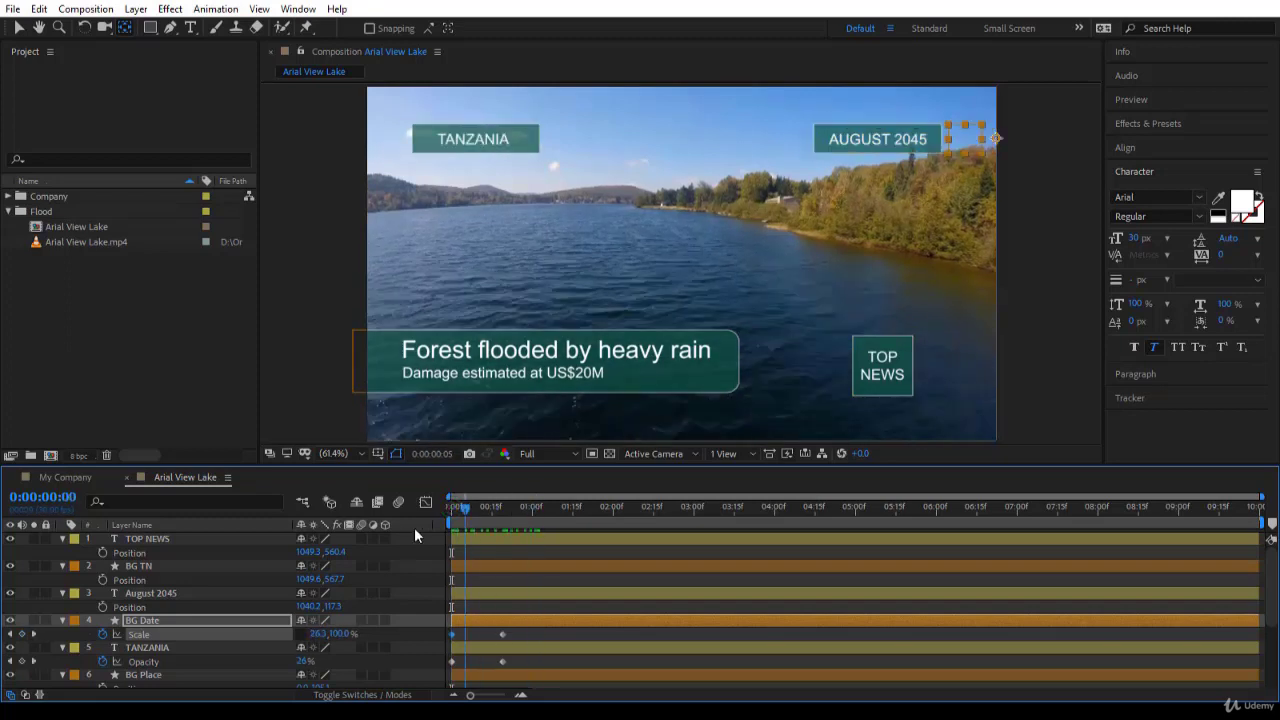
- Set the August 2045 text's Opacity to 0% with a keyframe at the start
left_click(214, 566)
left_click(211, 592)
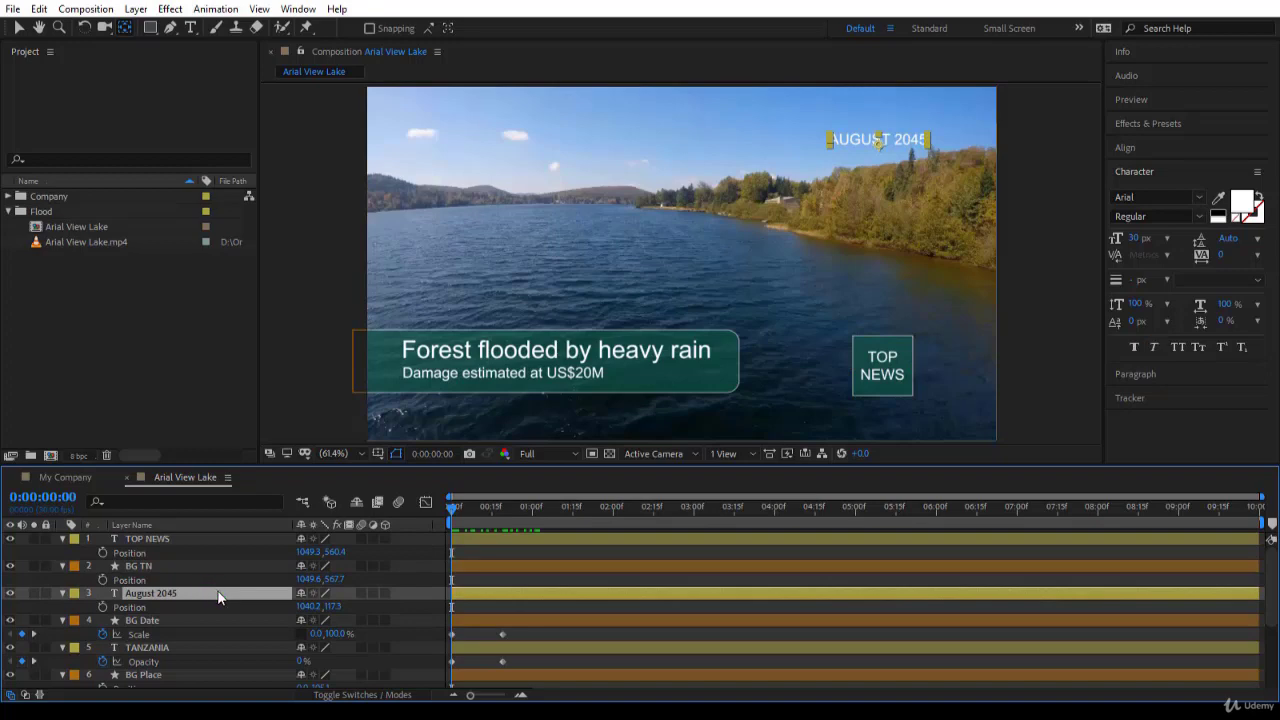
key("t")
left_click(305, 607)
type("0")
key("Return")
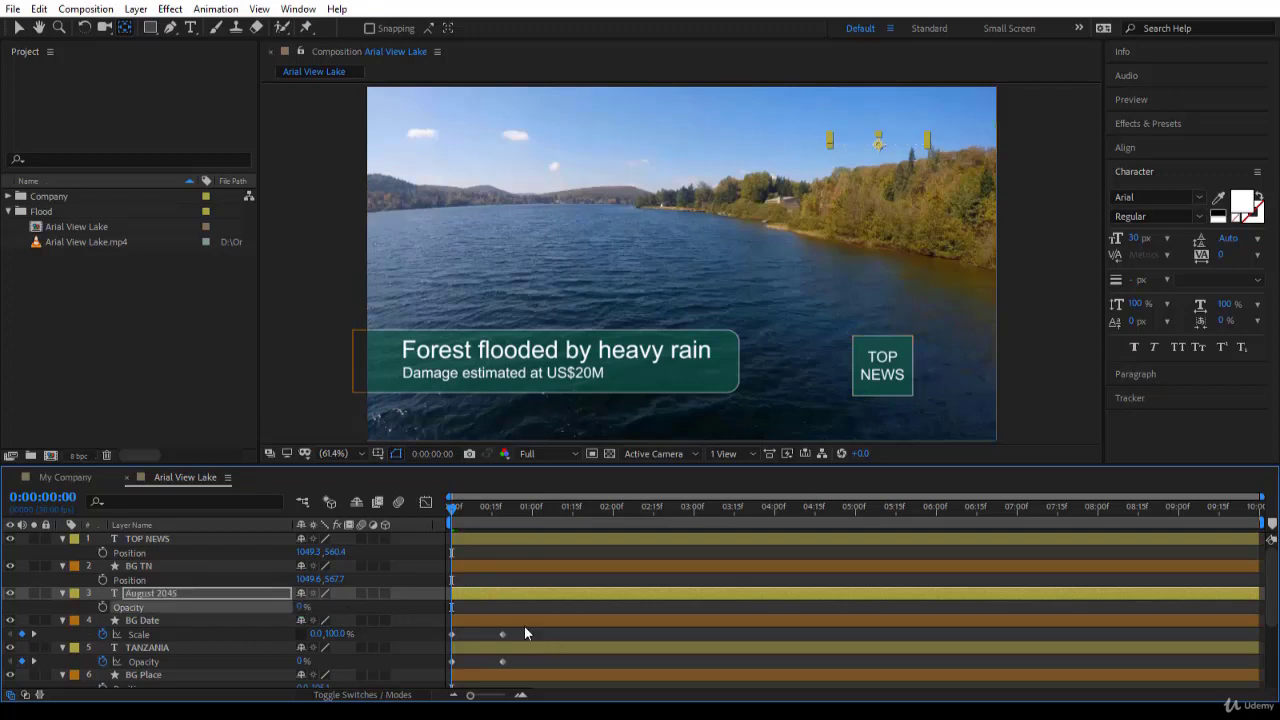
left_click(102, 607)
- Add a 100% Opacity keyframe for August 2045 at 0:19
key("k")
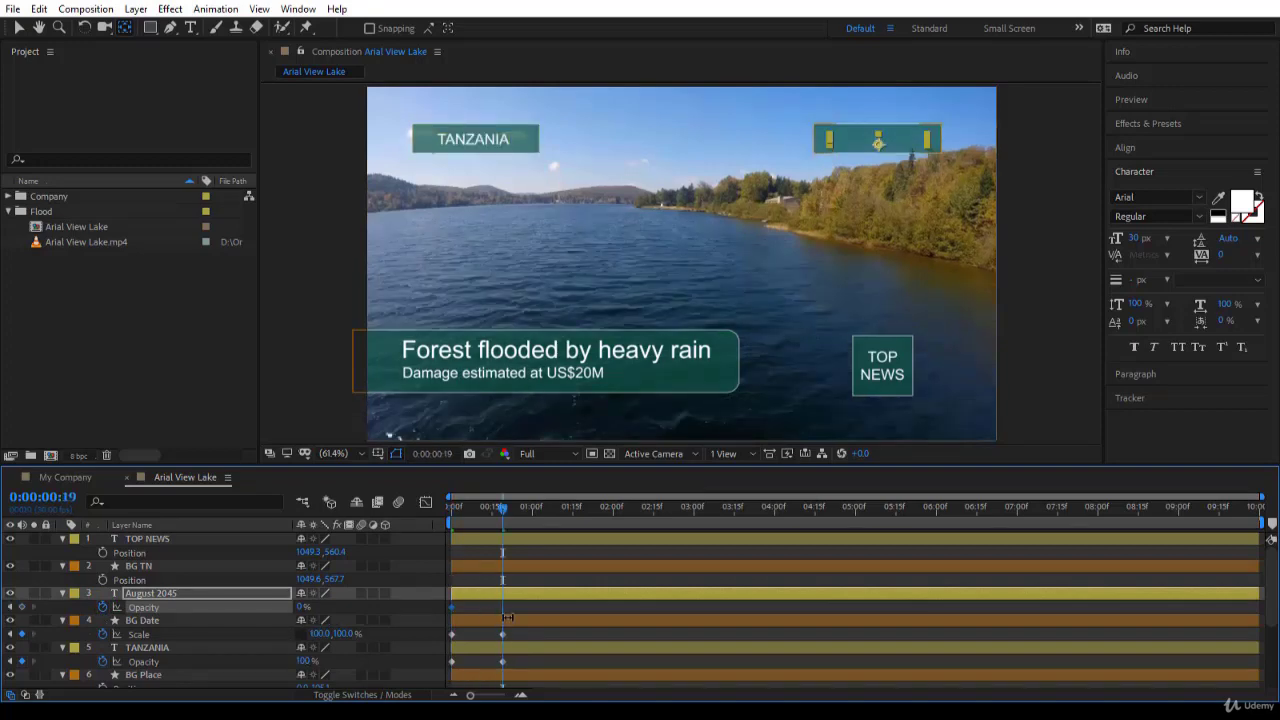
left_click(300, 609)
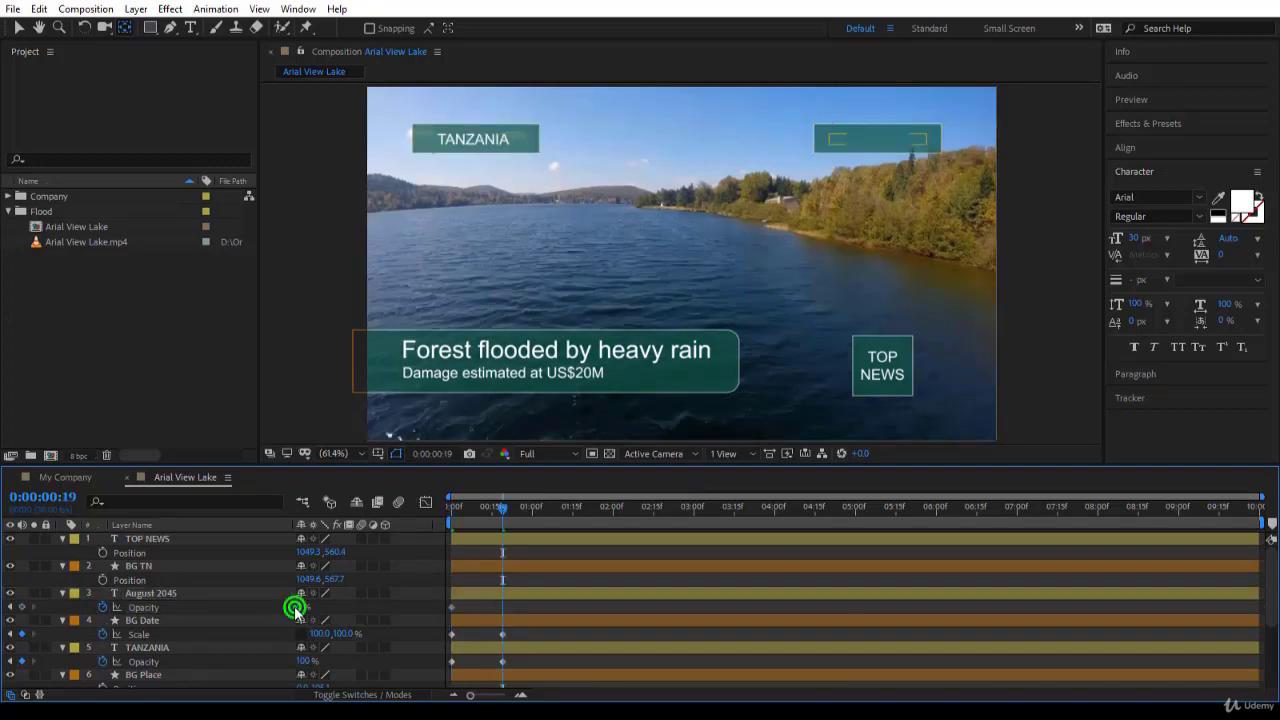
left_click(302, 608)
type("100")
key("Return")
left_click_drag(503, 502, 372, 547)
- Select the BG LT box and both lower-third text layers and reveal their Position properties
key("v")
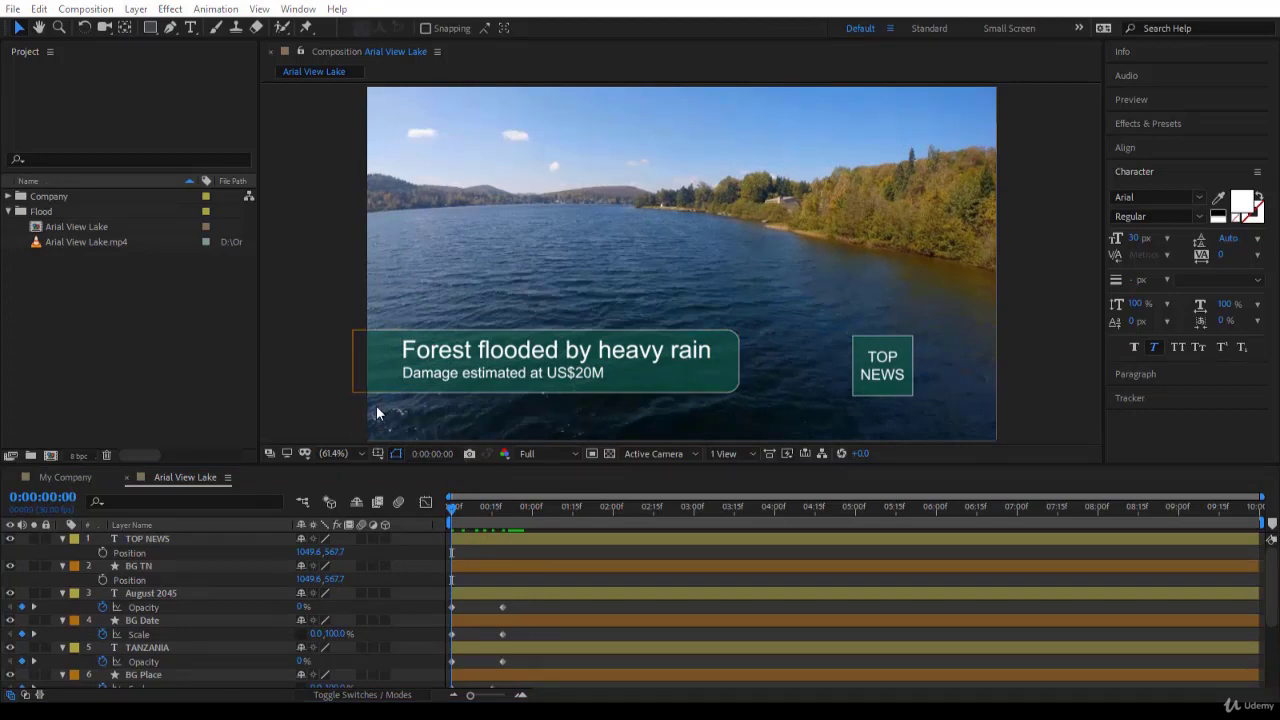
left_click(193, 539)
key("ctrl+a")
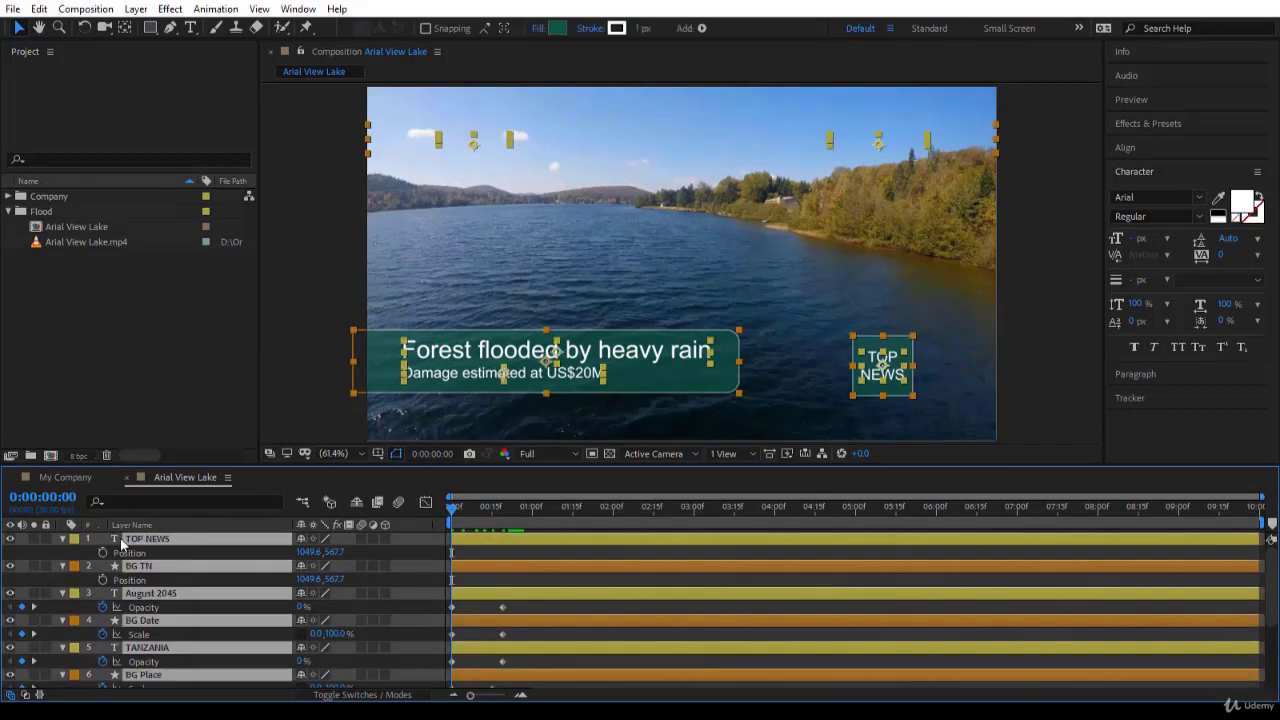
left_click(62, 538)
left_click(174, 686)
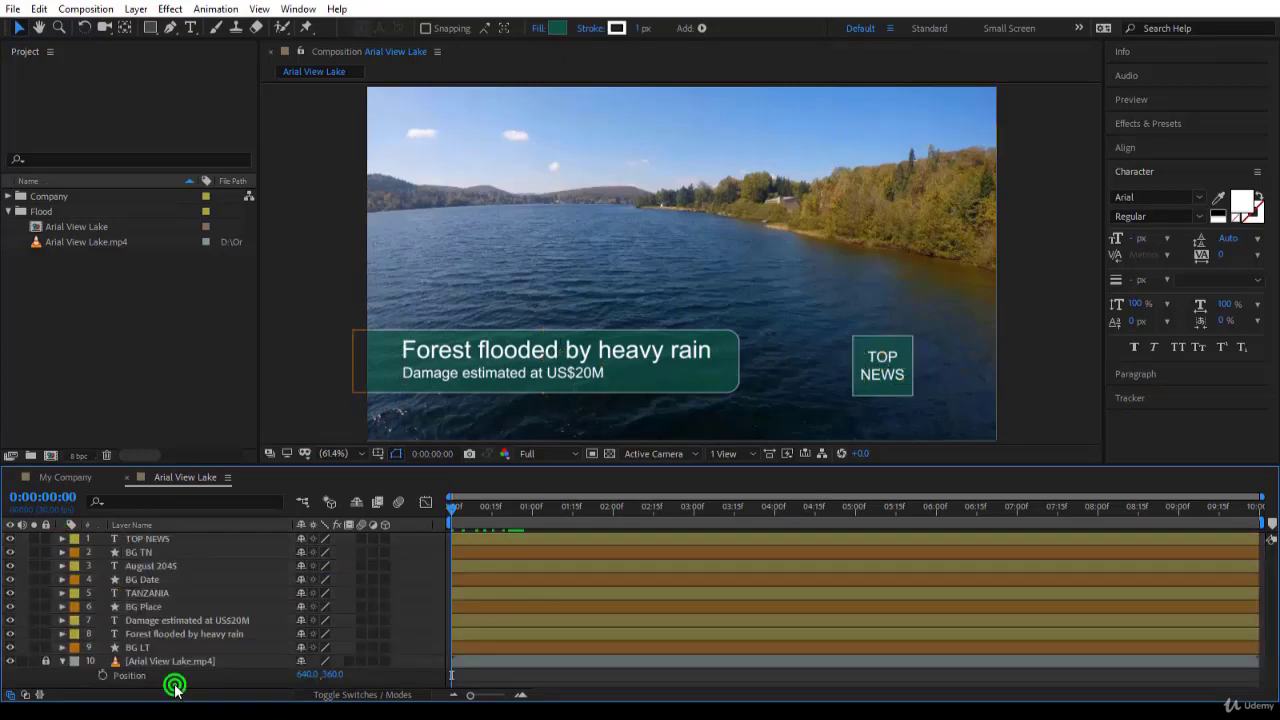
left_click(192, 620)
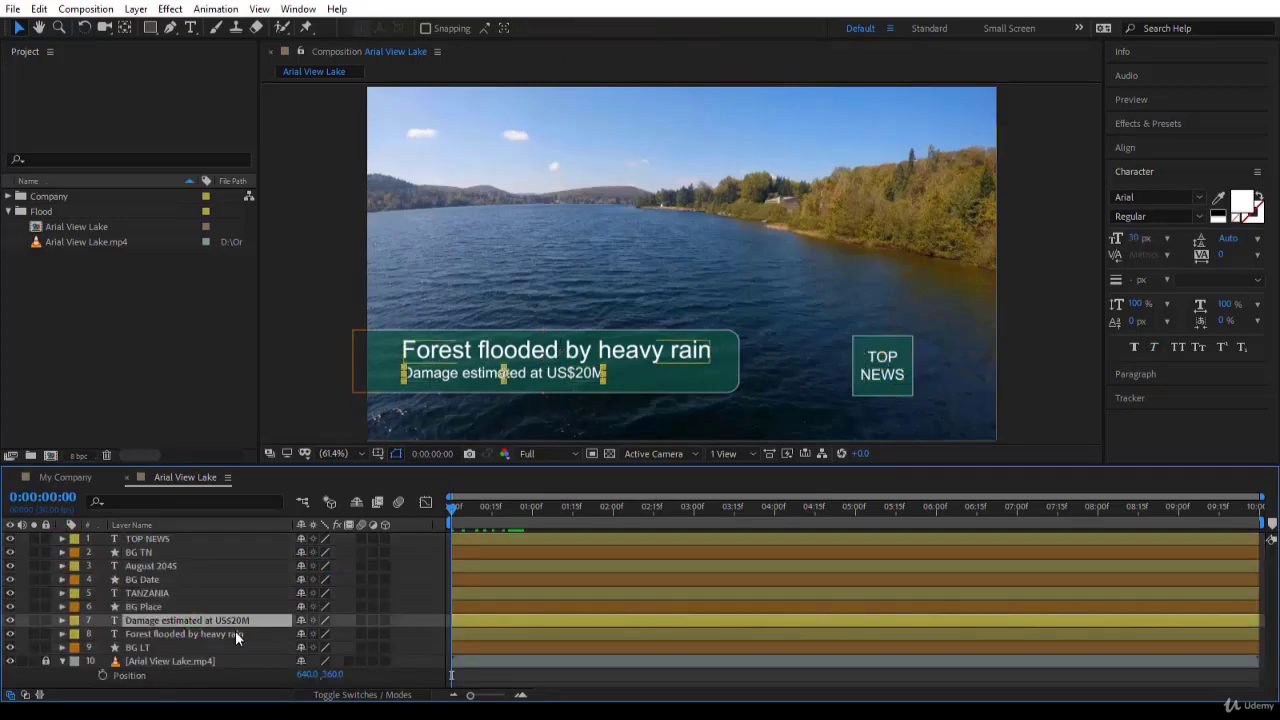
left_click(230, 635, "shift")
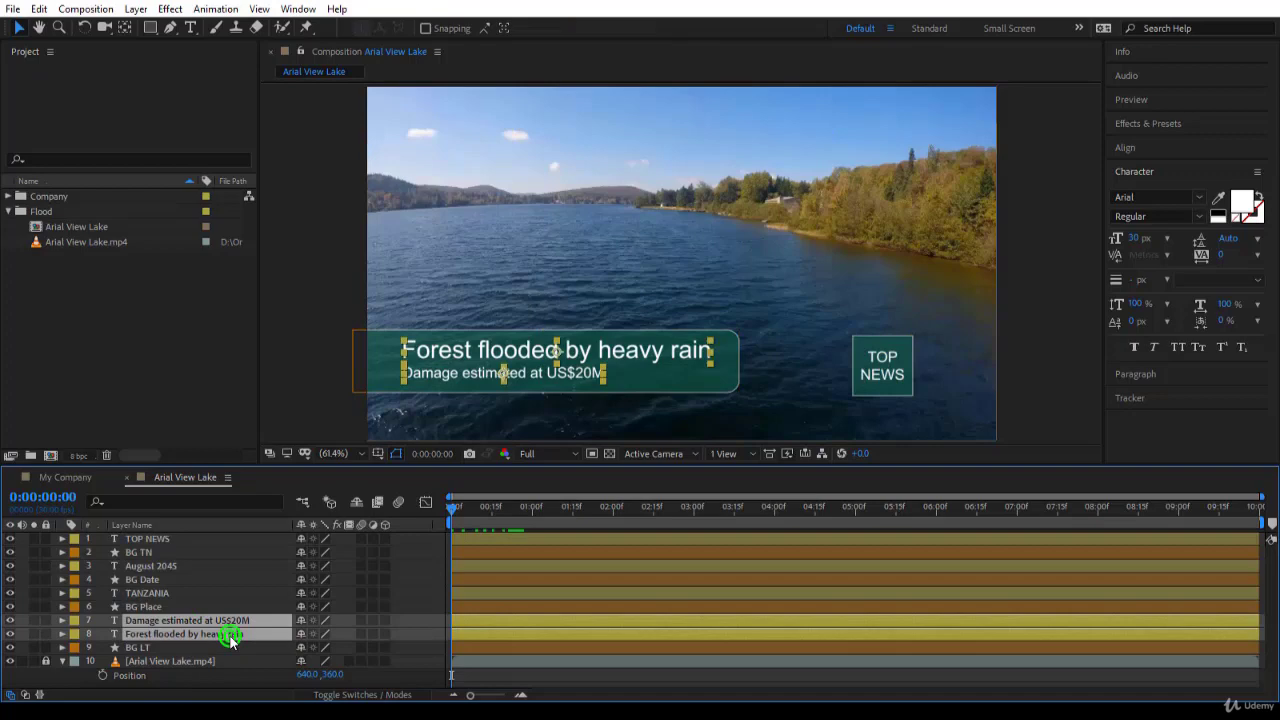
left_click(158, 650, "shift")
key("p")
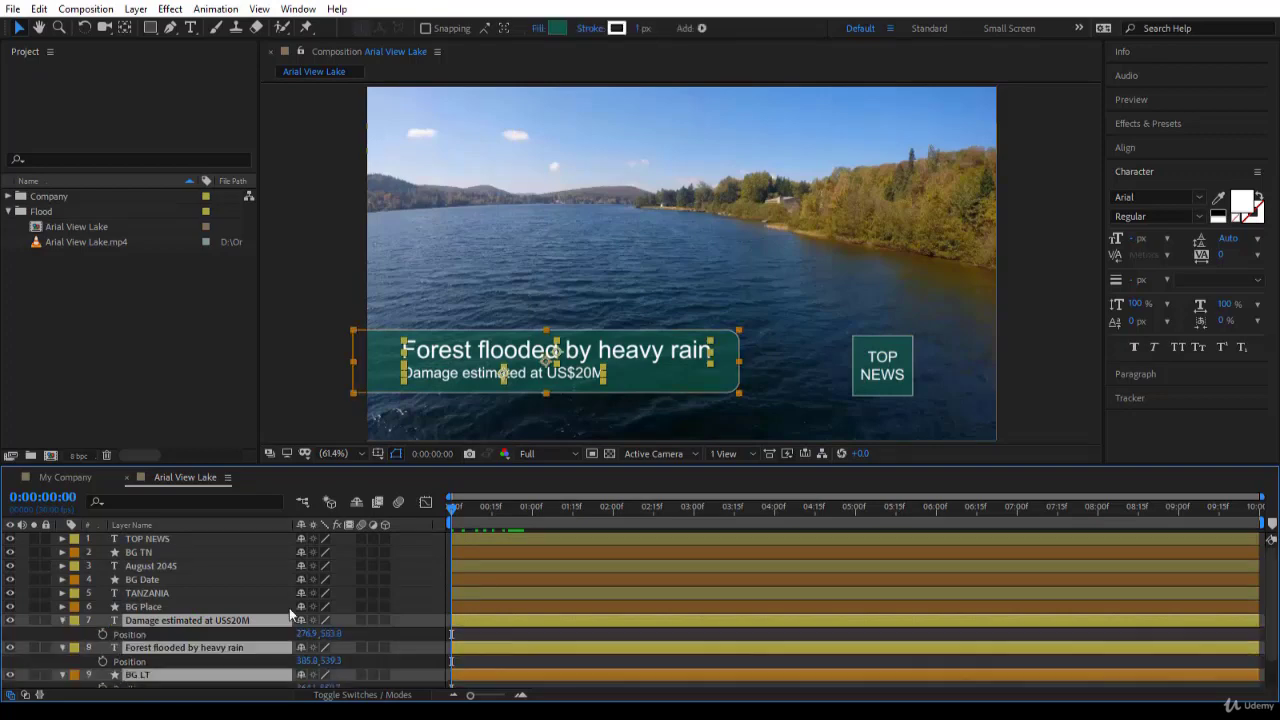
scroll(246, 518, "down", 2)
- Keyframe their Position at frame 15, start them off-screen left at frame 0, and preview
left_click(63, 497)
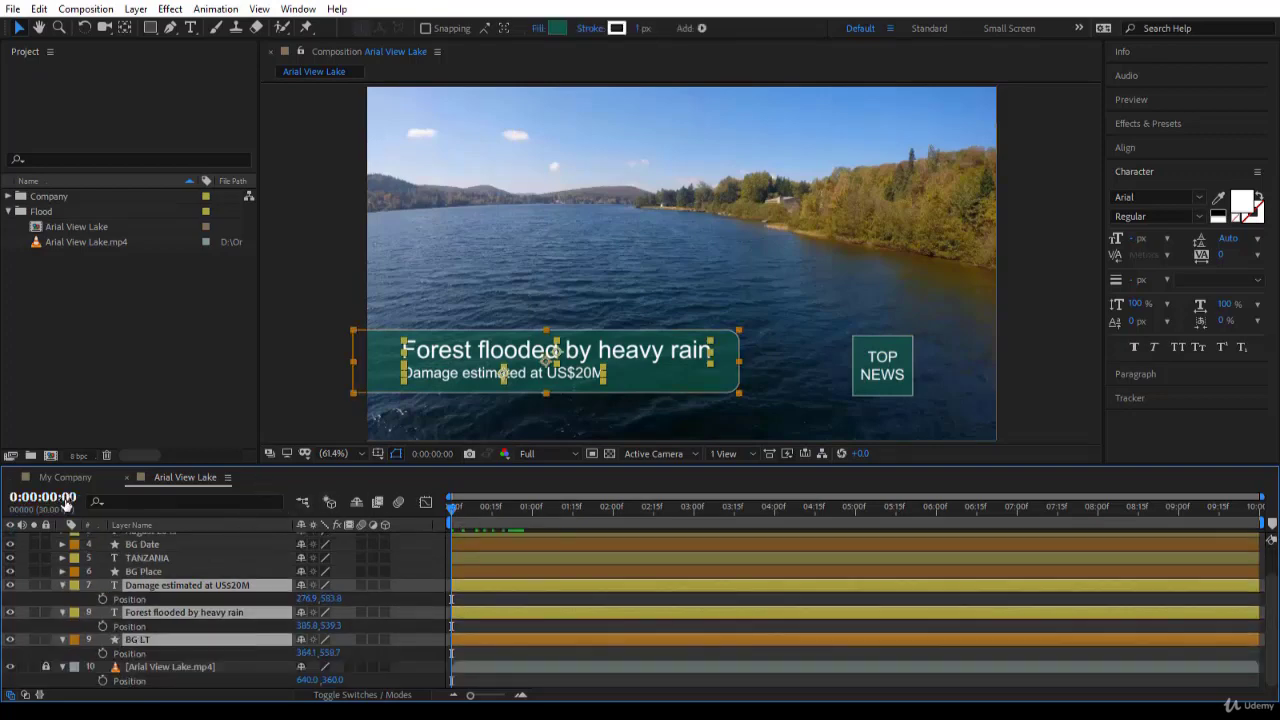
type("15")
key("Return")
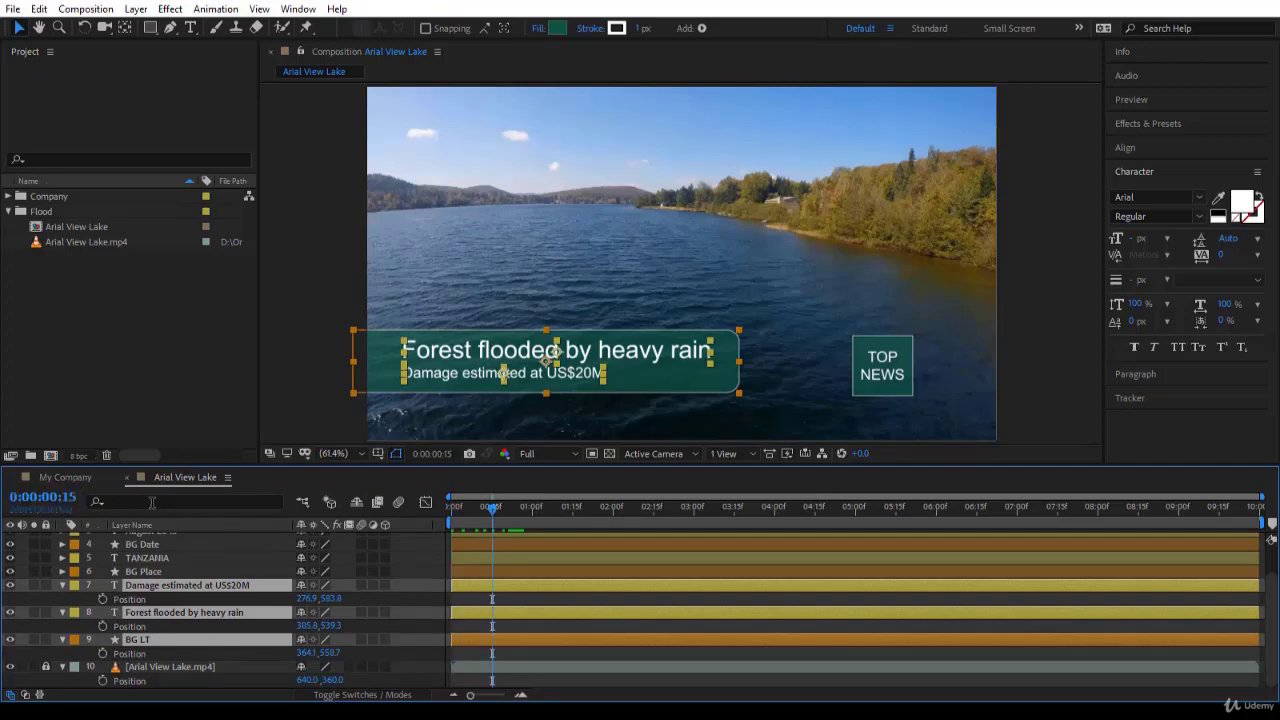
left_click(103, 599)
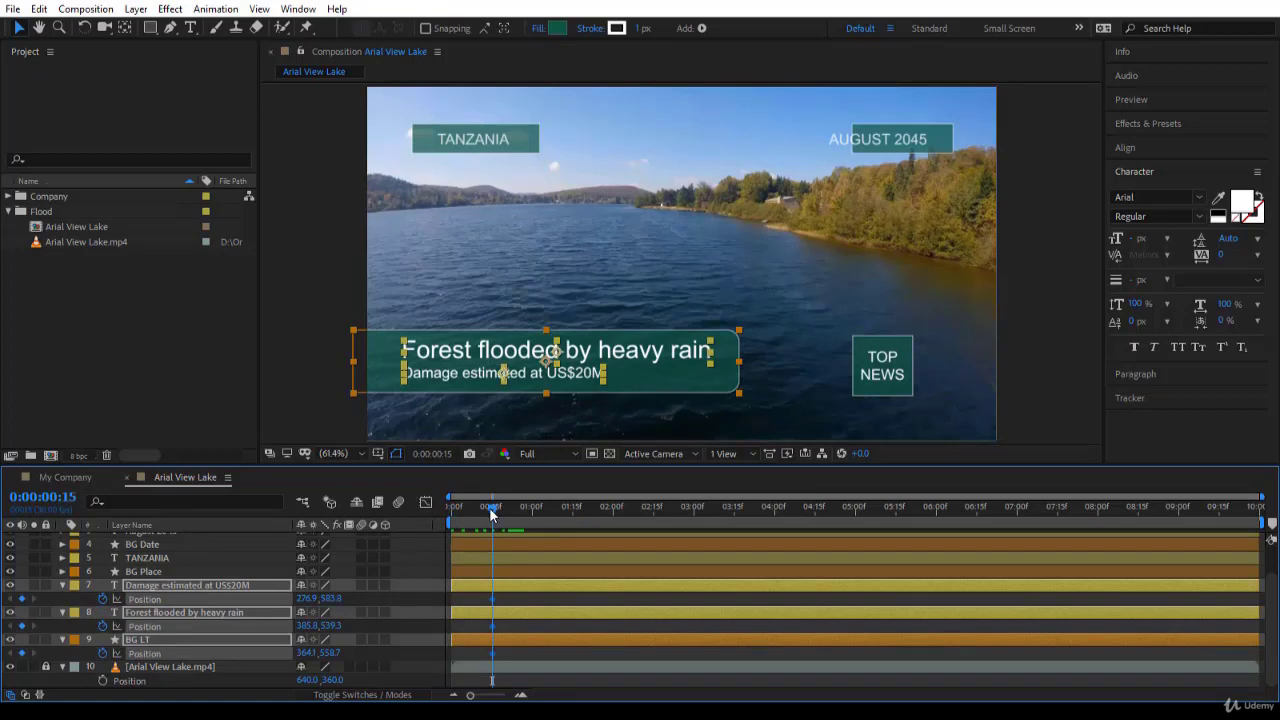
left_click_drag(491, 507, 427, 514)
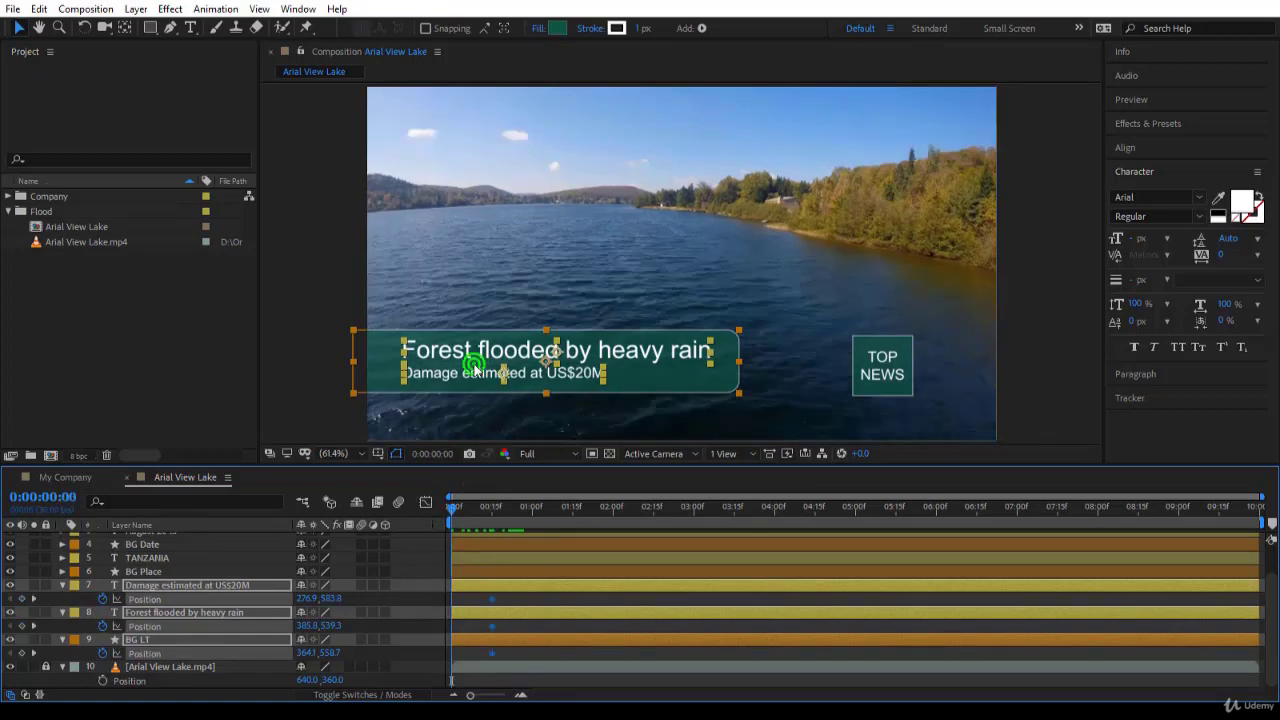
left_click_drag(472, 368, 100, 392)
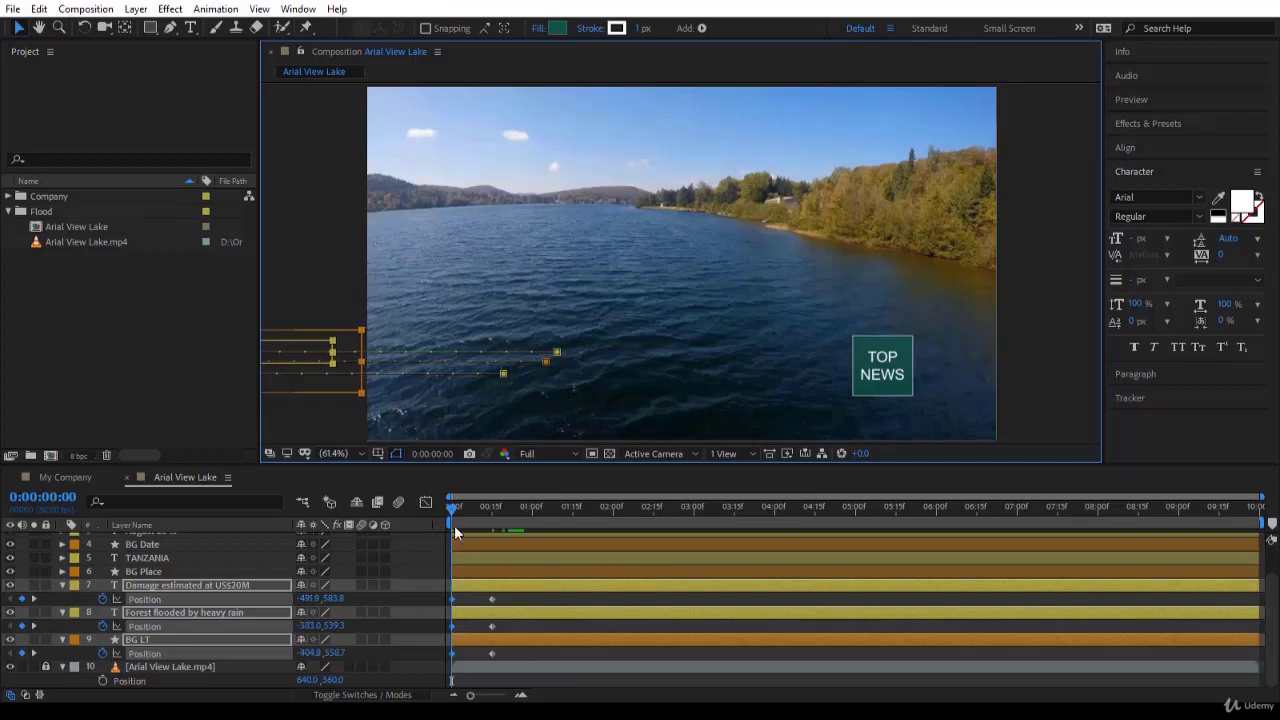
left_click_drag(452, 508, 502, 537)
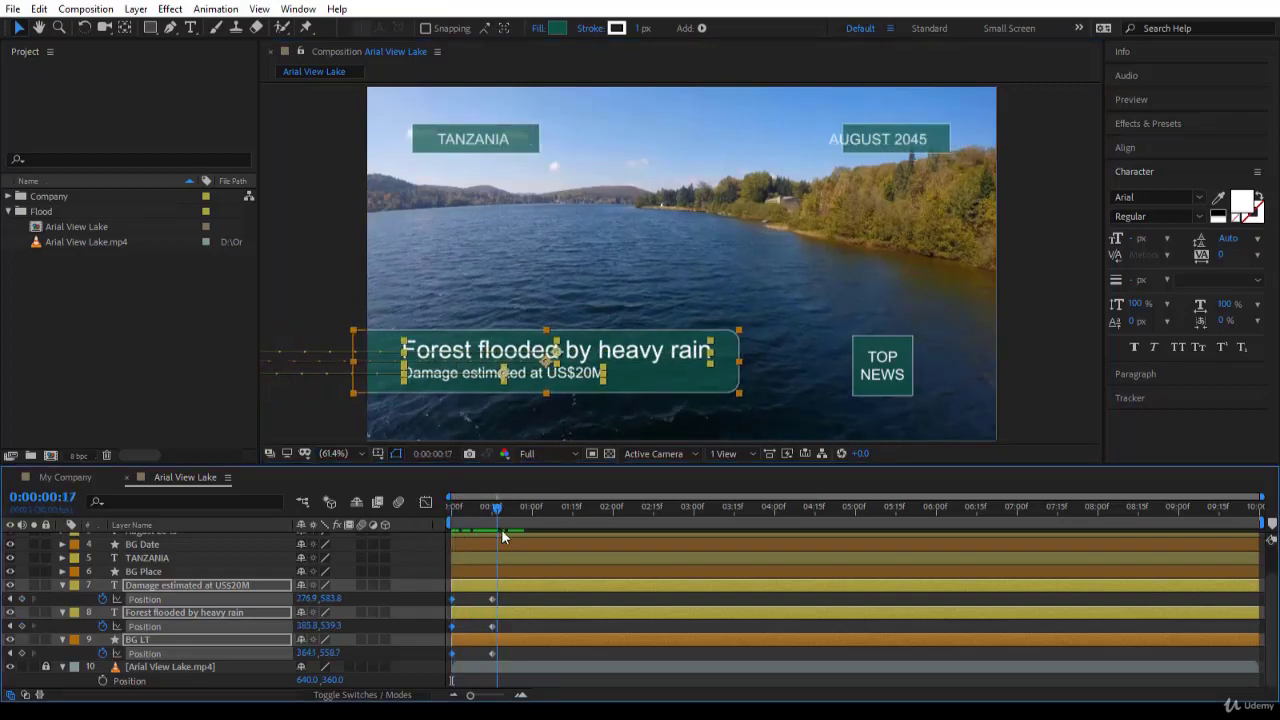
key("space")
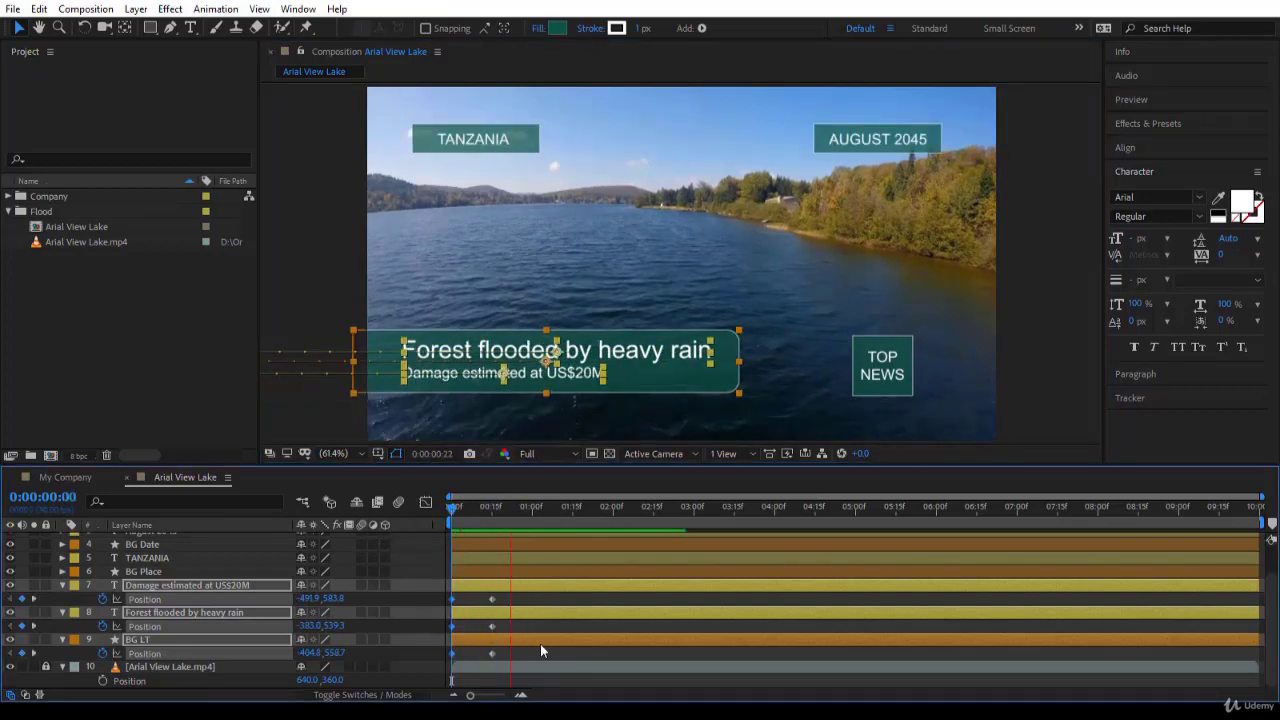
- Select the TOP NEWS text and BG TN box and show their Scale and Rotation
left_click(1013, 366)
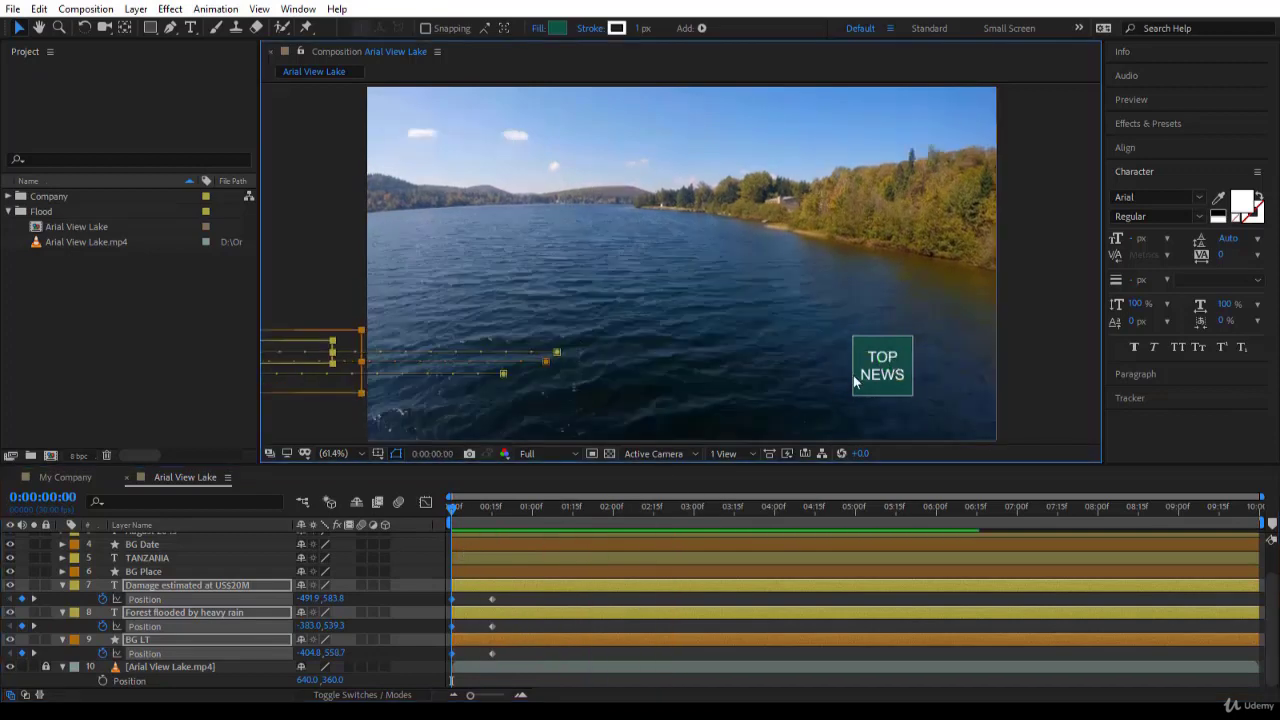
left_click(882, 378)
left_click(885, 342)
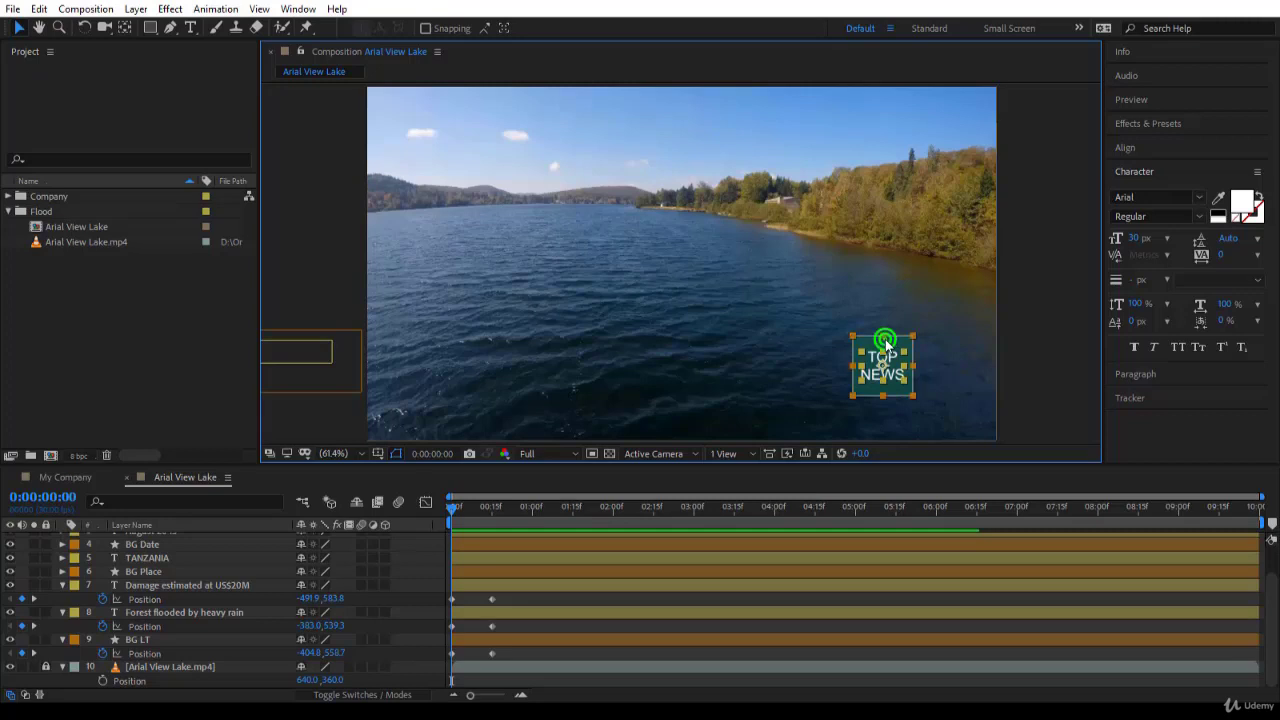
scroll(208, 588, "up", 2)
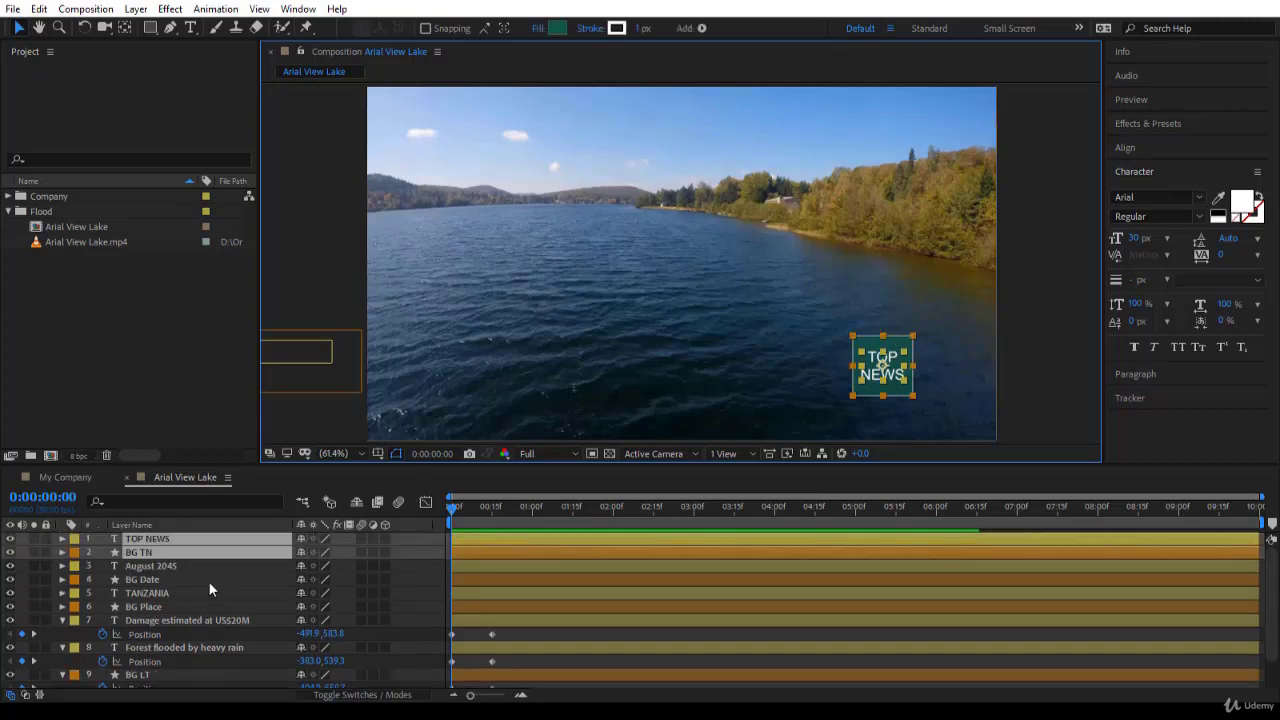
key("s")
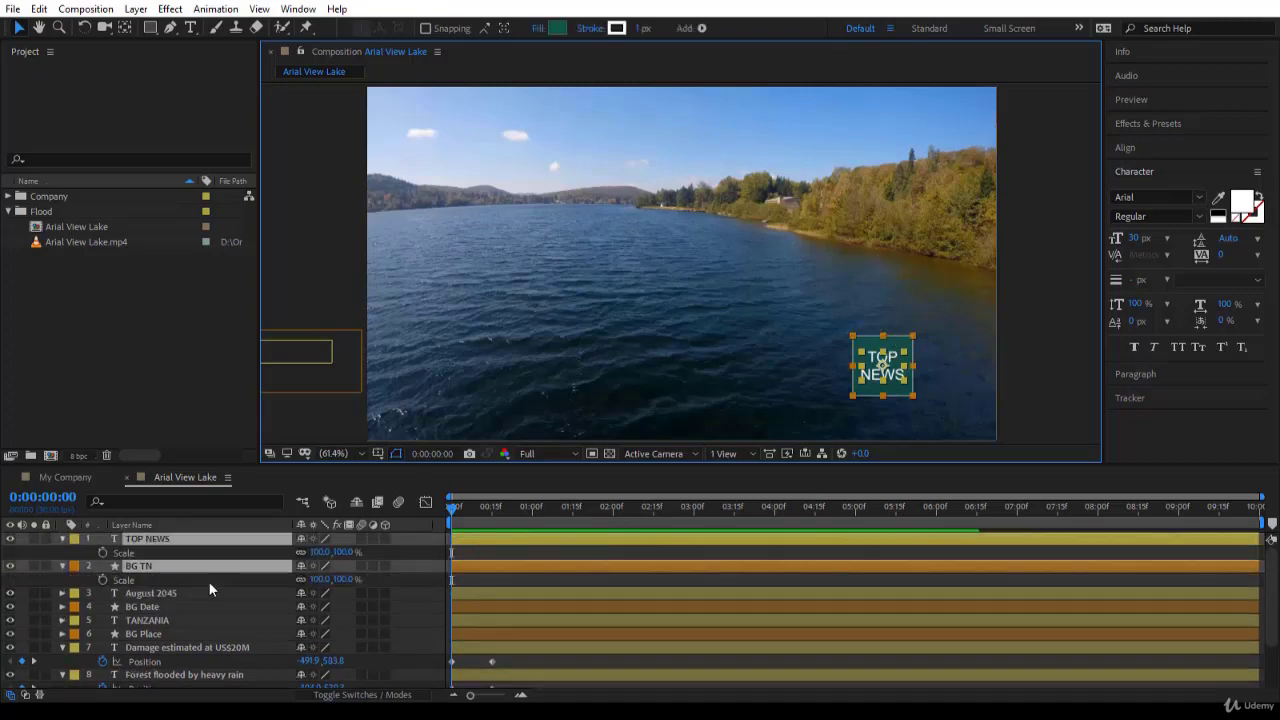
key("shift+r")
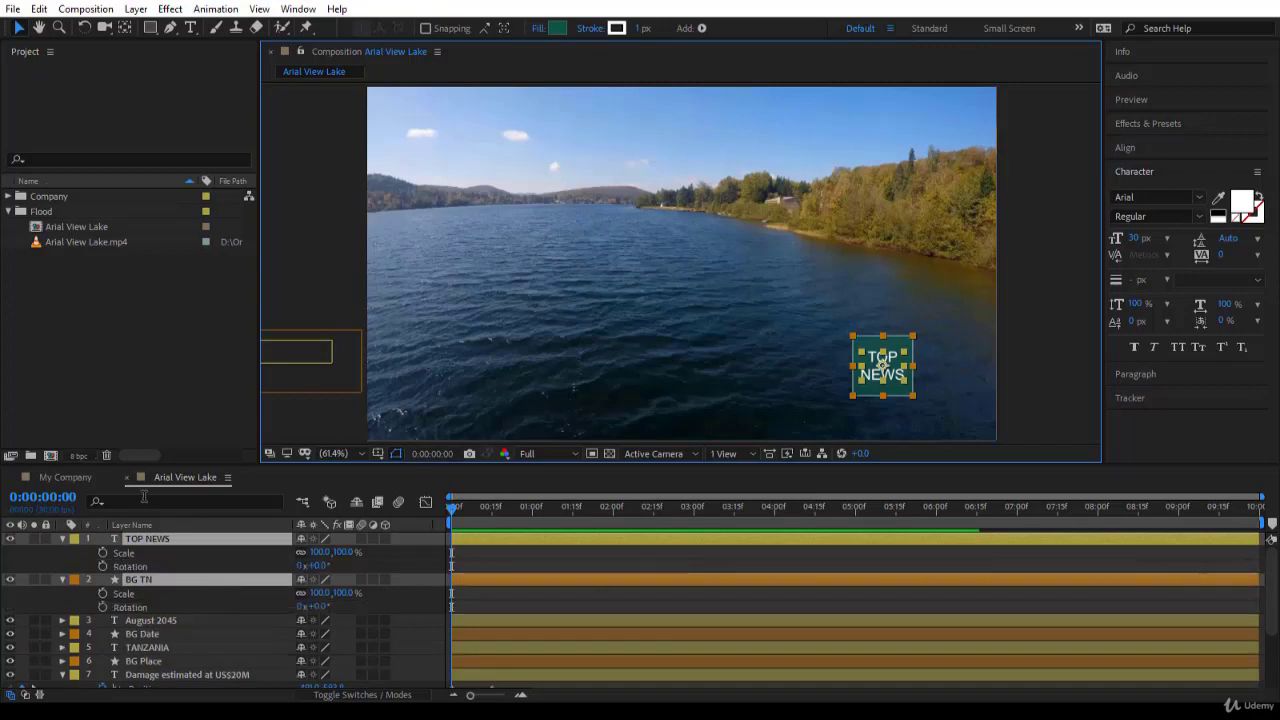
- Record Scale and Rotation keyframes at frame 15, then return to frame 0
left_click(64, 497)
type("15")
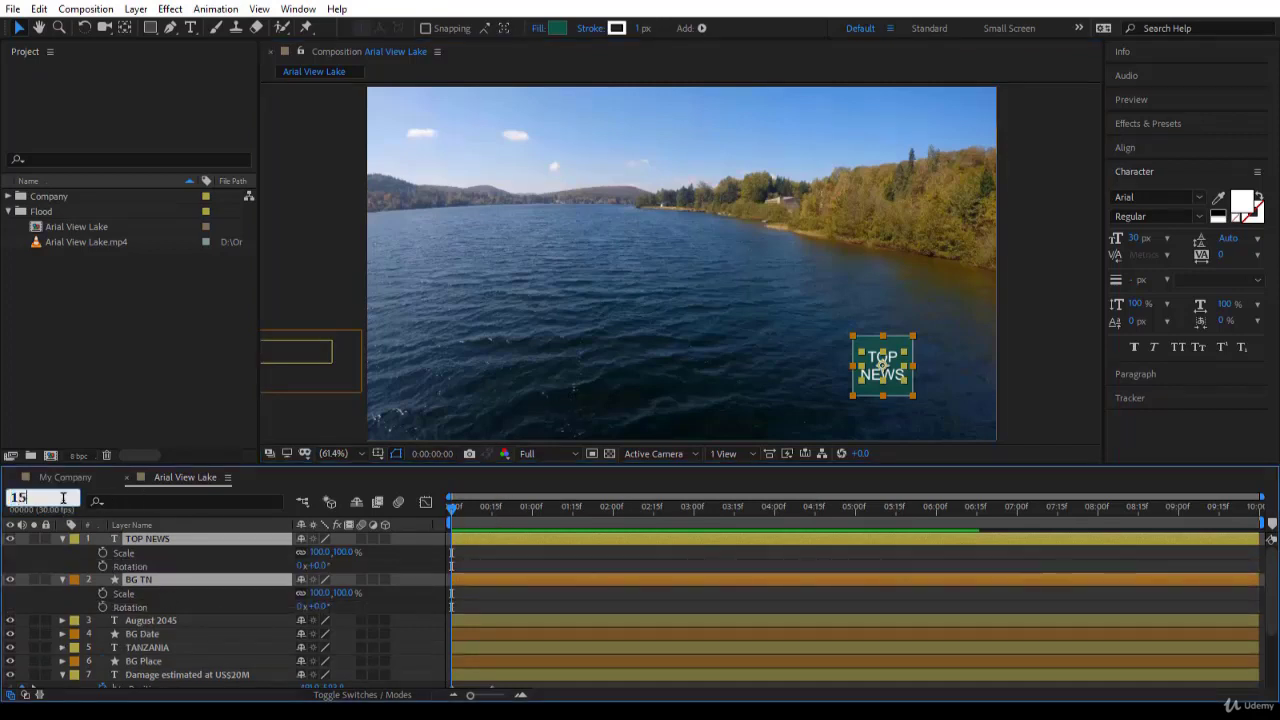
key("Return")
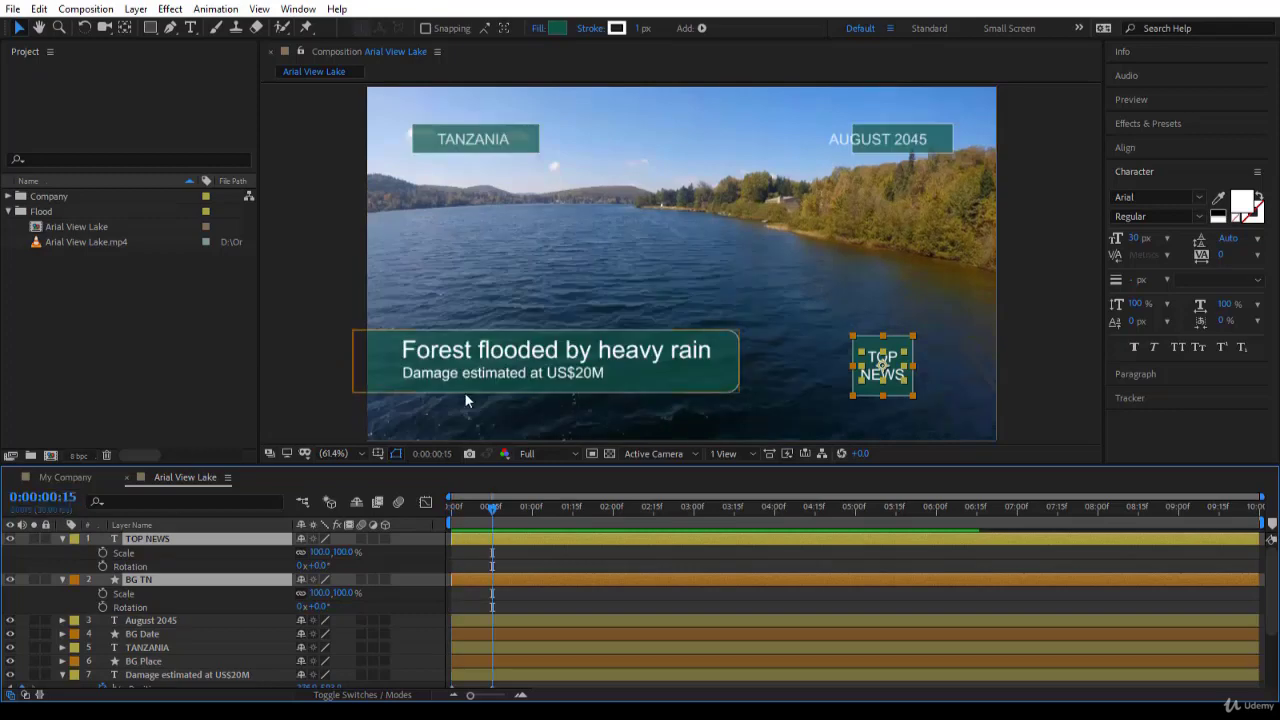
left_click(103, 553)
left_click(103, 566)
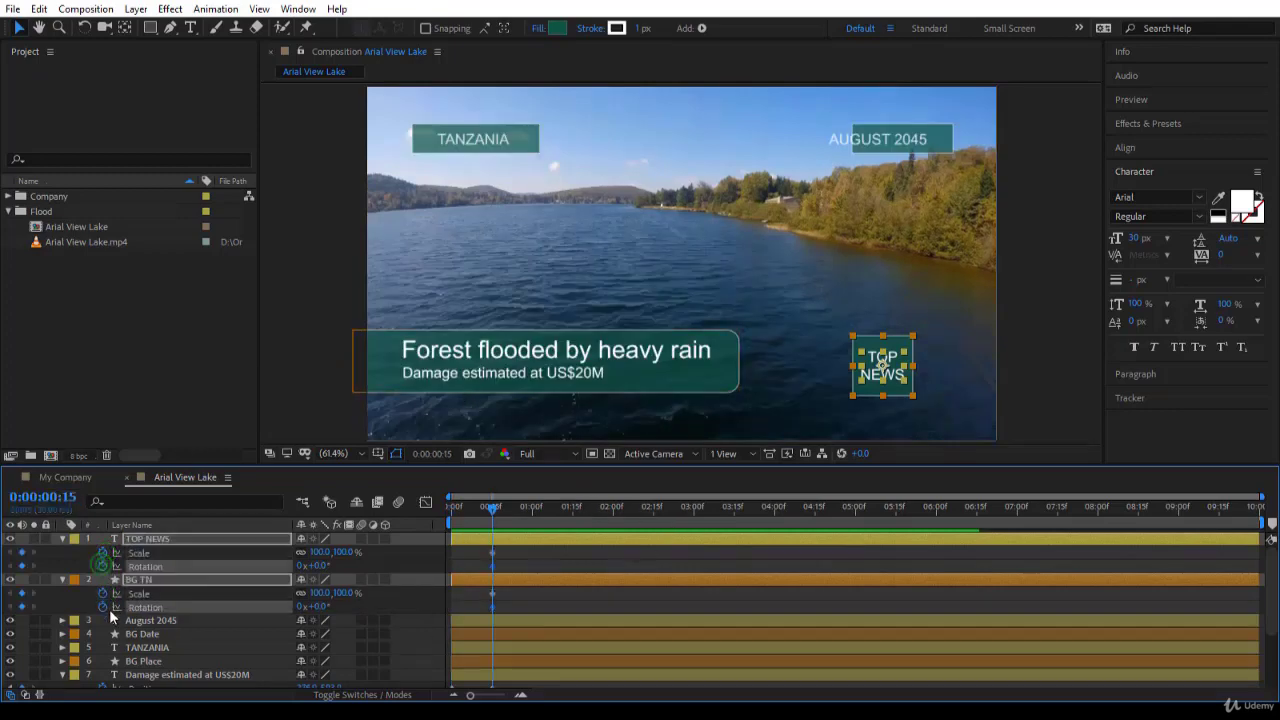
left_click_drag(488, 512, 382, 553)
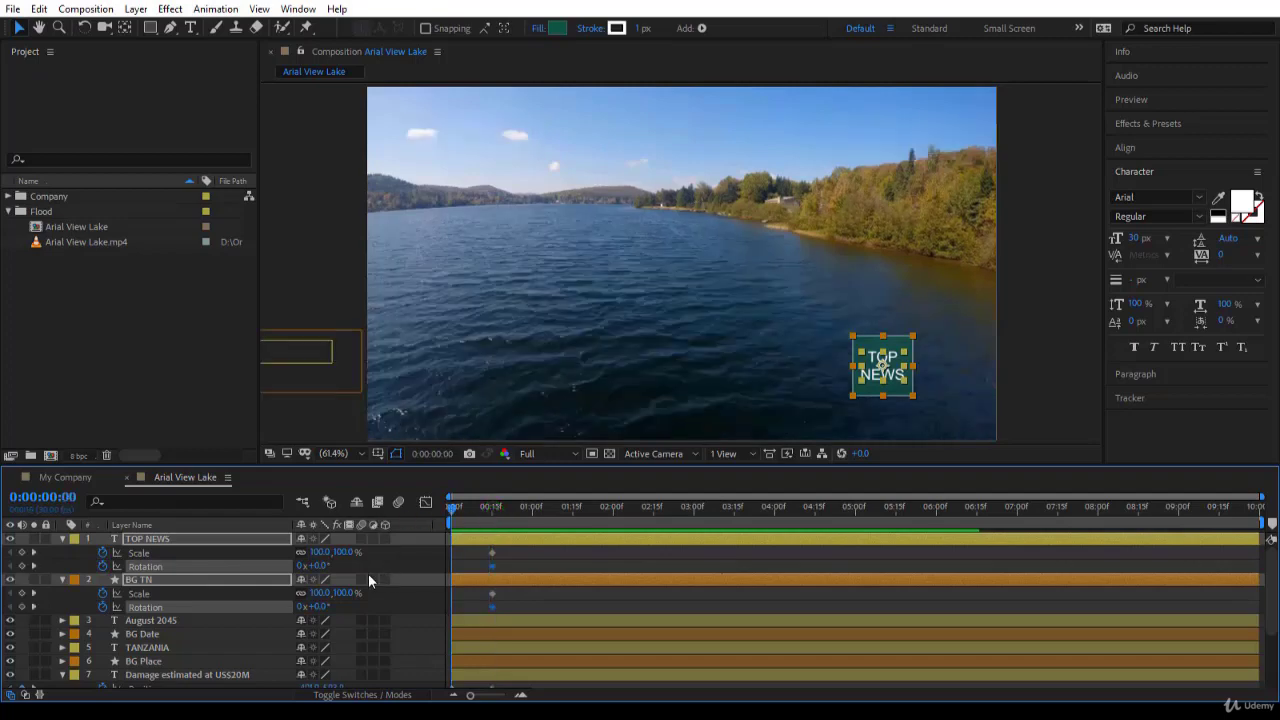
- At frame 0, set BG TN Rotation to 180° and TOP NEWS Rotation to -180°
left_click(394, 563)
left_click(236, 584)
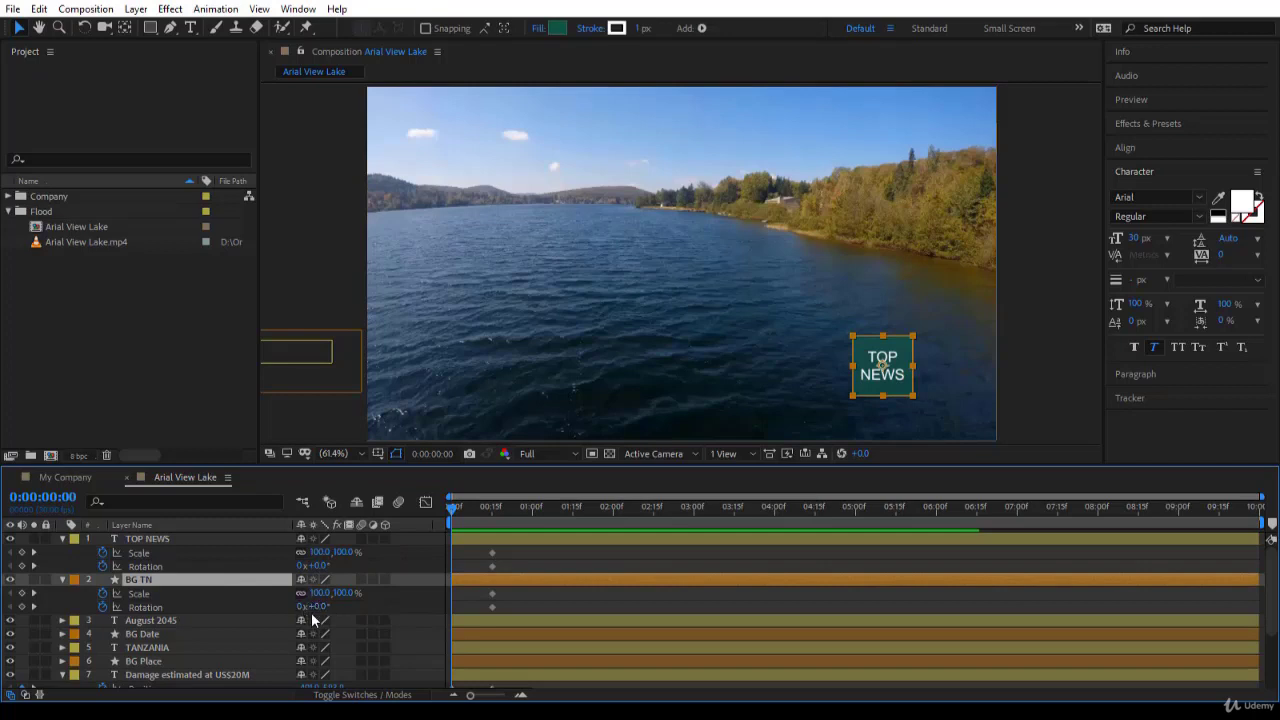
left_click(316, 606)
type("180")
key("Return")
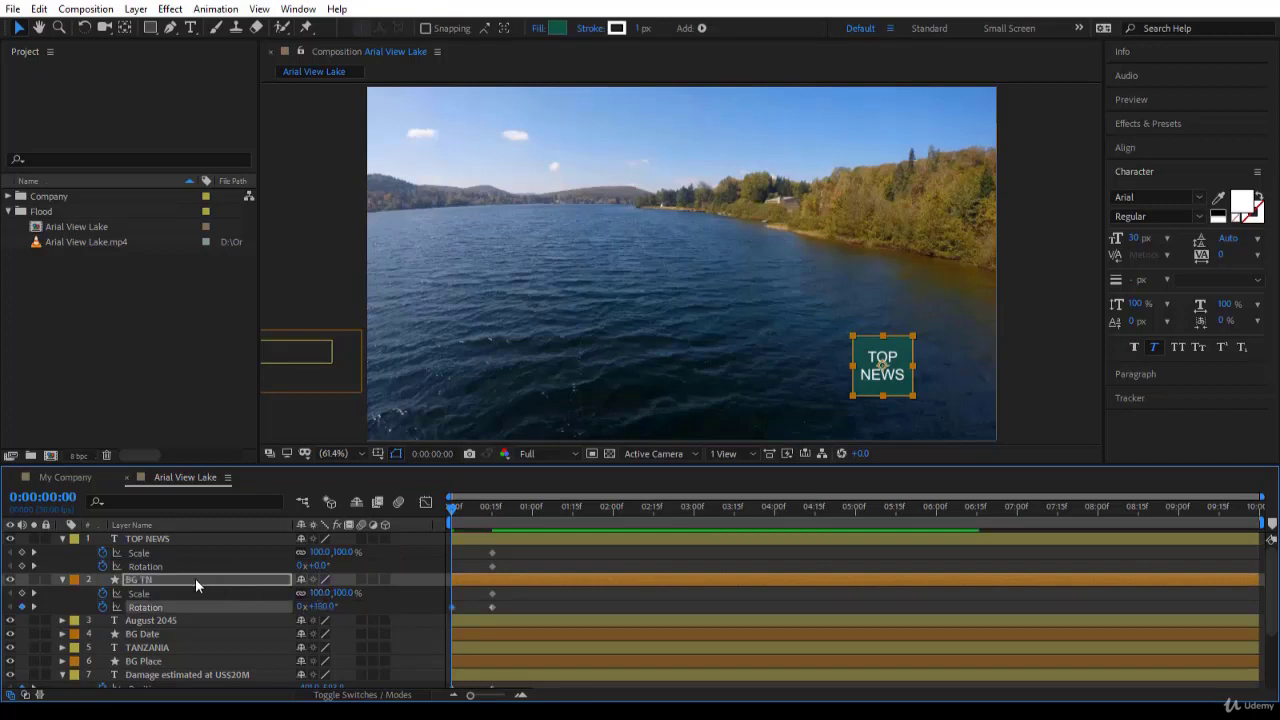
left_click(322, 565)
type("-180")
key("Return")
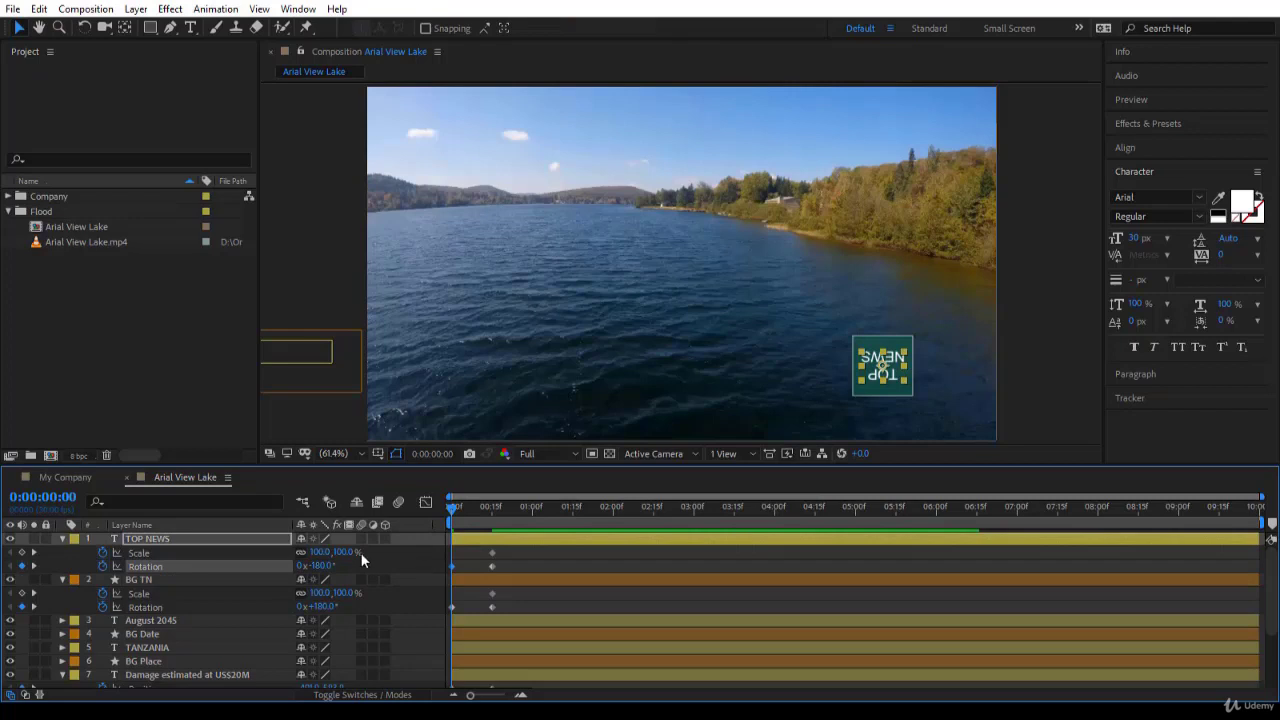
- Set both TOP NEWS and BG TN starting Scale to 0%, then scrub and preview the spin-in
left_click(320, 552)
type("0")
key("Return")
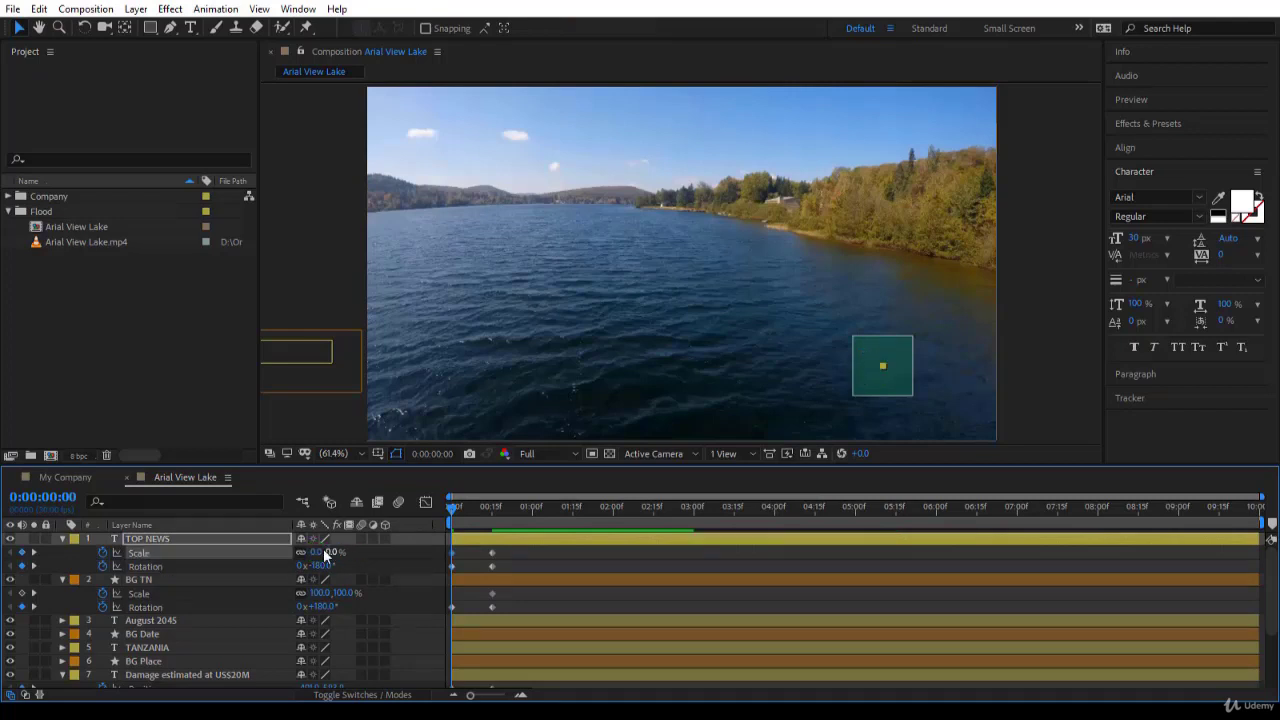
left_click(322, 593)
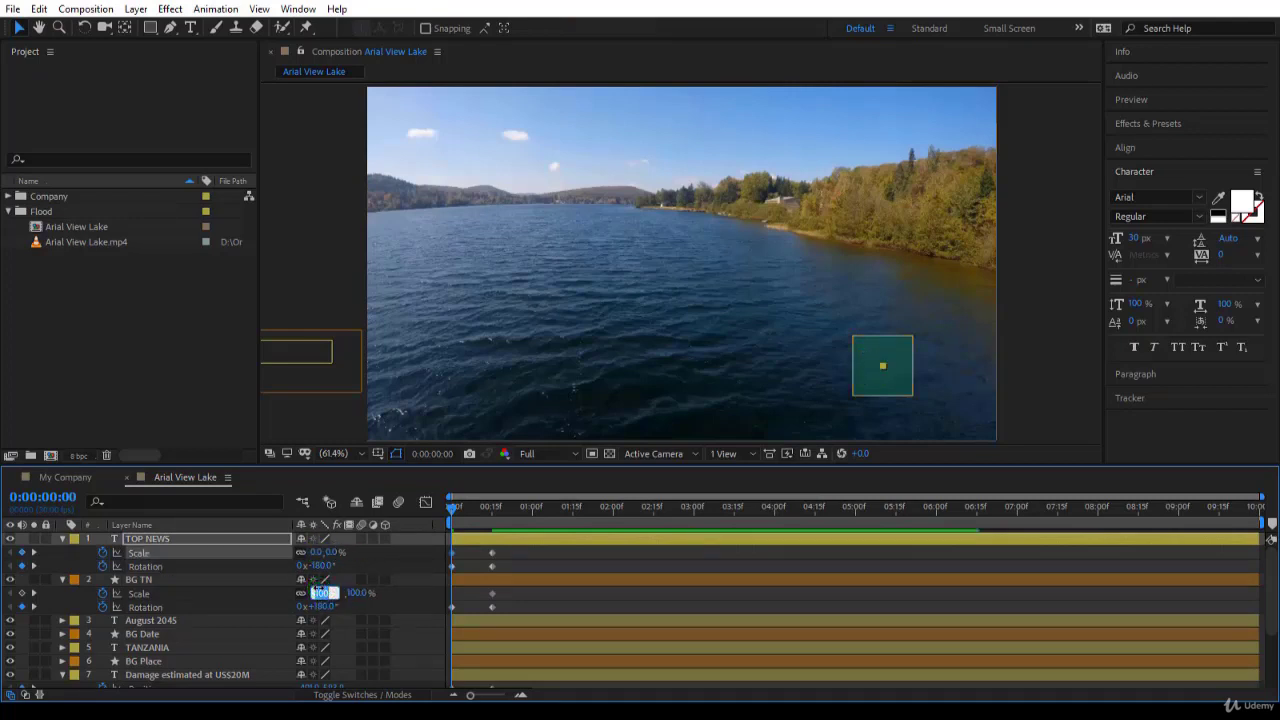
type("0")
key("Return")
left_click_drag(453, 511, 417, 540)
left_click(549, 600)
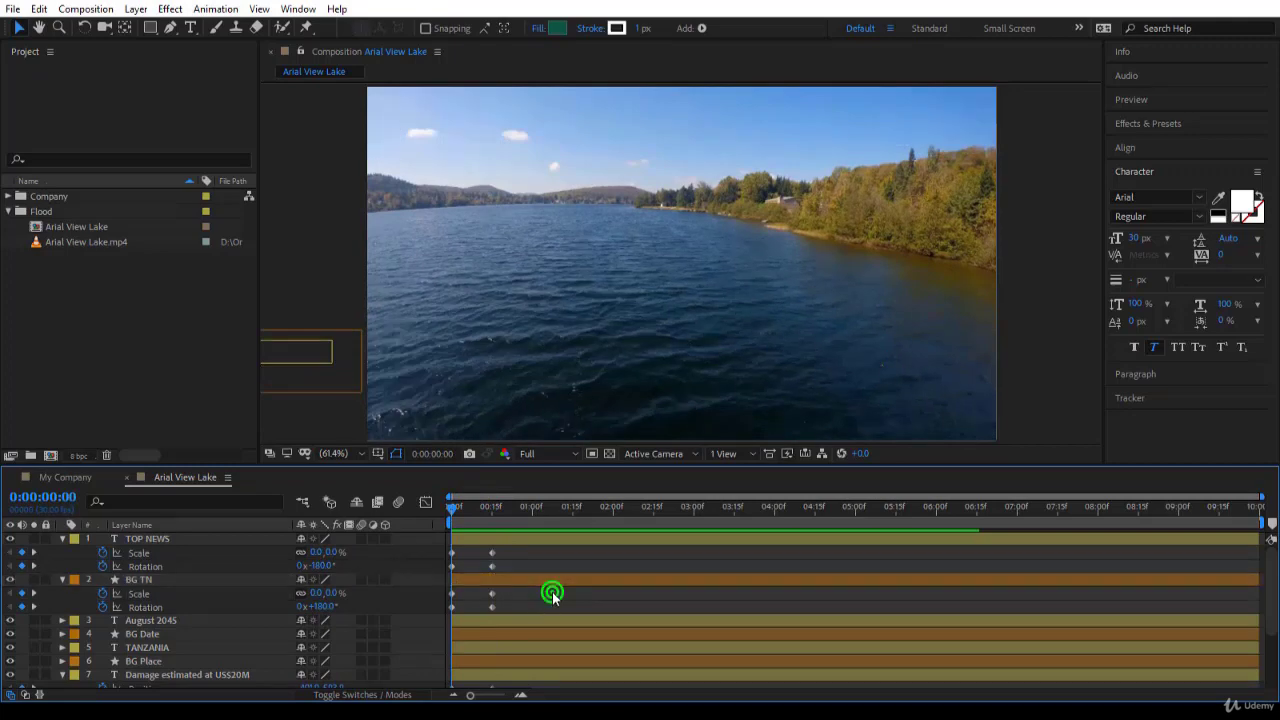
key("space")
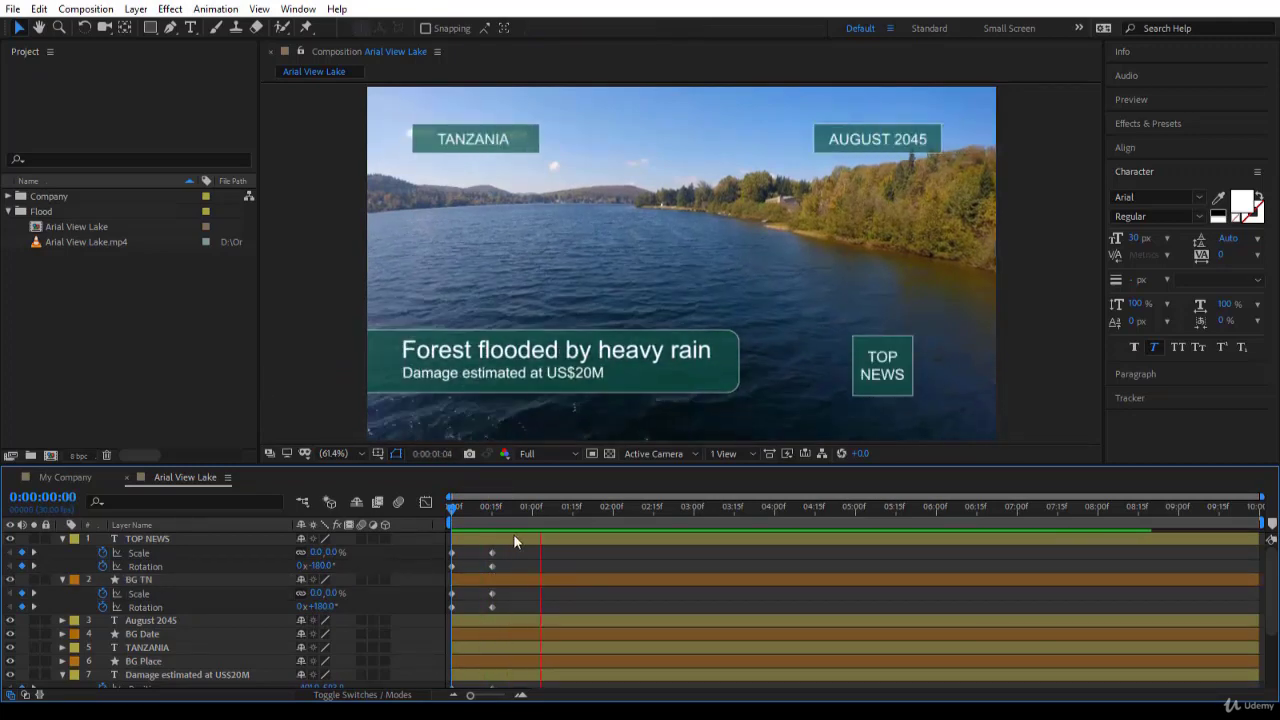
- Change BG TN's starting Rotation to 1x+0.0°, one full turn
left_click(455, 506)
key("space")
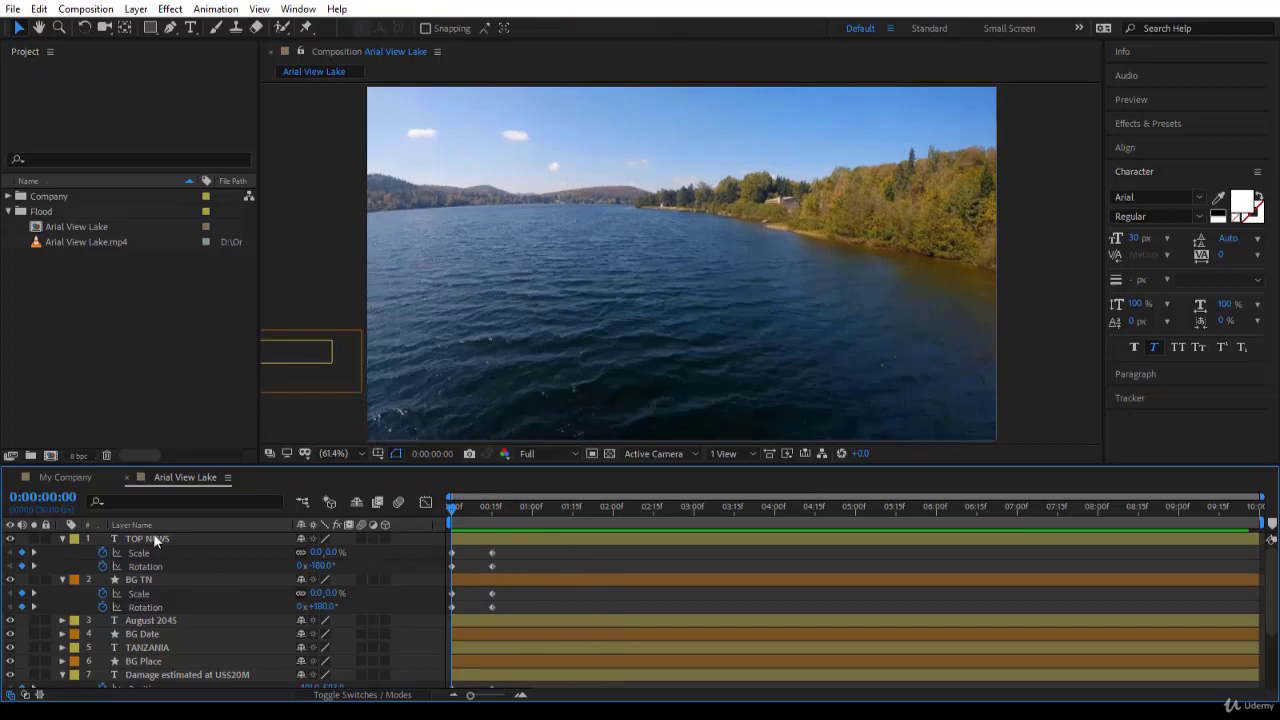
left_click(164, 578)
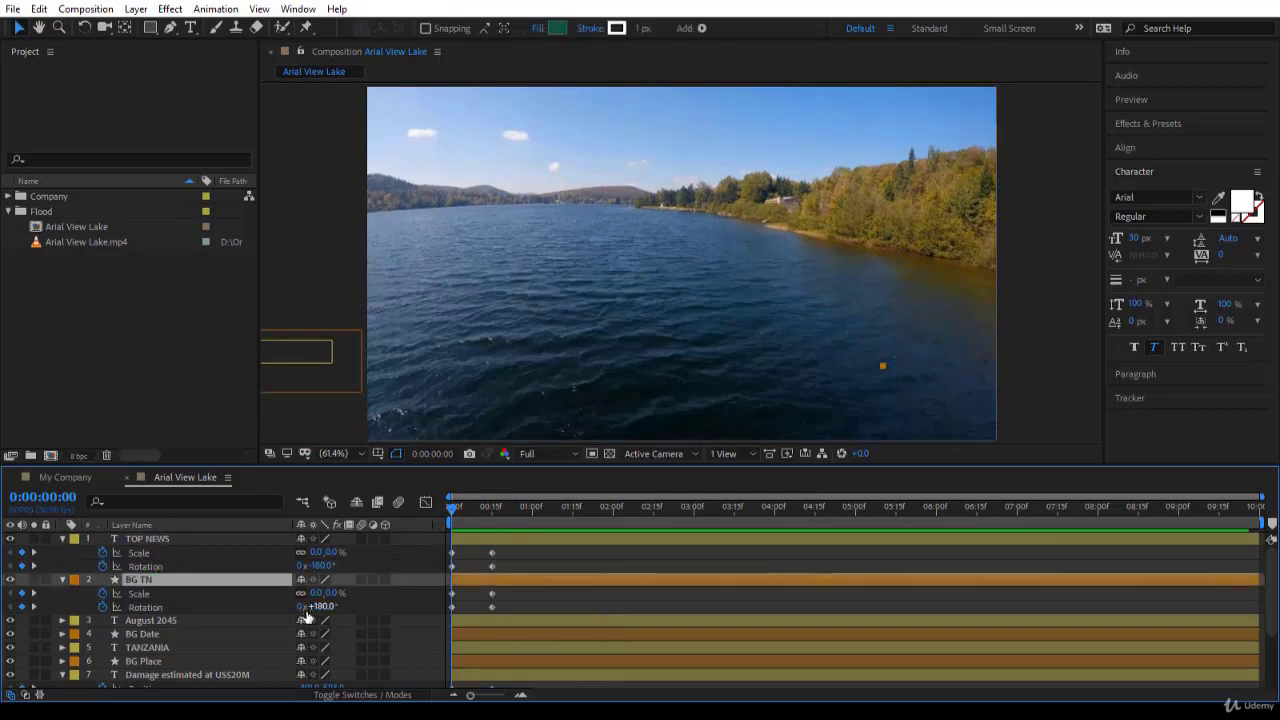
left_click(322, 606)
type("0")
key("Return")
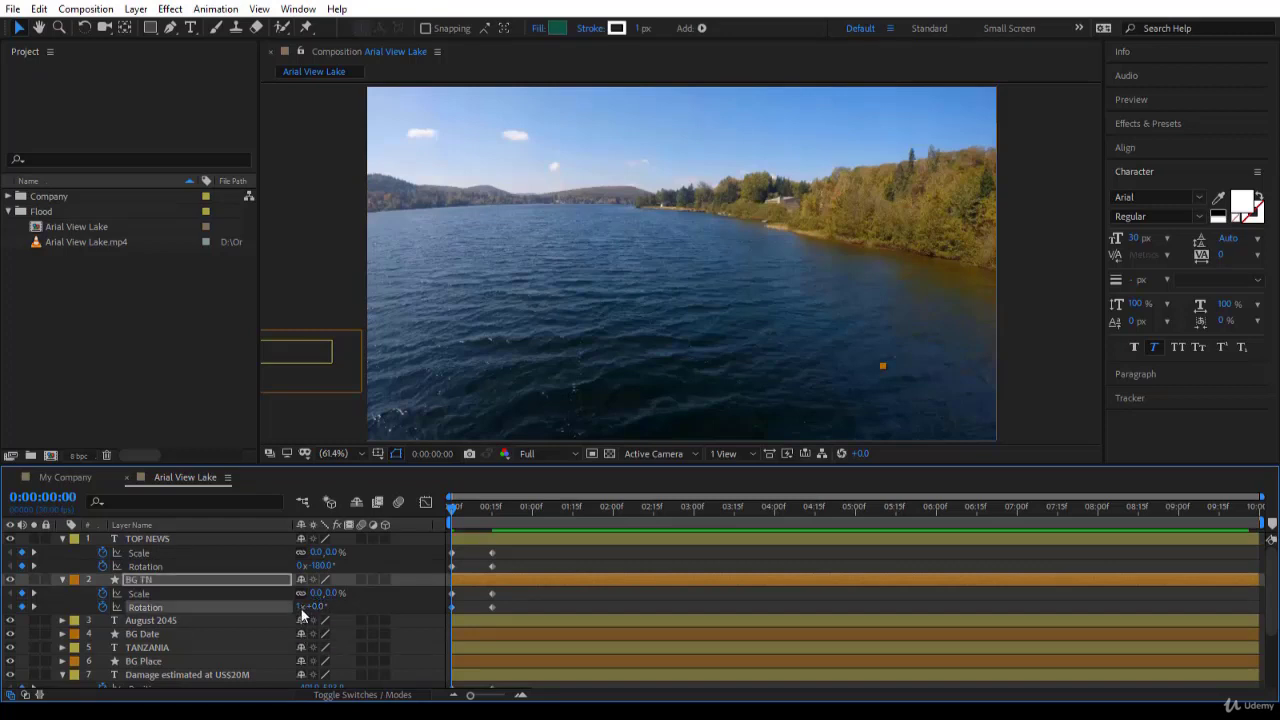
- Preview the revised TOP NEWS spin-in animation
key("space")
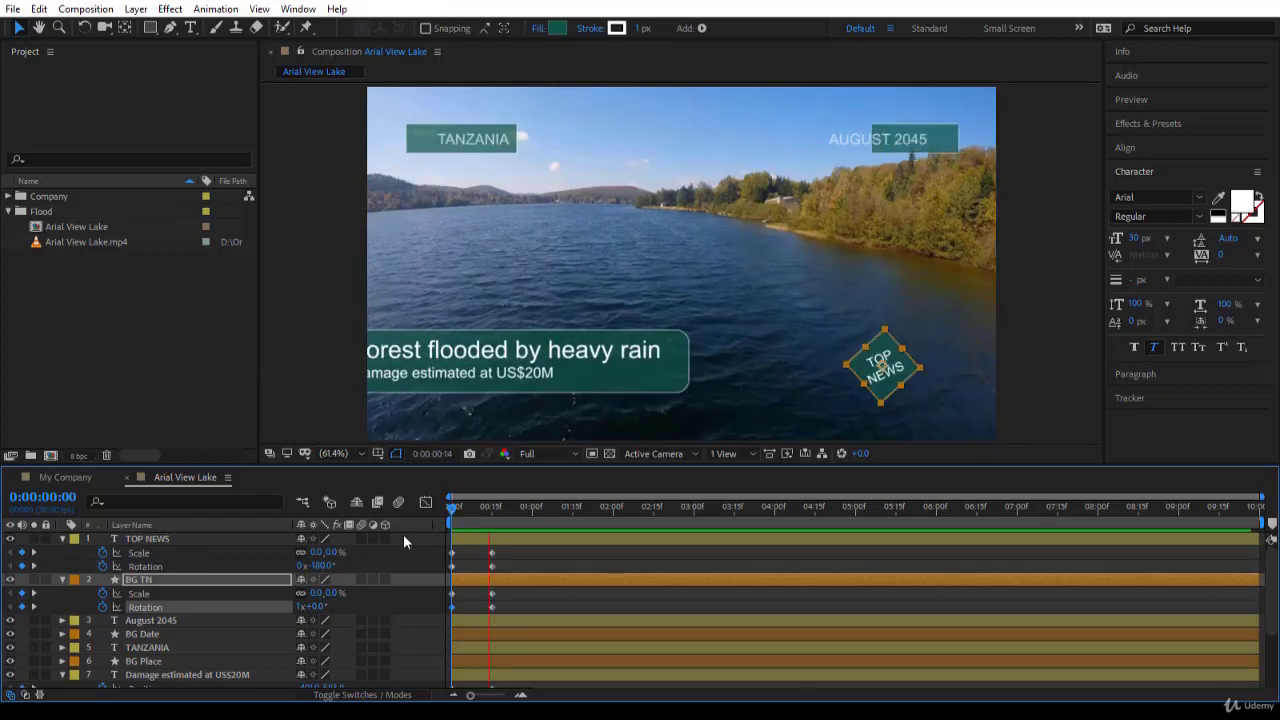
left_click(574, 597)
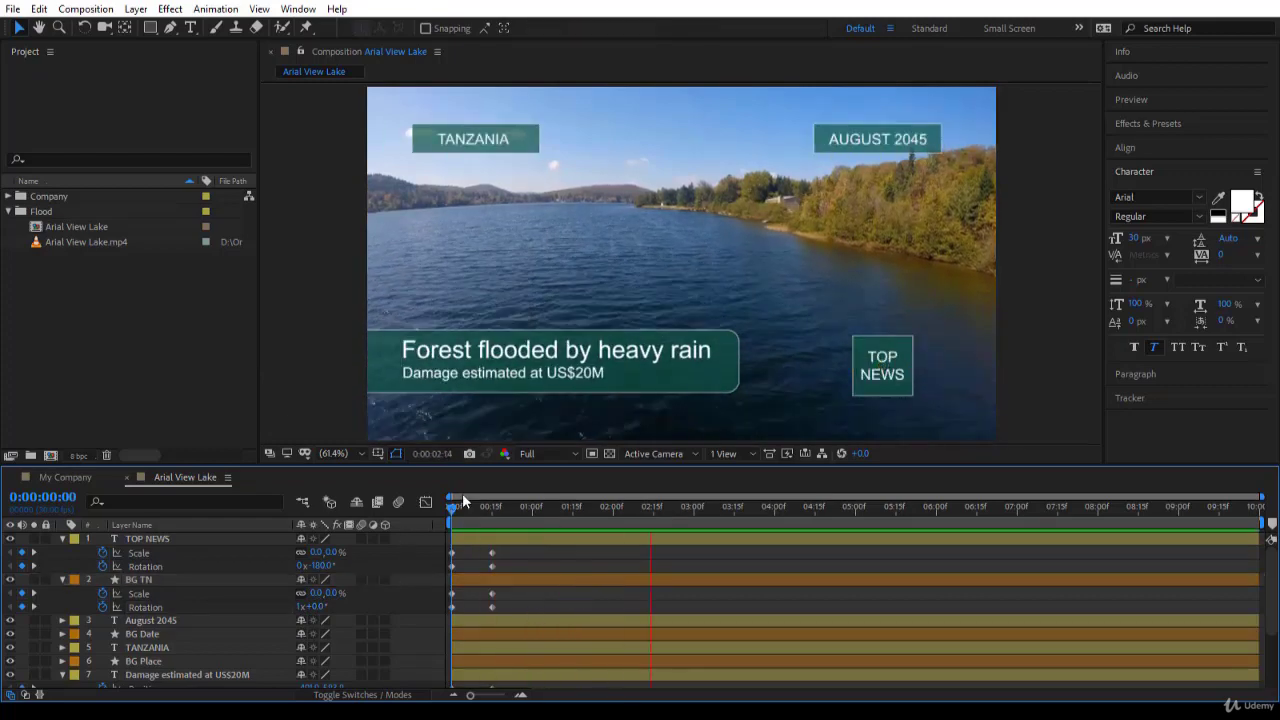
left_click_drag(462, 493, 330, 553)
key("space")
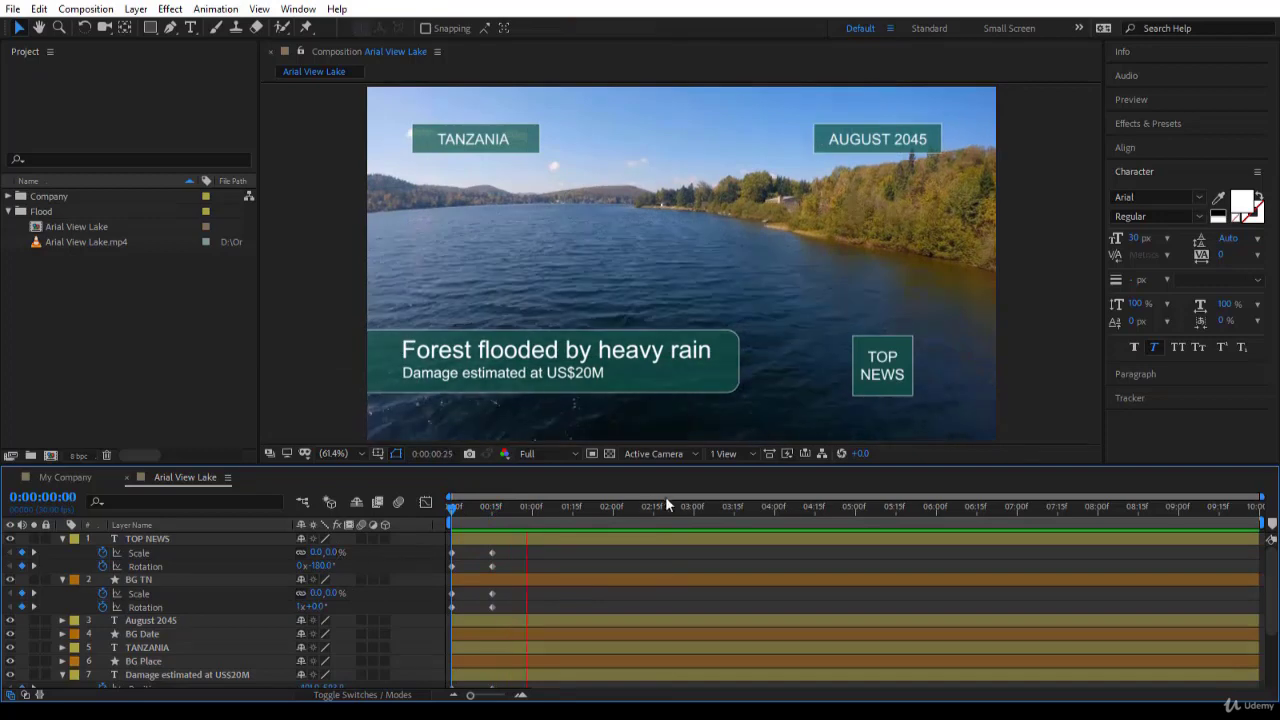
- End the work area at 0:00:02:00 and play the two-second intro from the start
left_click(613, 508)
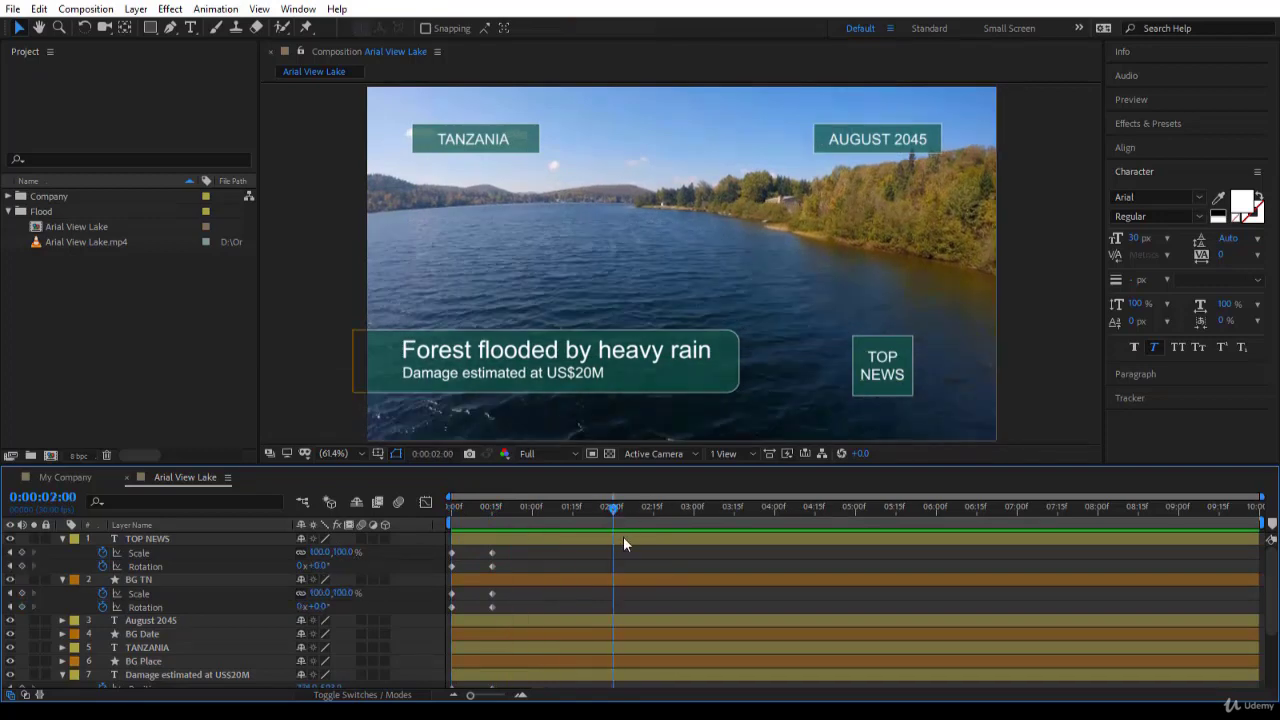
key("n")
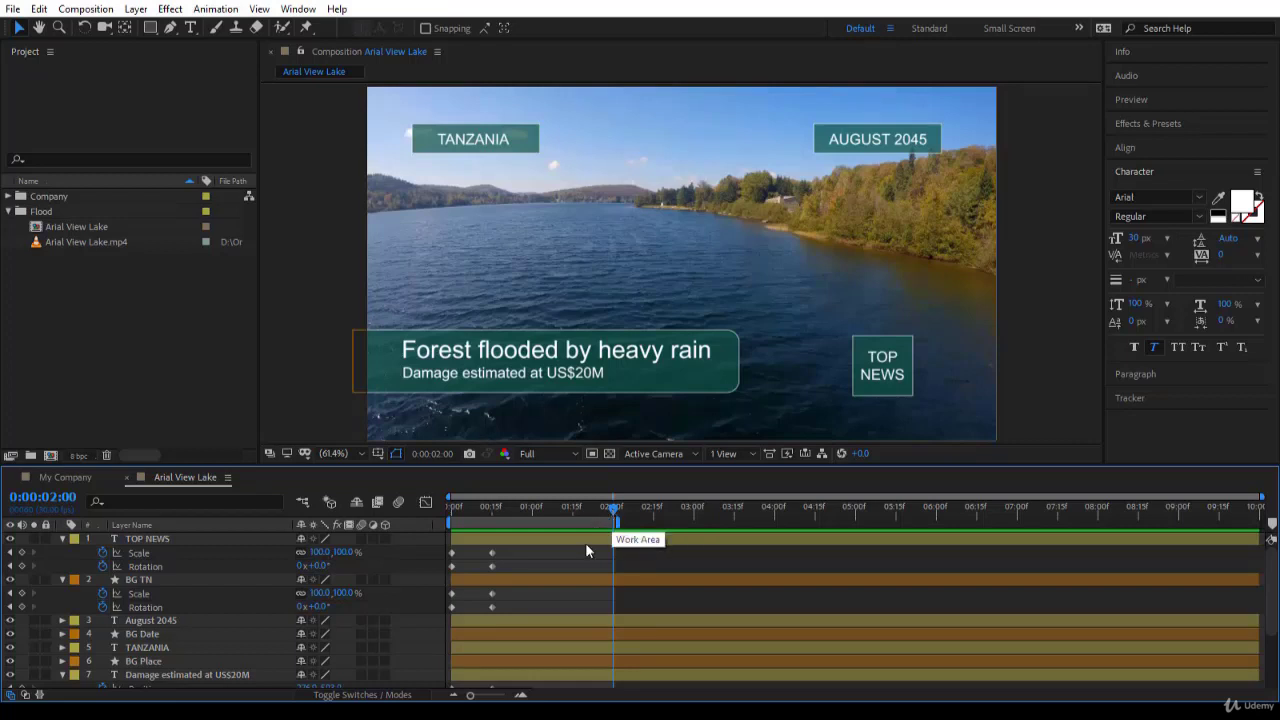
left_click(617, 508)
key("Home")
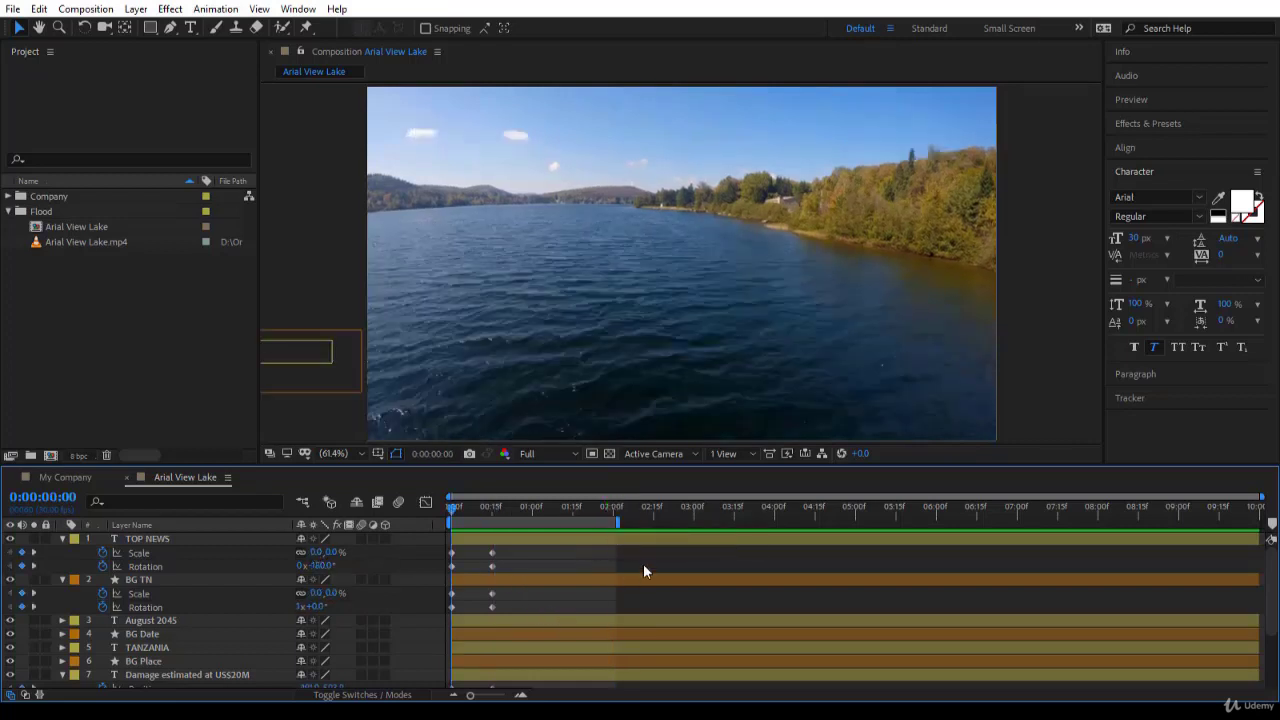
key("space")
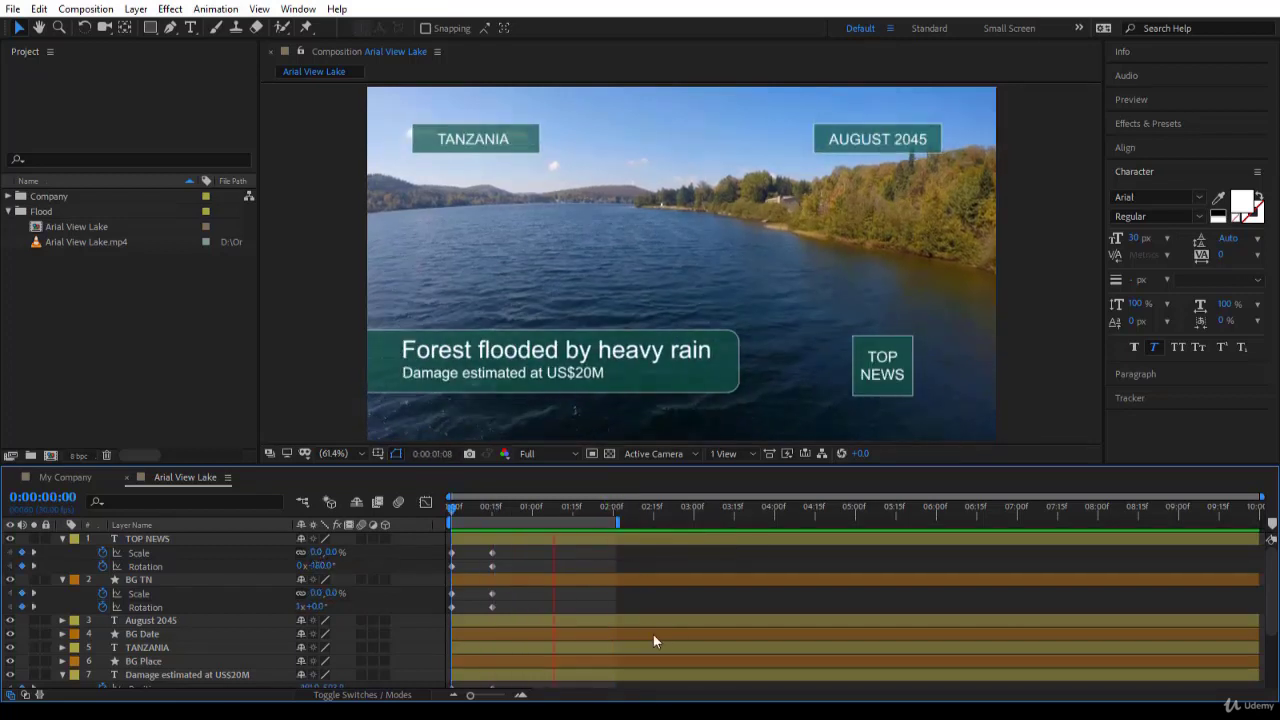